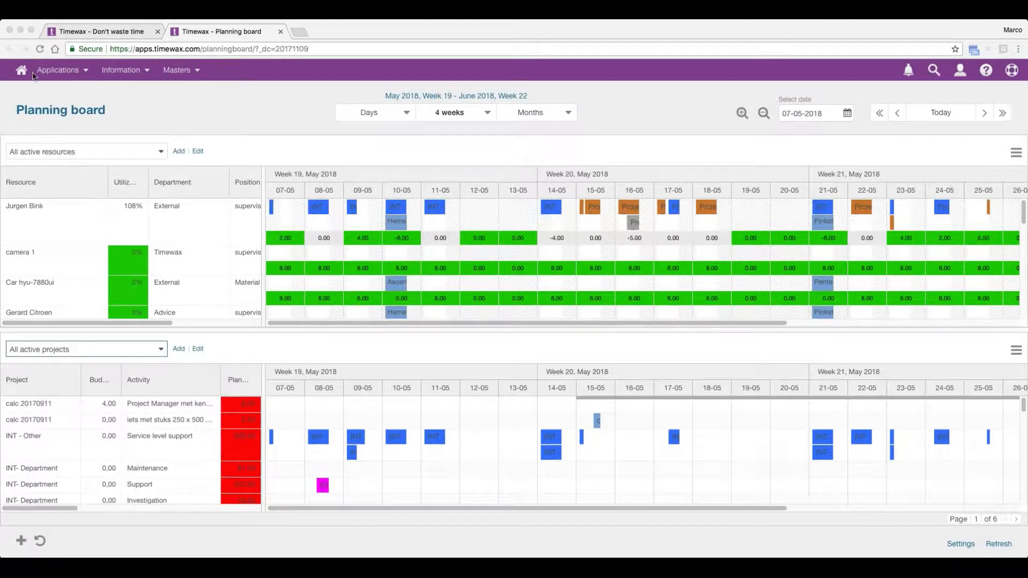
pyautogui.click(60, 70)
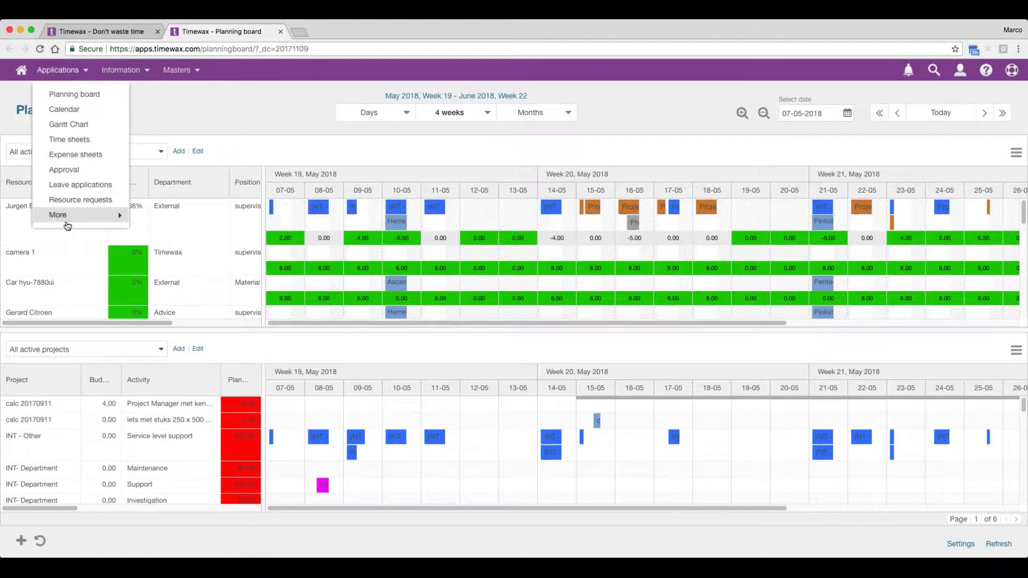
pyautogui.moveTo(112, 214)
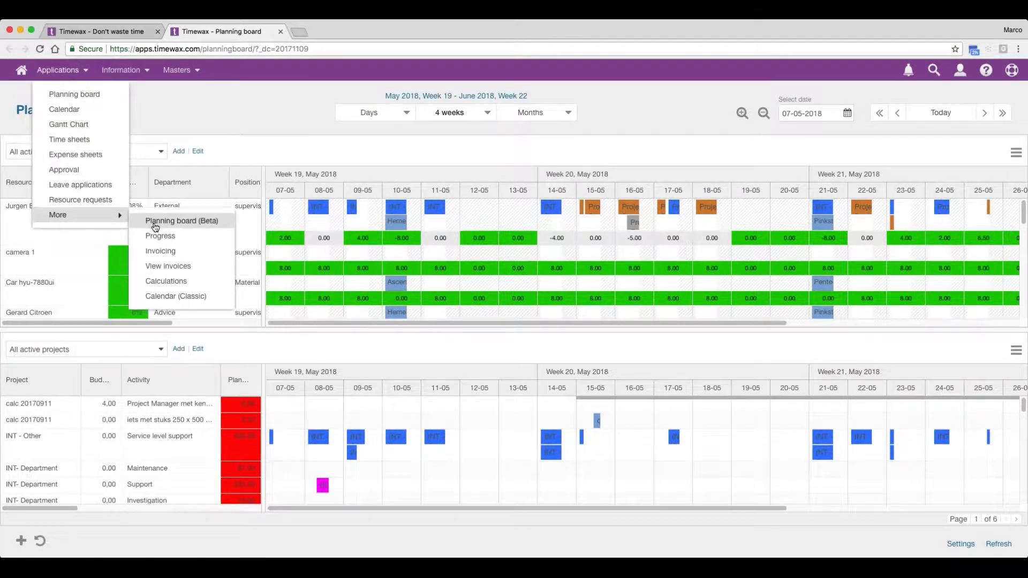
pyautogui.click(213, 96)
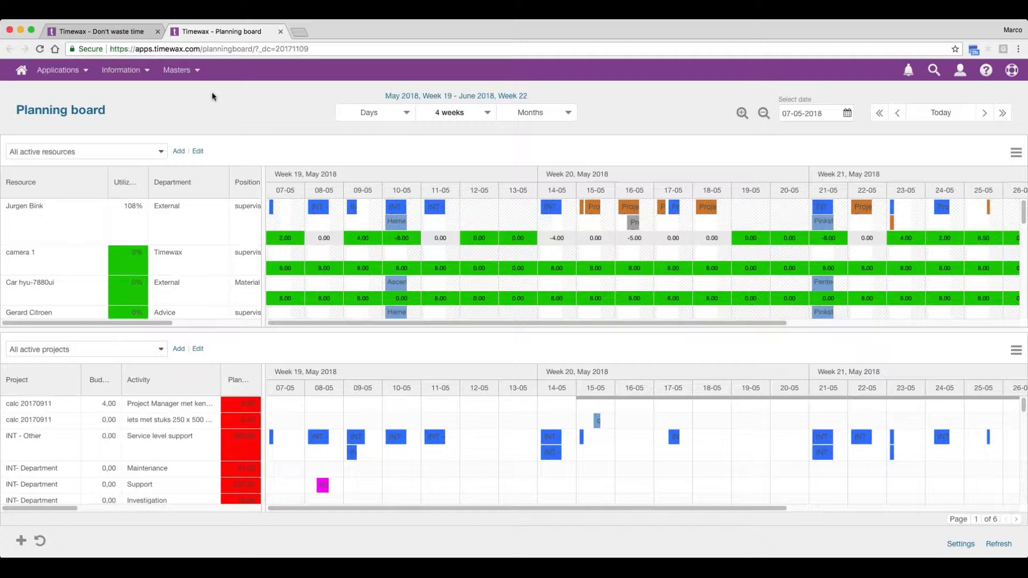
pyautogui.click(60, 71)
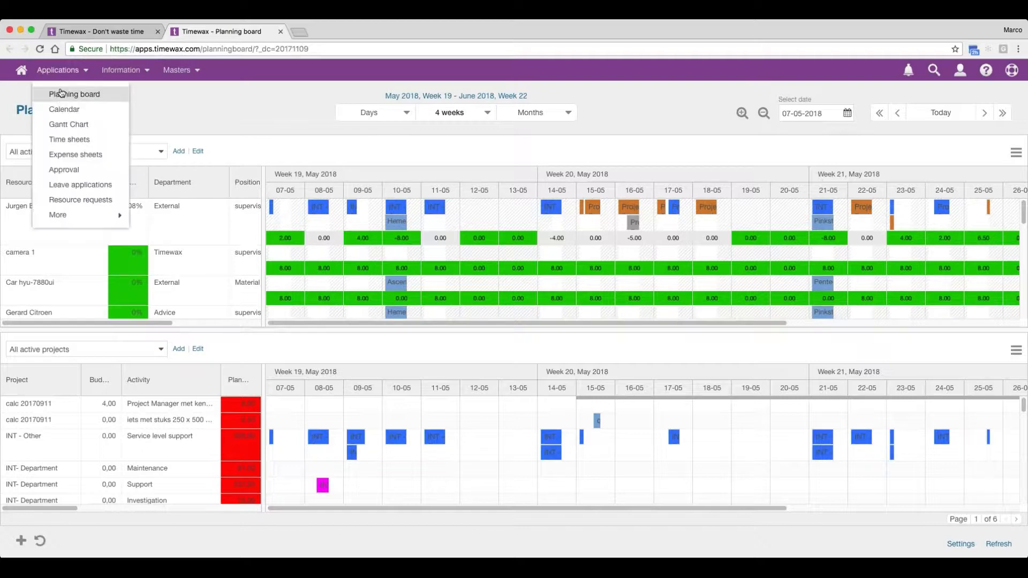
pyautogui.moveTo(60, 224)
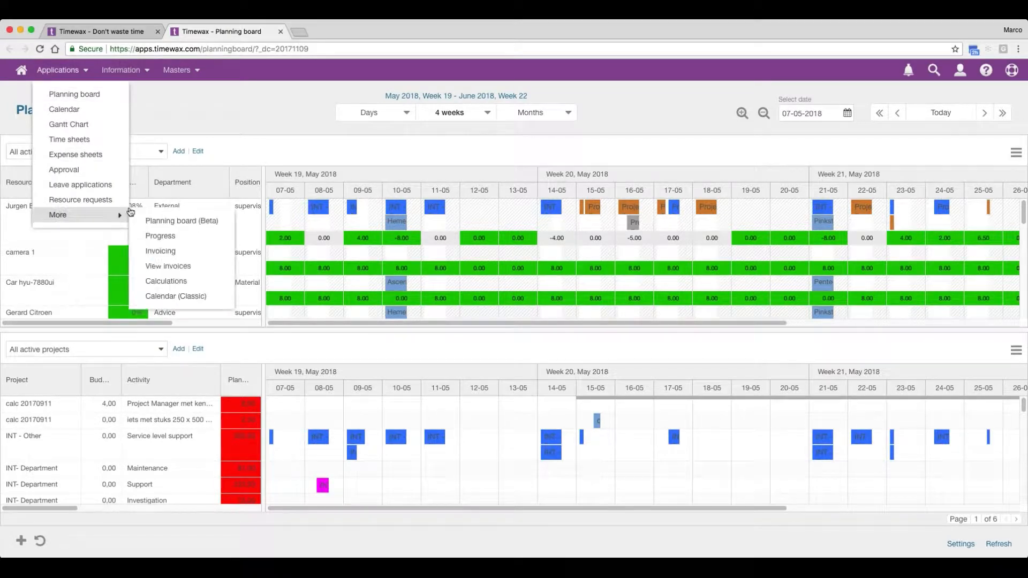
pyautogui.click(182, 101)
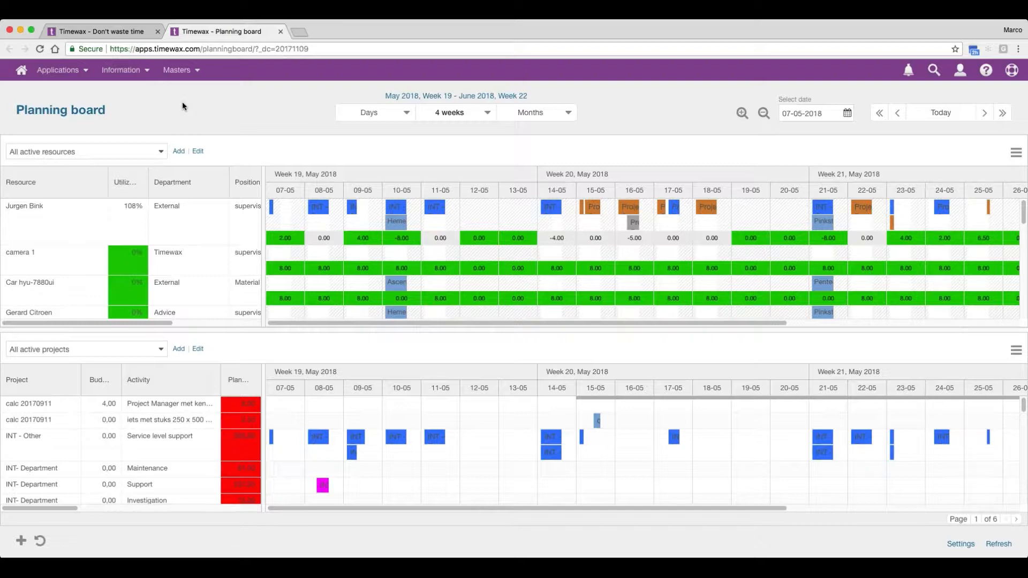
pyautogui.click(176, 71)
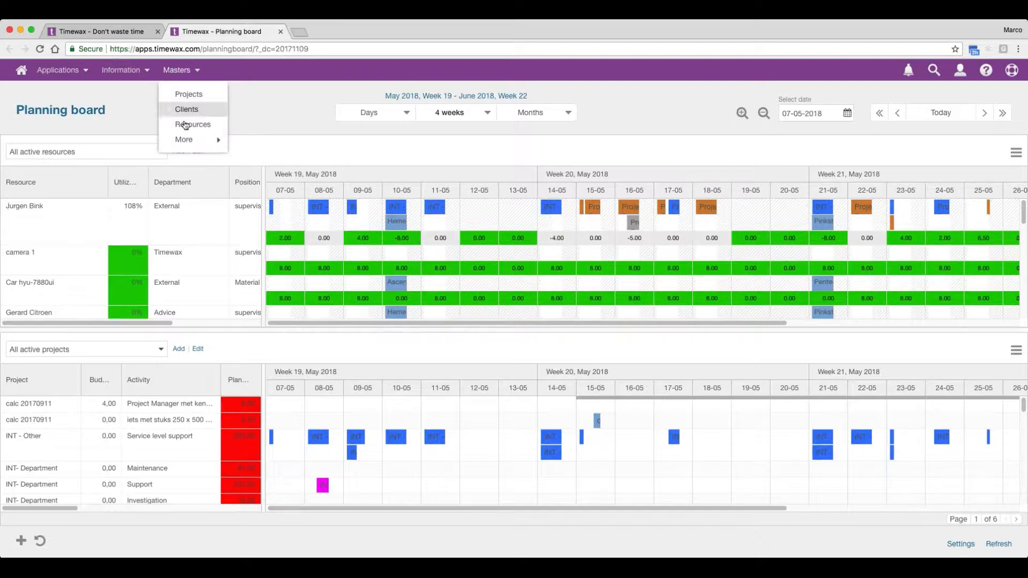
pyautogui.moveTo(188, 142)
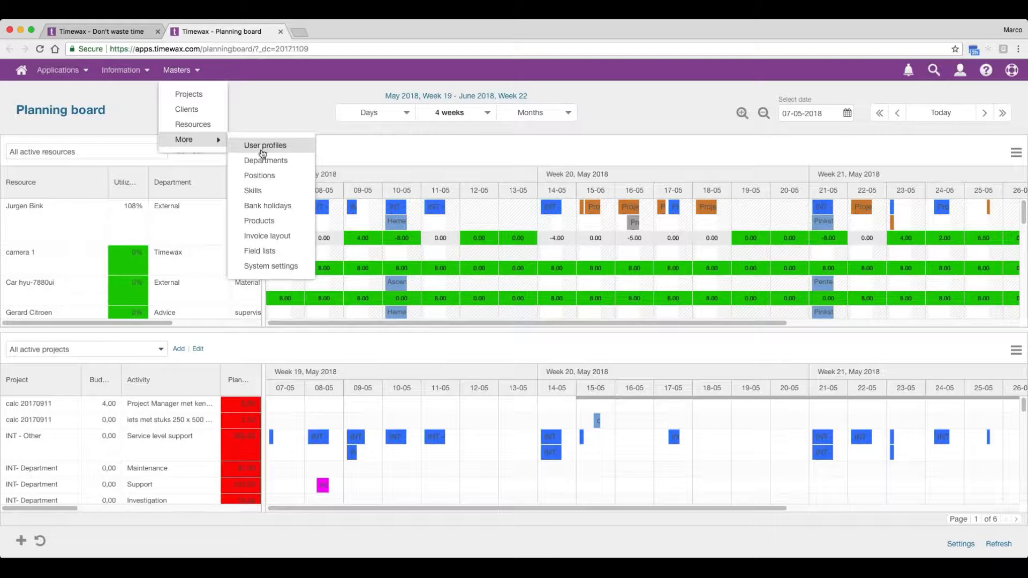
pyautogui.click(261, 110)
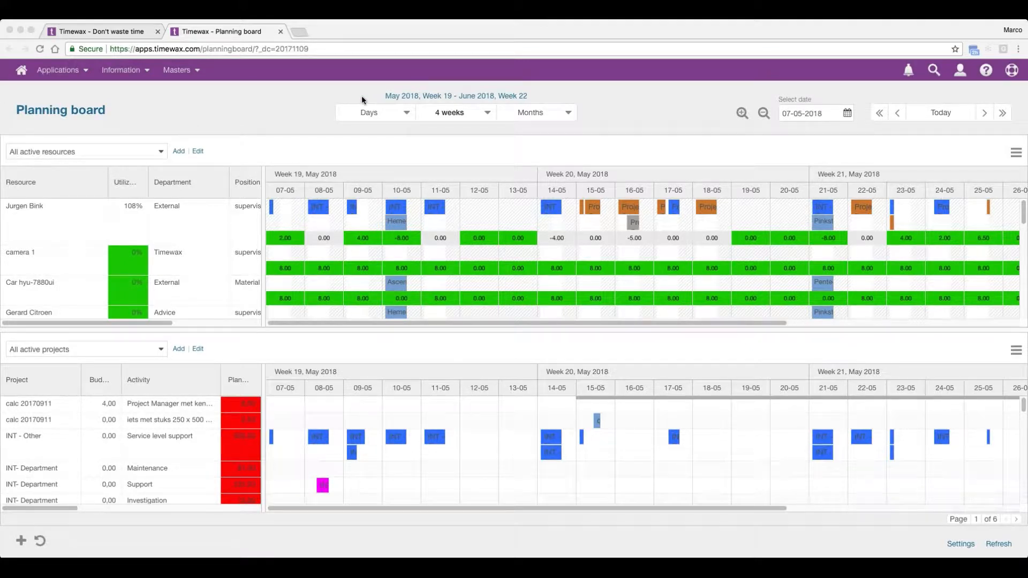
pyautogui.click(401, 115)
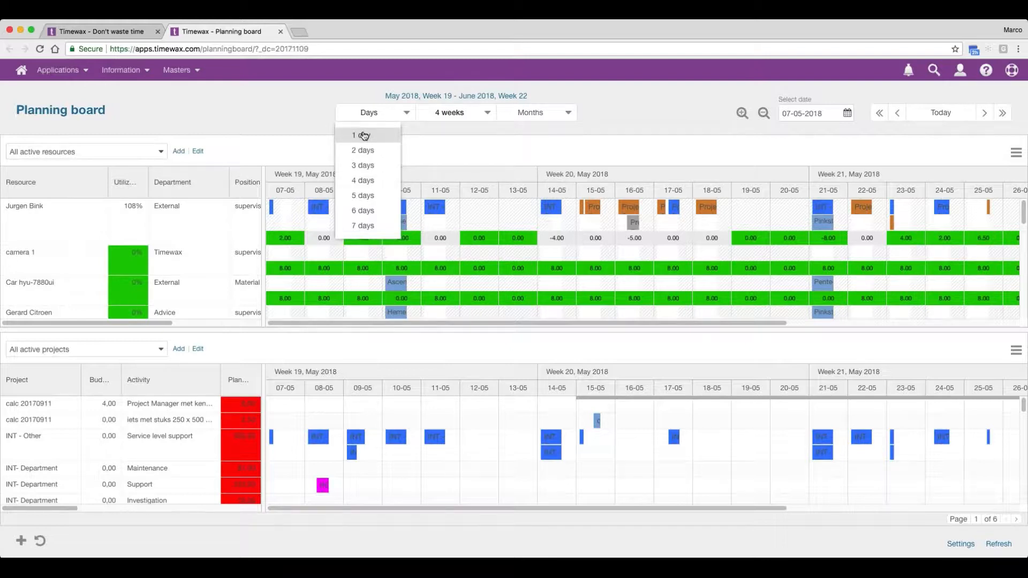
pyautogui.click(452, 113)
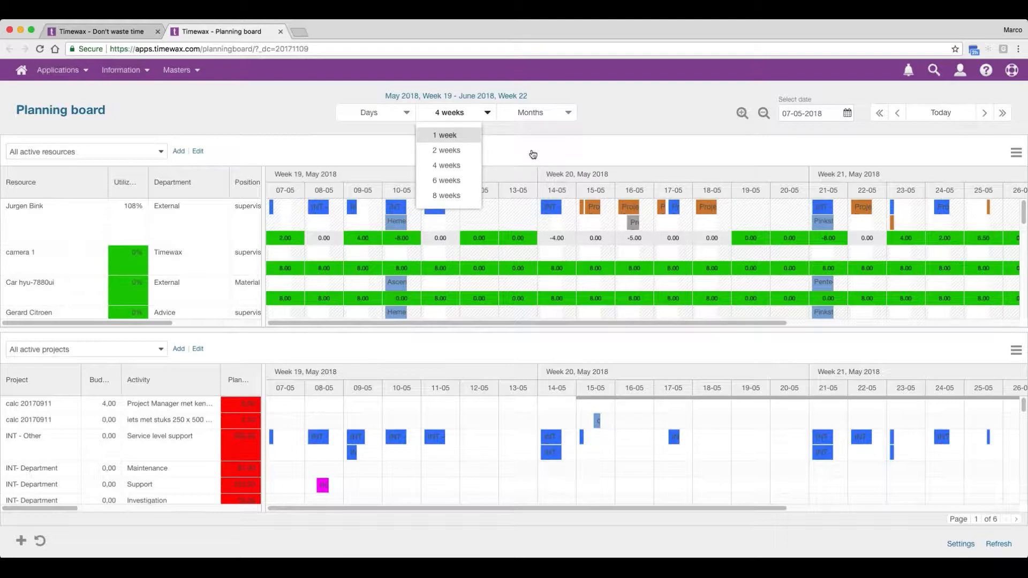
pyautogui.click(551, 112)
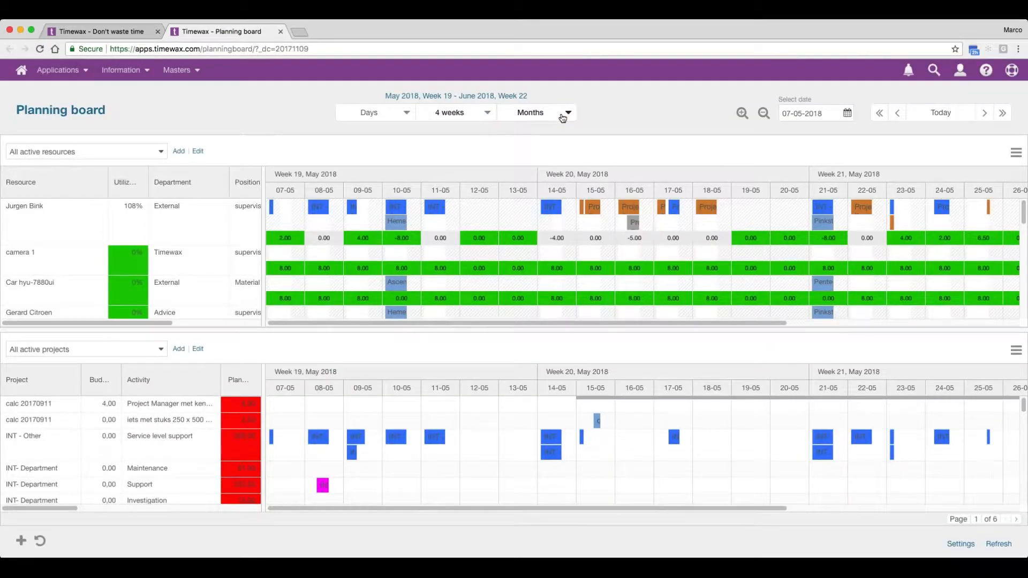
pyautogui.click(562, 113)
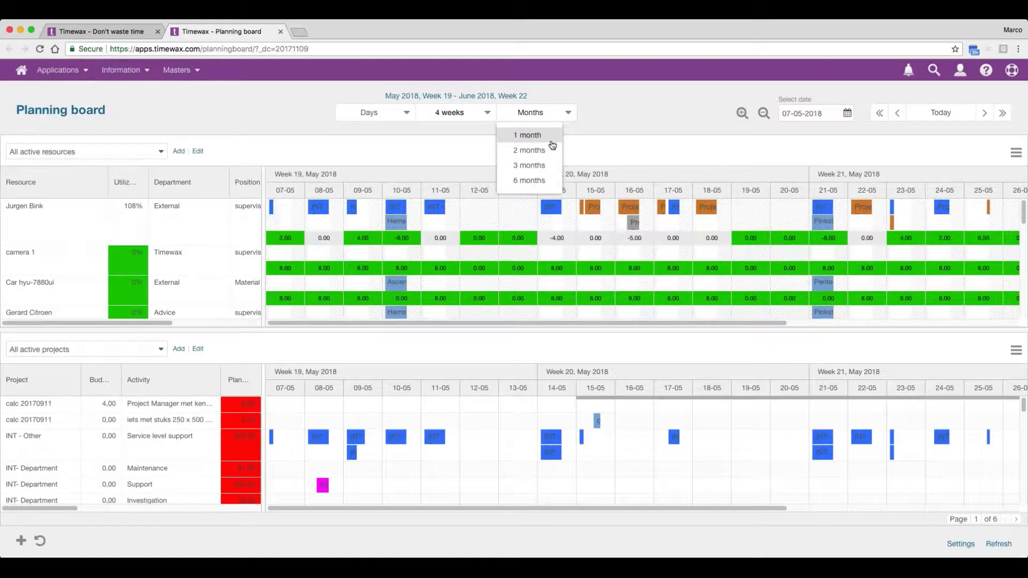
pyautogui.click(601, 109)
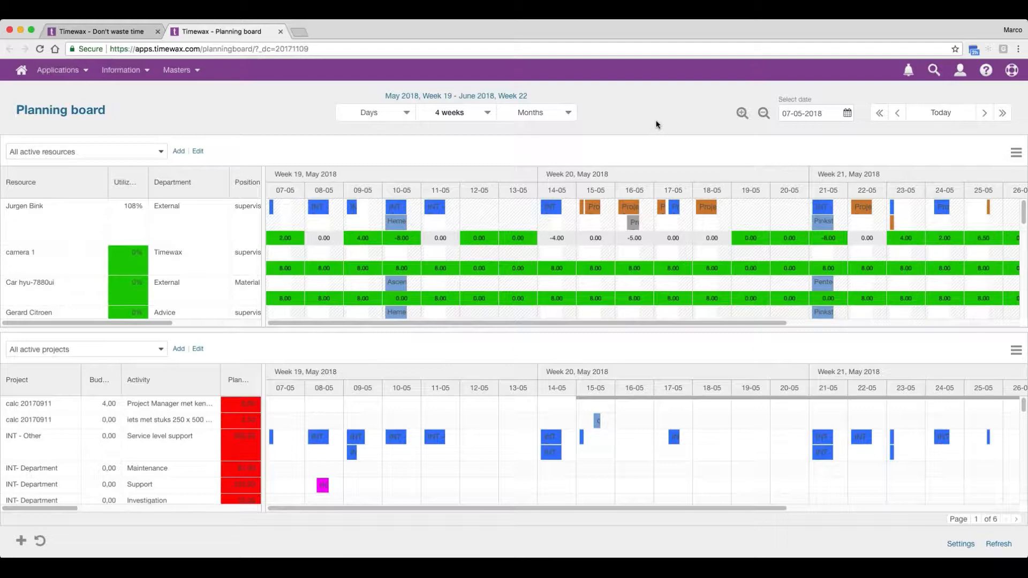
# Step: Enlarge the planning board timeline and examine the bookings across weeks 19 and 20 of May 2018
pyautogui.click(743, 115)
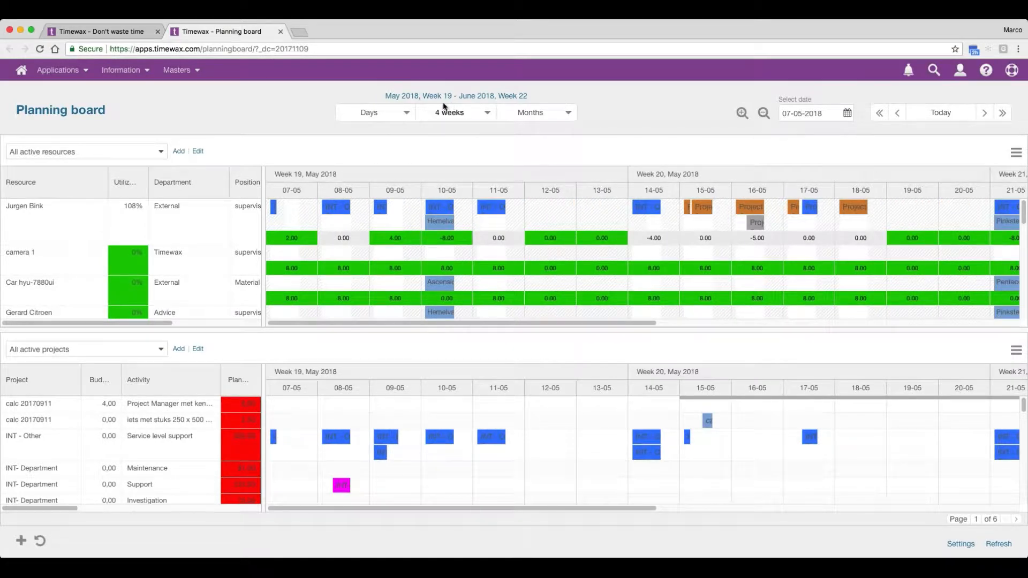
pyautogui.click(533, 120)
pyautogui.click(743, 114)
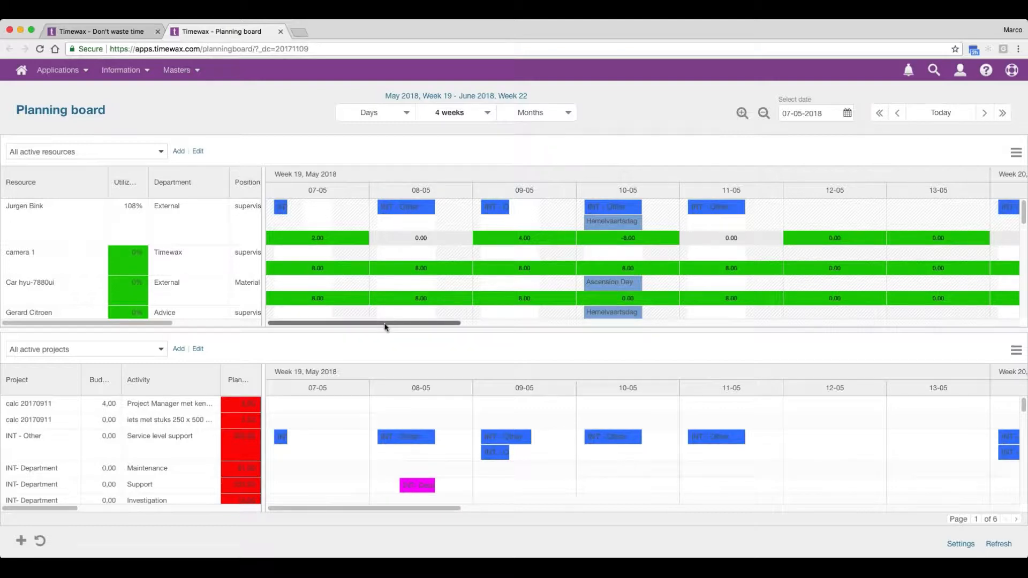
pyautogui.moveTo(385, 323); pyautogui.dragTo(442, 330)
pyautogui.moveTo(472, 328); pyautogui.dragTo(518, 325)
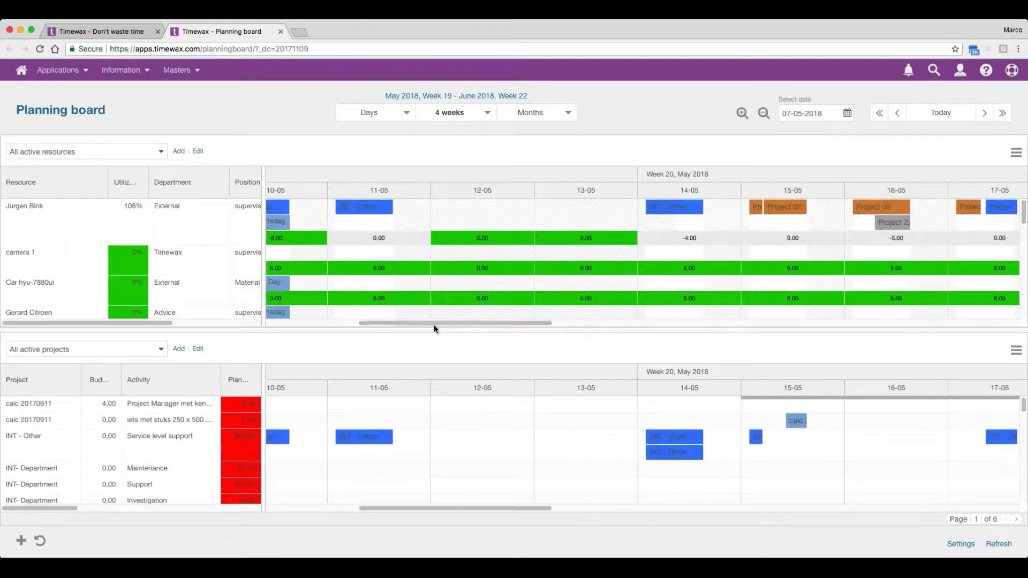
pyautogui.moveTo(434, 323); pyautogui.dragTo(385, 324)
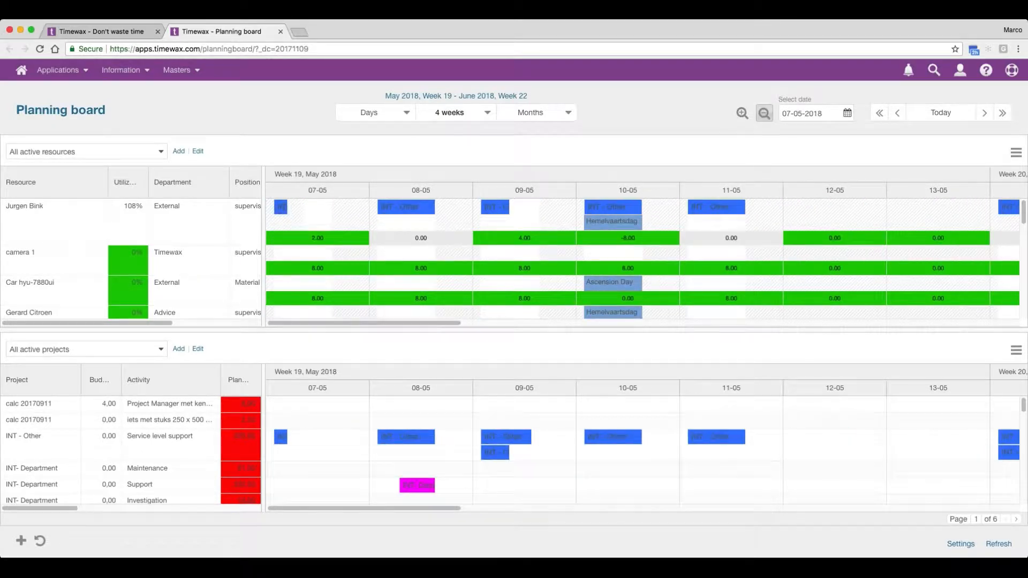
# Step: Zoom the timeline out until all four weeks, from 07-05 to 03-06, fit on the planning board
pyautogui.click(764, 114)
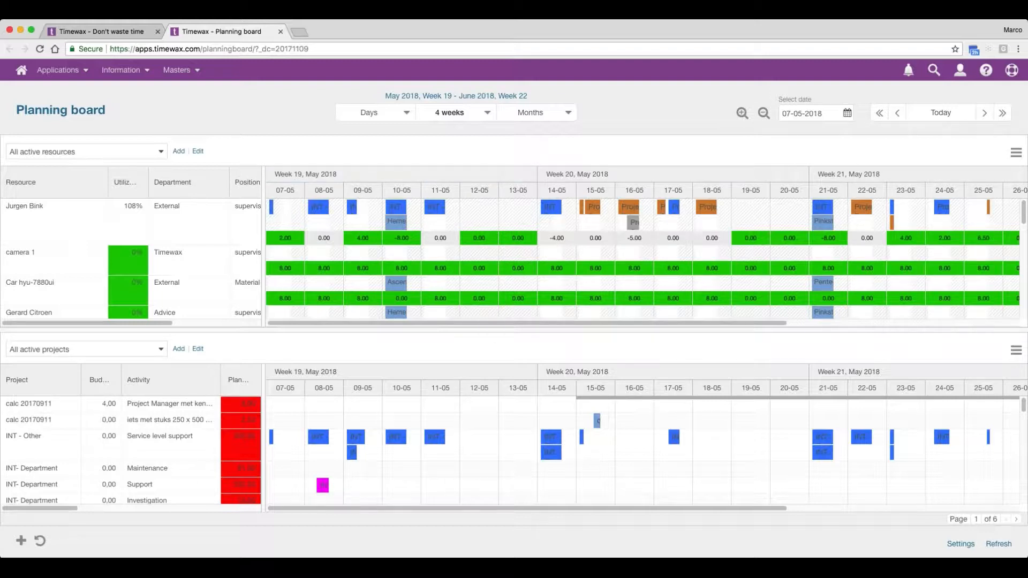
pyautogui.hscroll(4, 480, 326)
pyautogui.hscroll(-4, 502, 326)
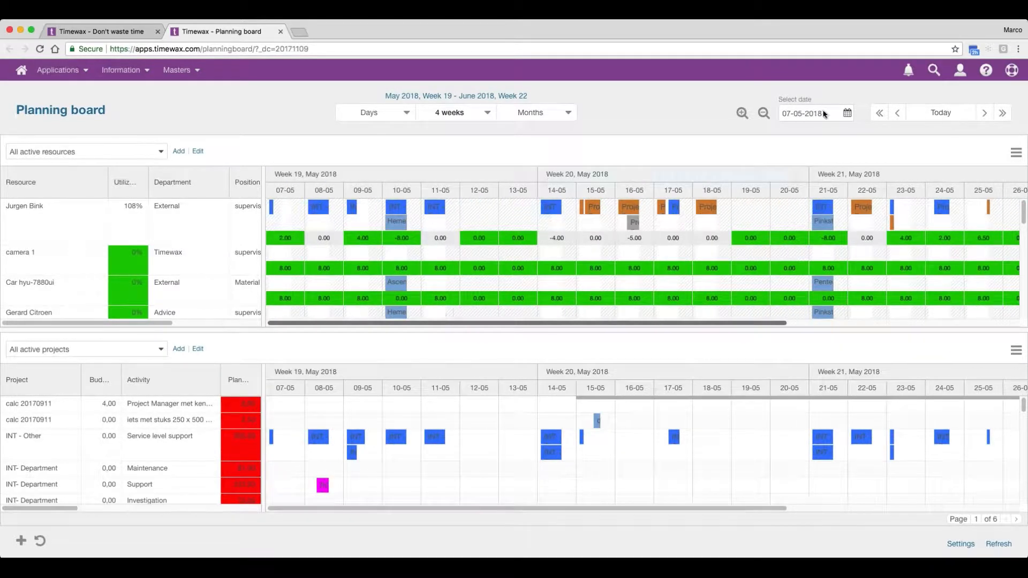
pyautogui.click(763, 114)
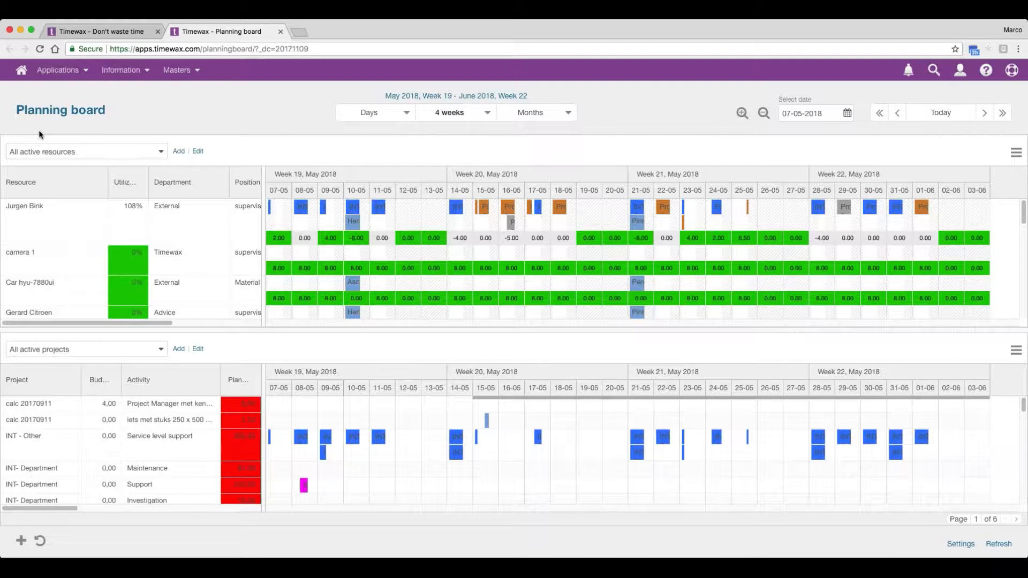
# Step: Start a new view for the resource list, named "supervisor resources", with Resource as its type
pyautogui.moveTo(76, 153); pyautogui.dragTo(12, 152)
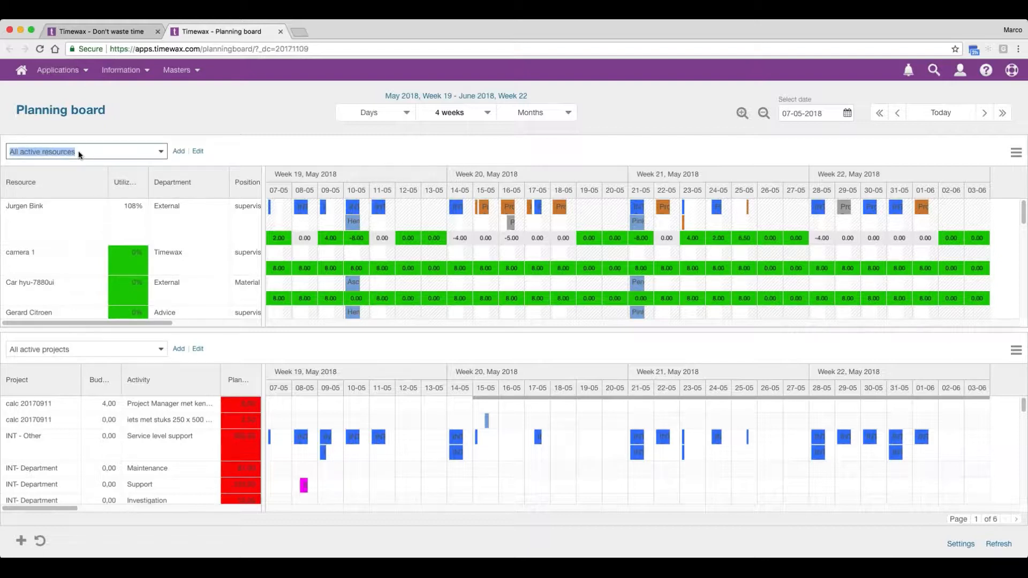
pyautogui.click(63, 373)
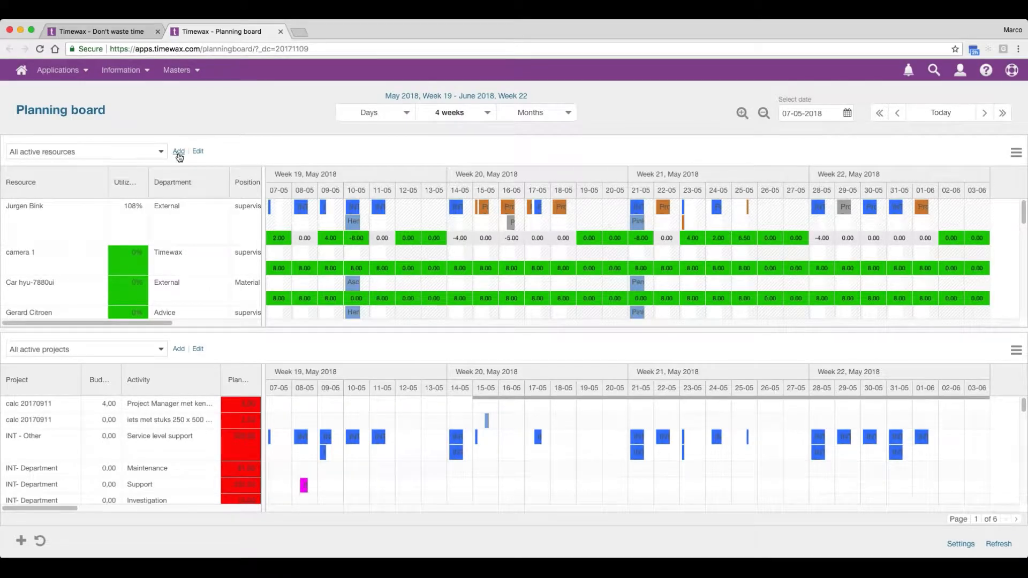
pyautogui.click(179, 152)
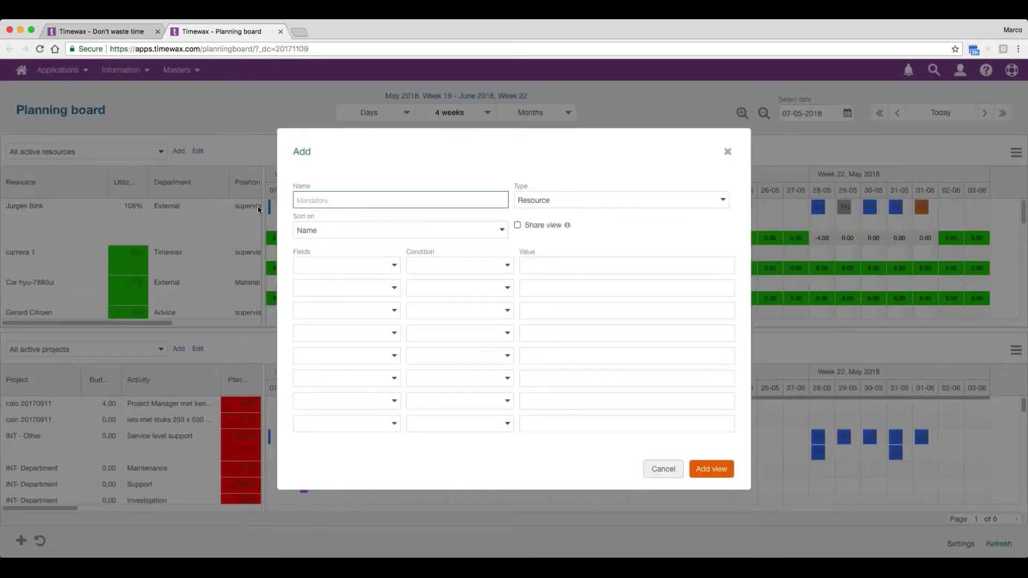
pyautogui.write('supervisor resources')
pyautogui.click(564, 199)
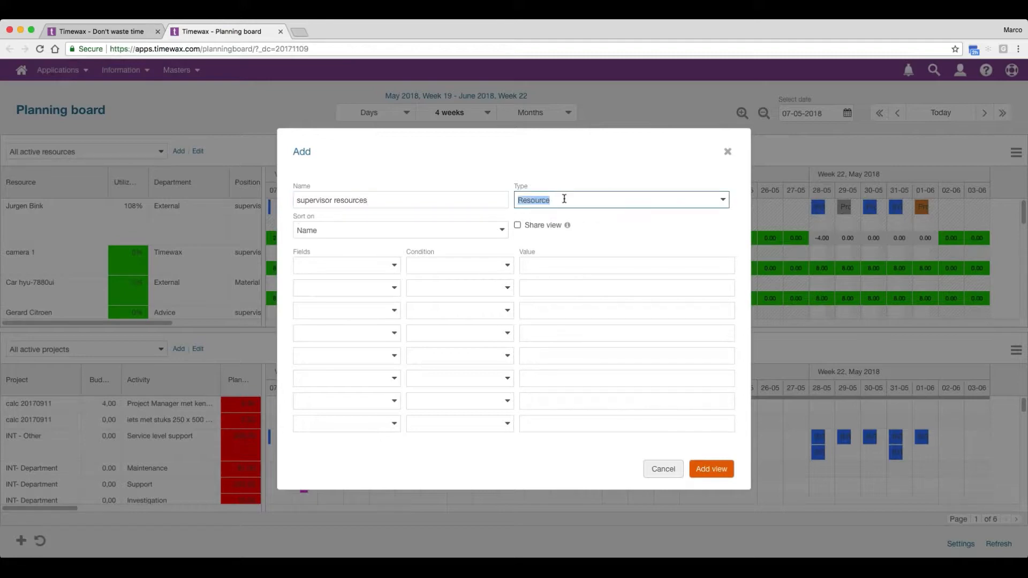
pyautogui.click(564, 199)
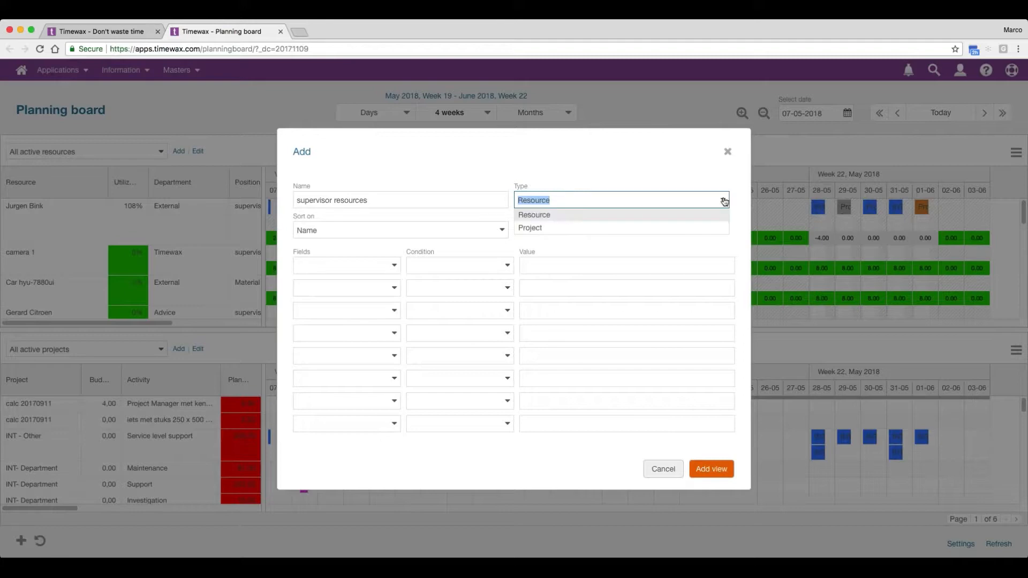
pyautogui.click(562, 216)
pyautogui.click(367, 200)
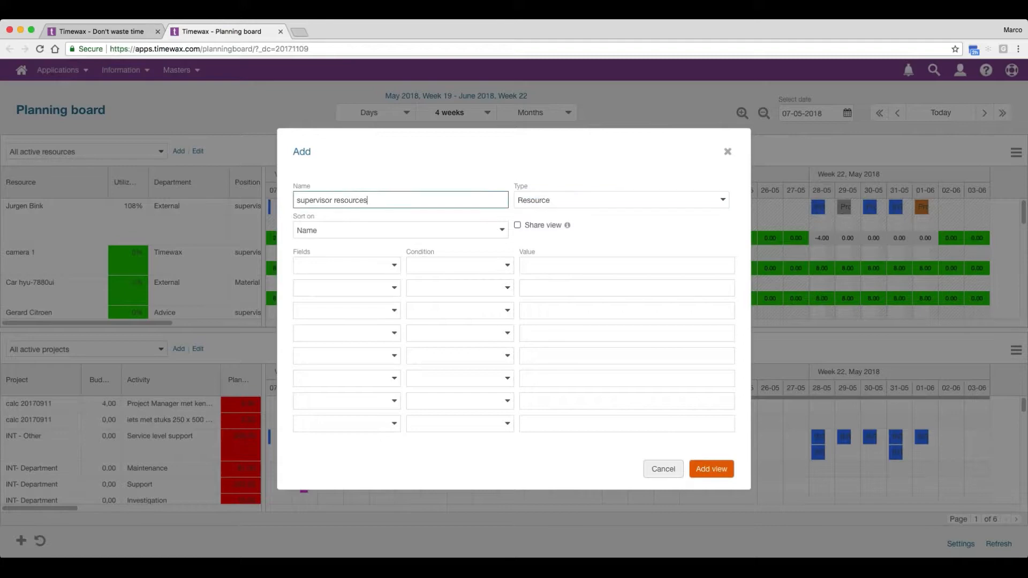
# Step: Filter the new view to resources whose Position is equal to supervisor, and add the view
pyautogui.click(395, 266)
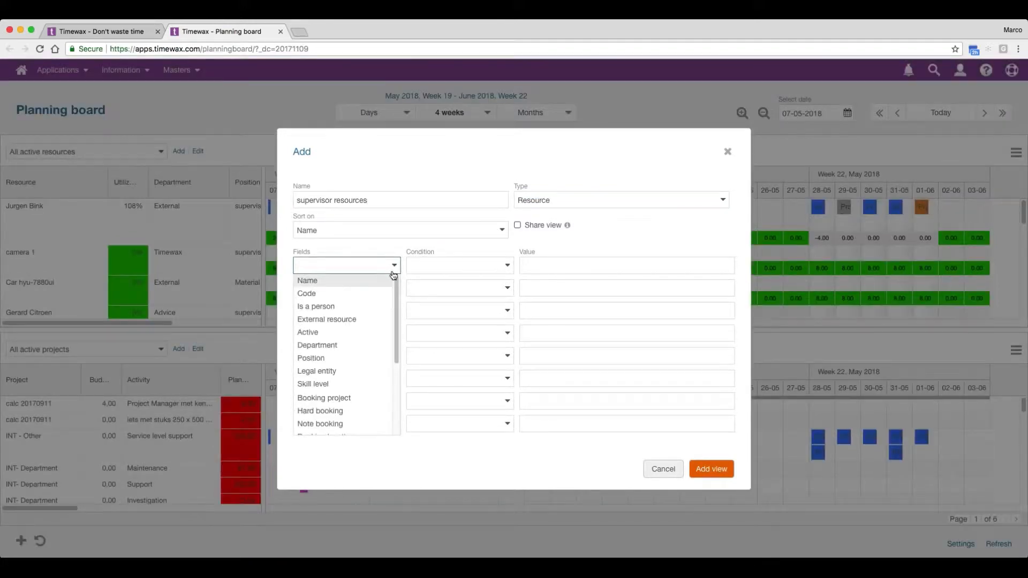
pyautogui.click(317, 358)
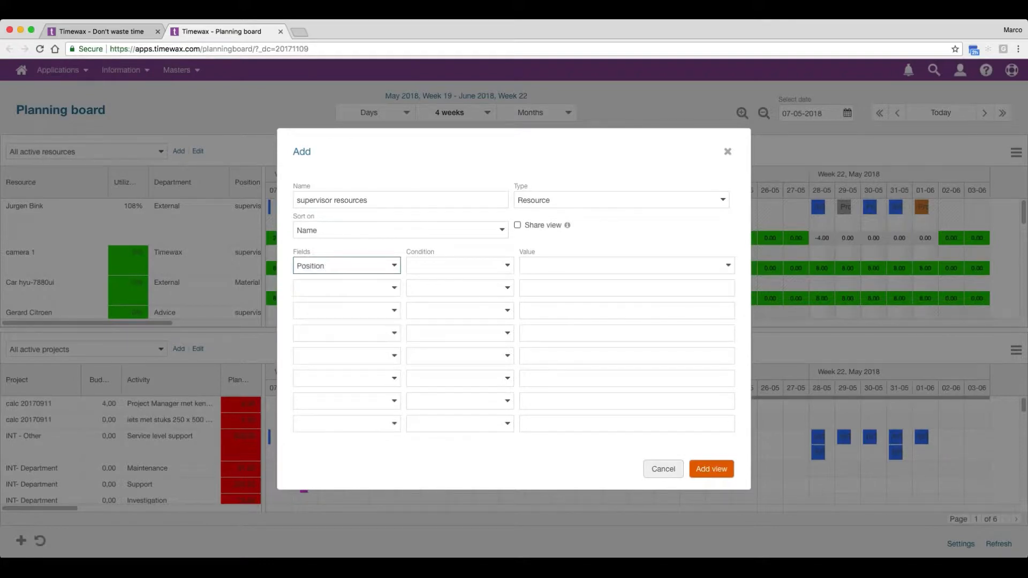
pyautogui.click(507, 266)
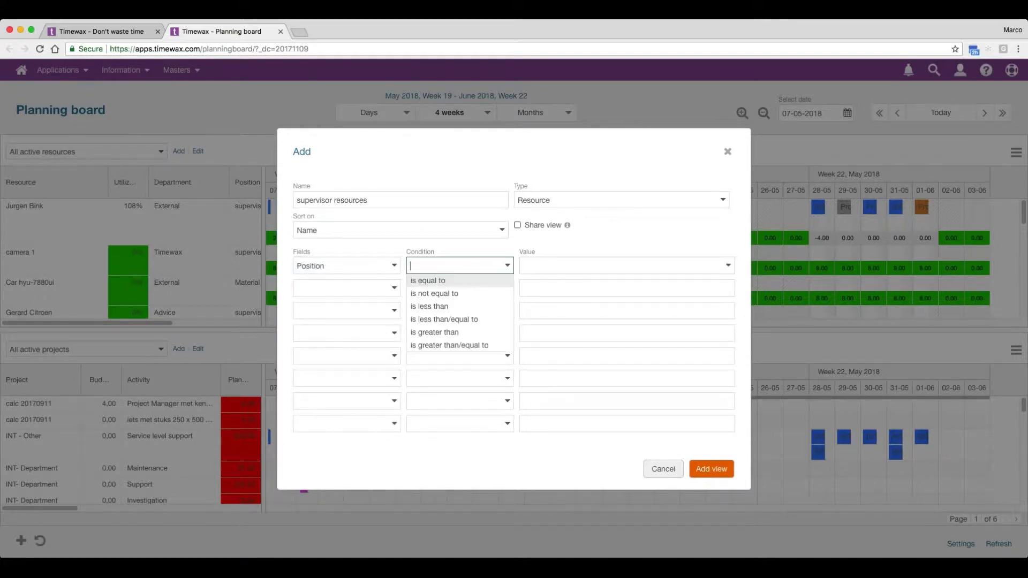
pyautogui.click(429, 280)
pyautogui.click(728, 266)
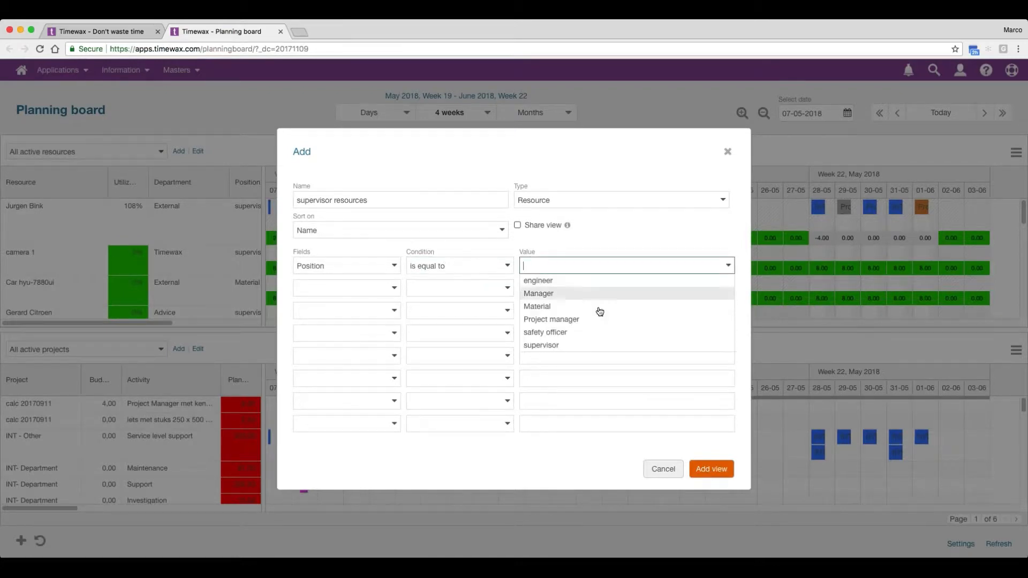
pyautogui.click(538, 349)
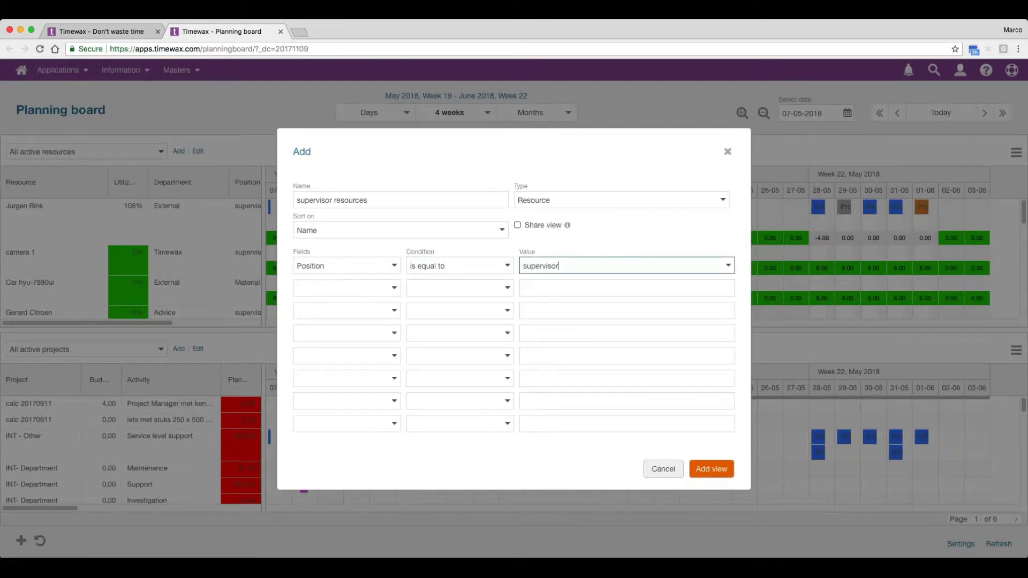
pyautogui.click(711, 472)
pyautogui.click(701, 471)
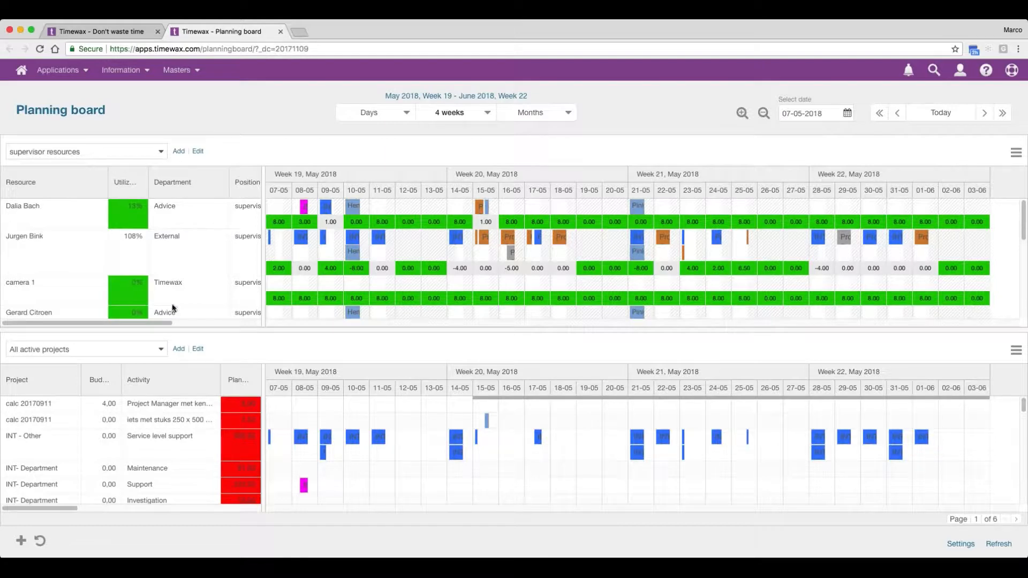
pyautogui.moveTo(164, 322); pyautogui.dragTo(176, 326)
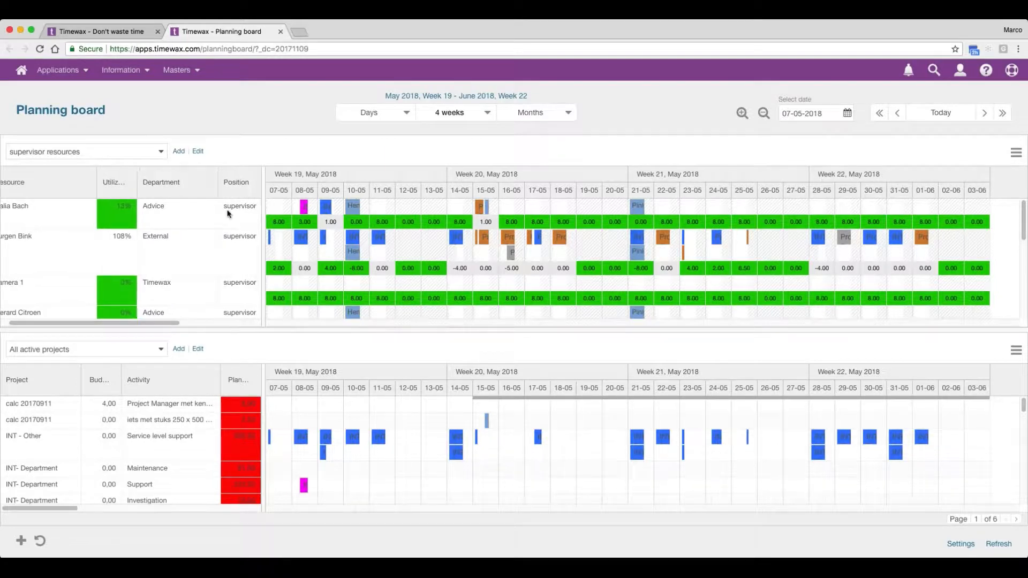
pyautogui.scroll(-1, 232, 211)
pyautogui.scroll(-6, 328, 277)
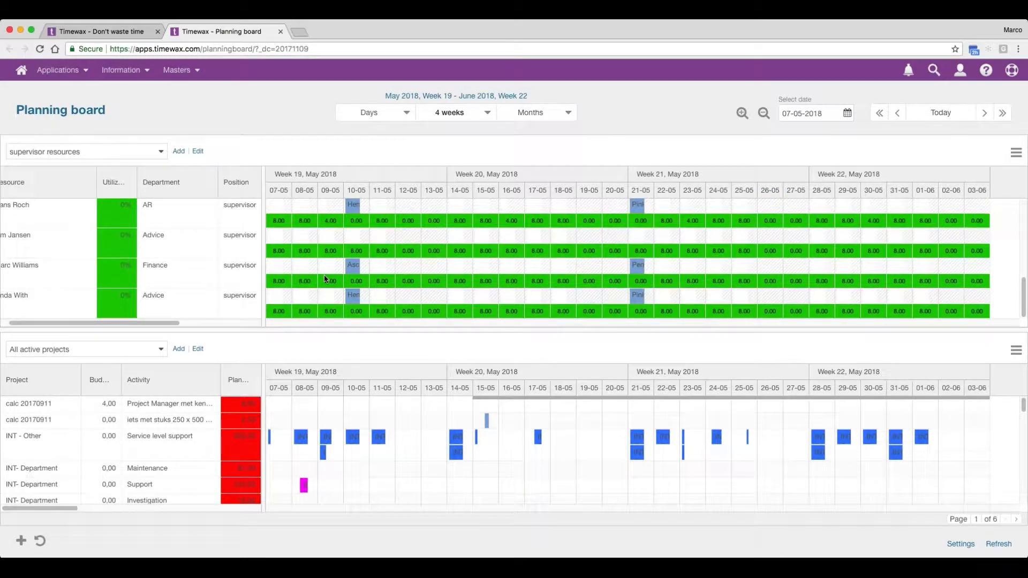
# Step: Add a second filter to the supervisor resources view, Department is equal to Advice, and save the view
pyautogui.scroll(6, 318, 270)
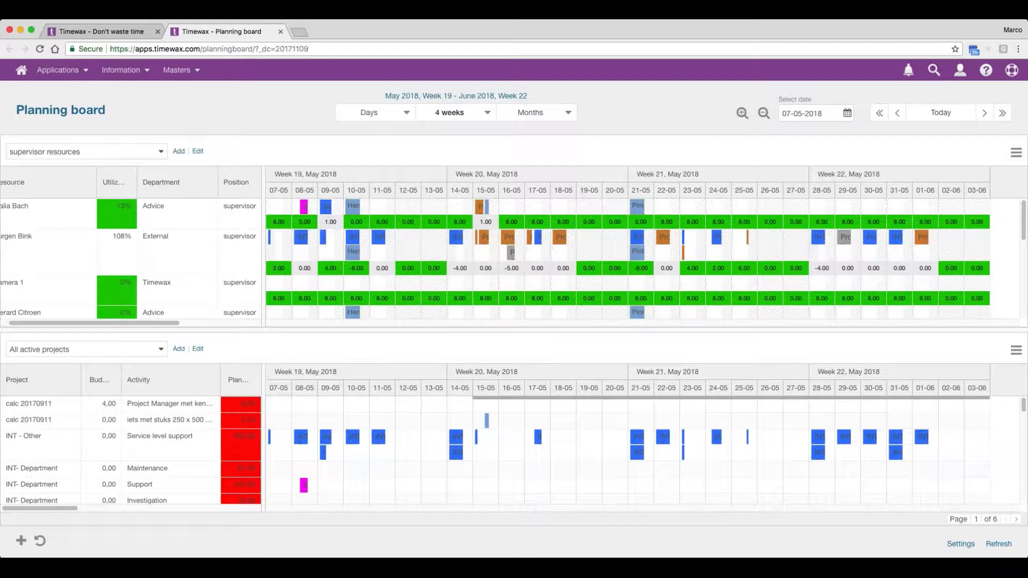
pyautogui.click(198, 151)
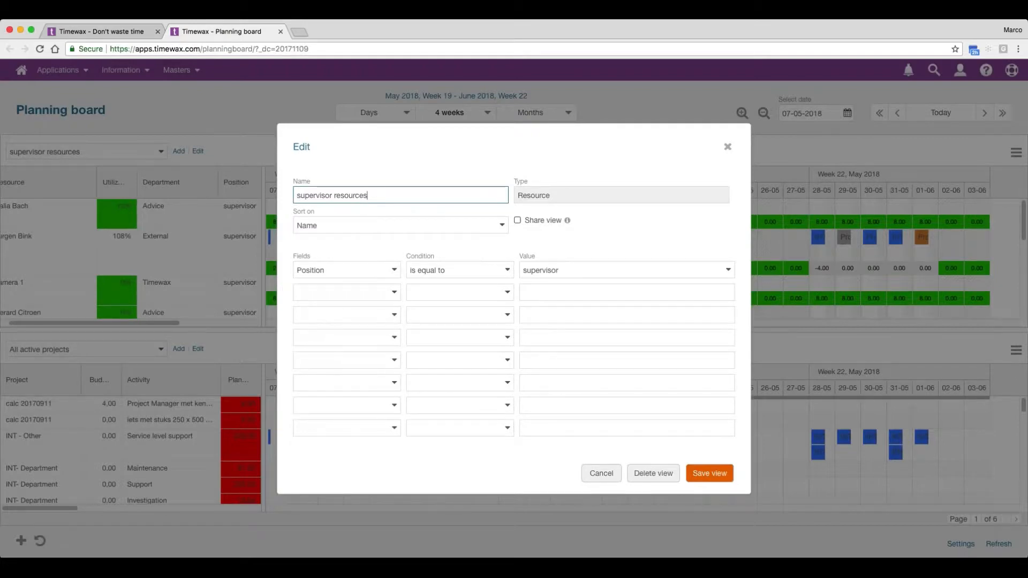
pyautogui.click(394, 295)
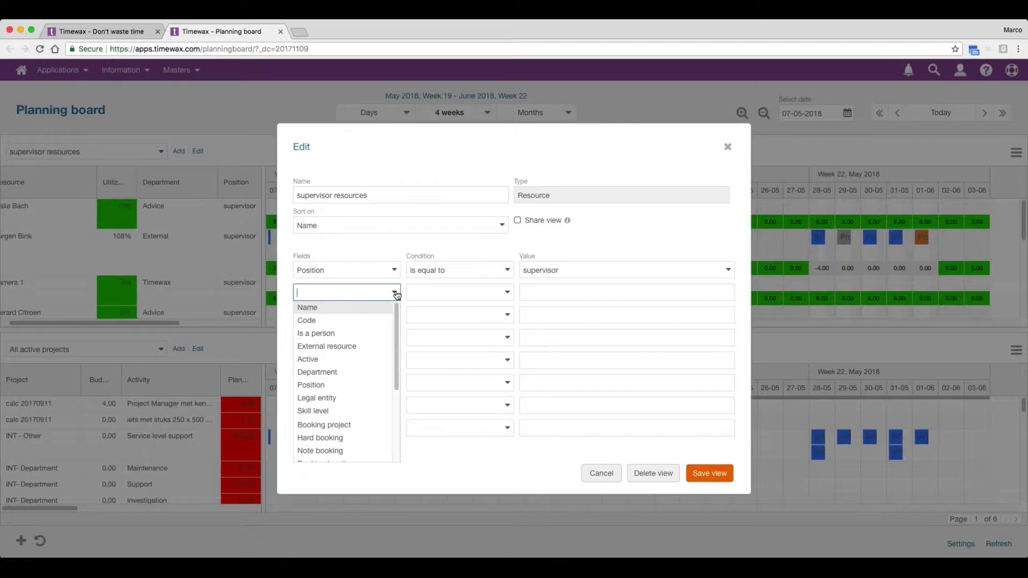
pyautogui.click(332, 372)
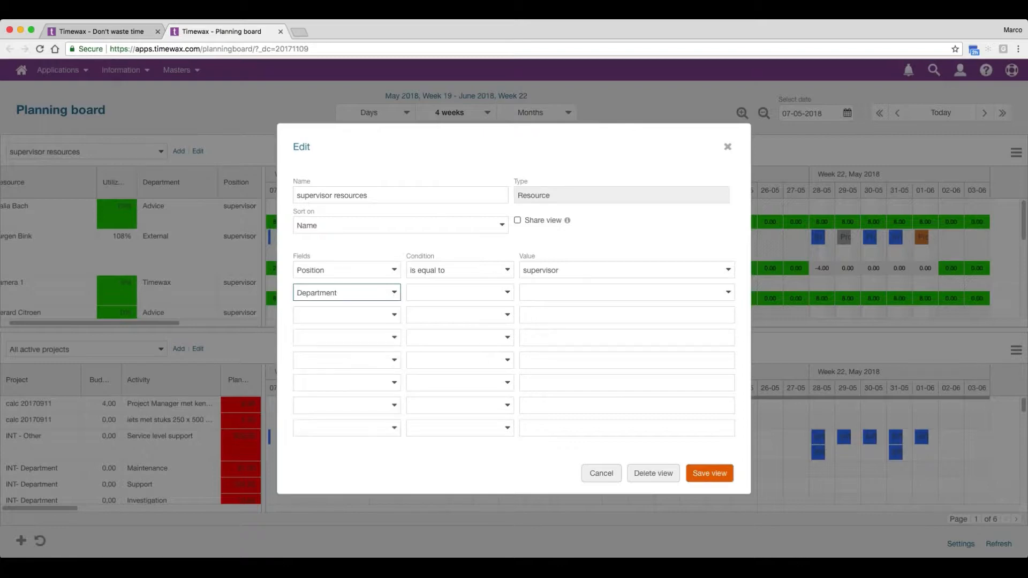
pyautogui.doubleClick(306, 292)
pyautogui.click(495, 292)
pyautogui.press('Down')
pyautogui.press('Return')
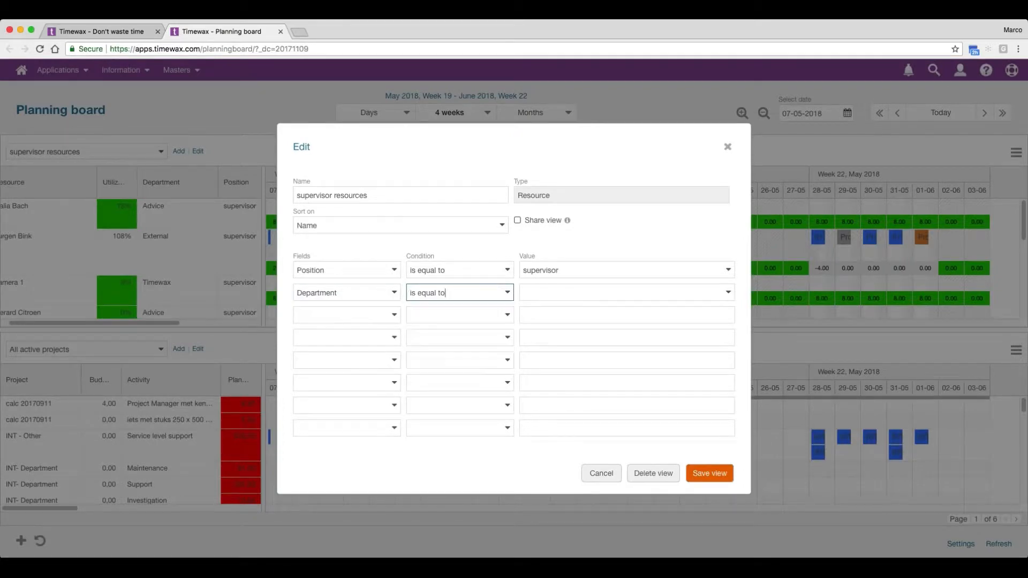
pyautogui.click(551, 291)
pyautogui.click(718, 294)
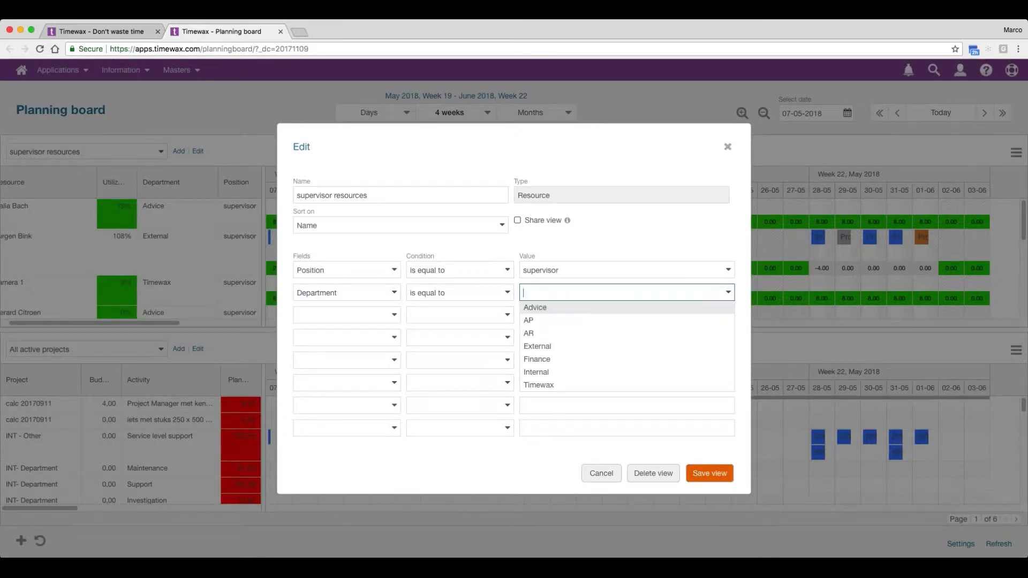
pyautogui.click(562, 308)
pyautogui.click(710, 473)
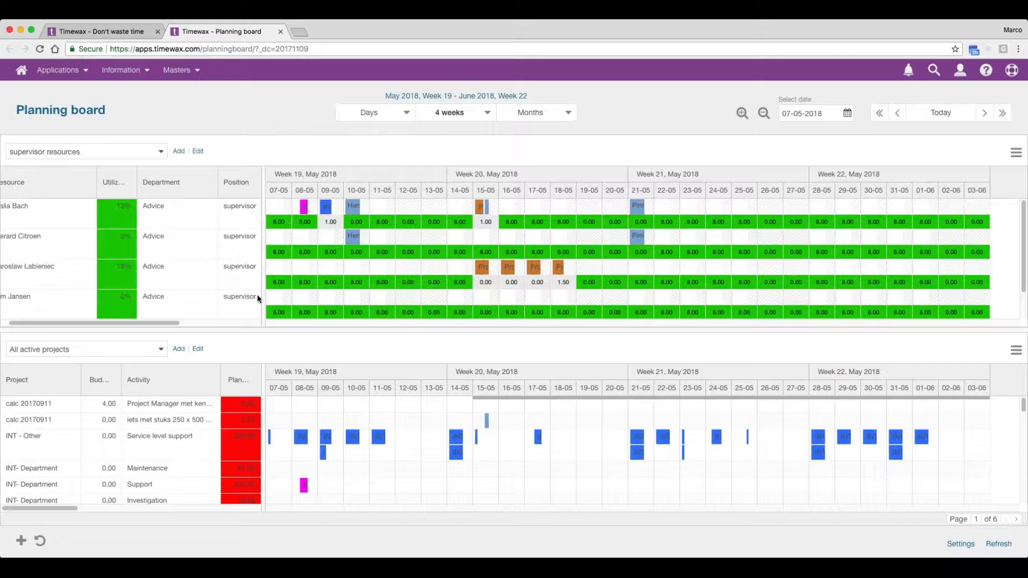
# Step: Reopen the supervisor resources view for editing and change its second filter to Position is equal to engineer
pyautogui.scroll(-1, 153, 307)
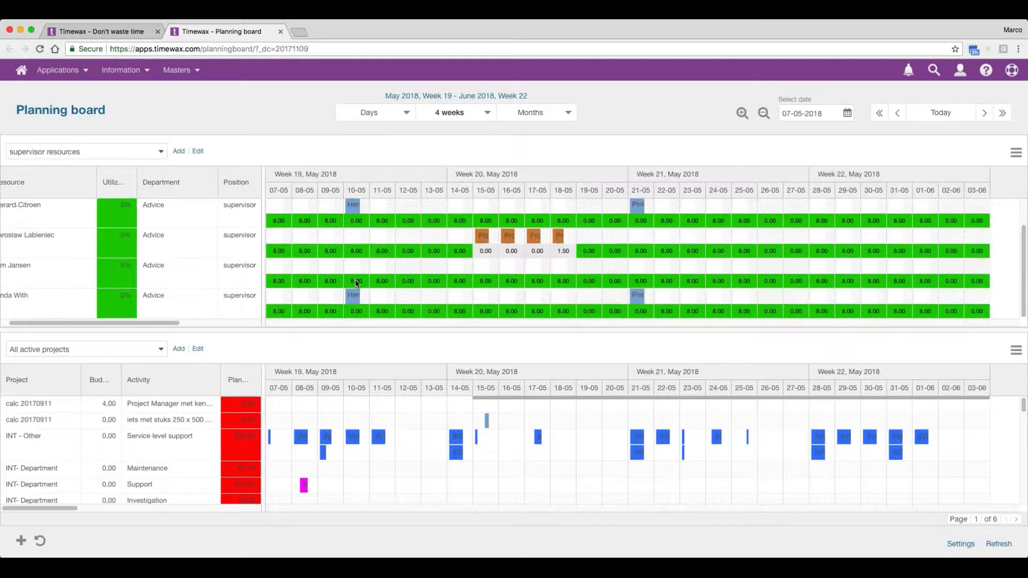
pyautogui.scroll(1, 171, 313)
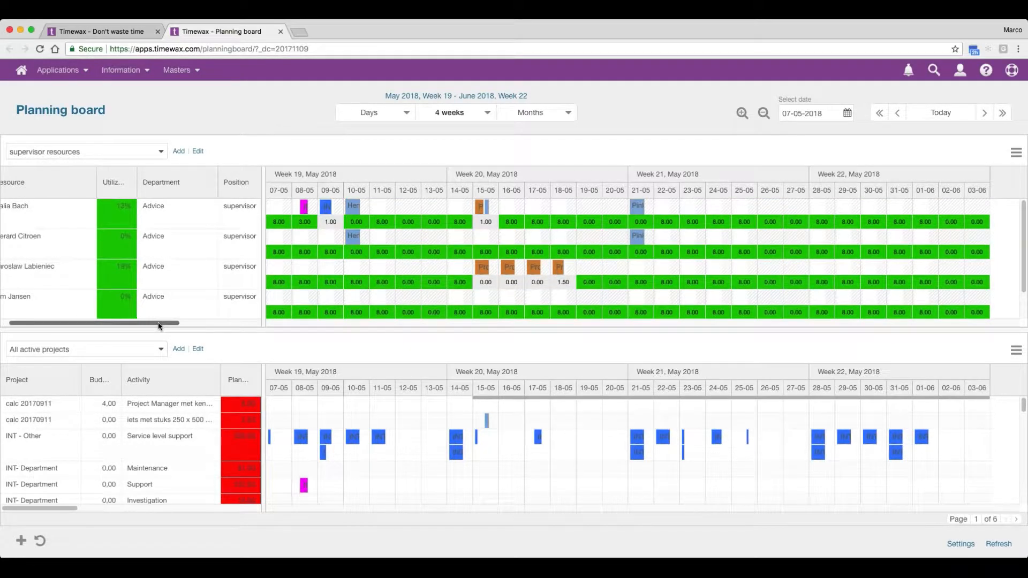
pyautogui.hscroll(-1, 177, 318)
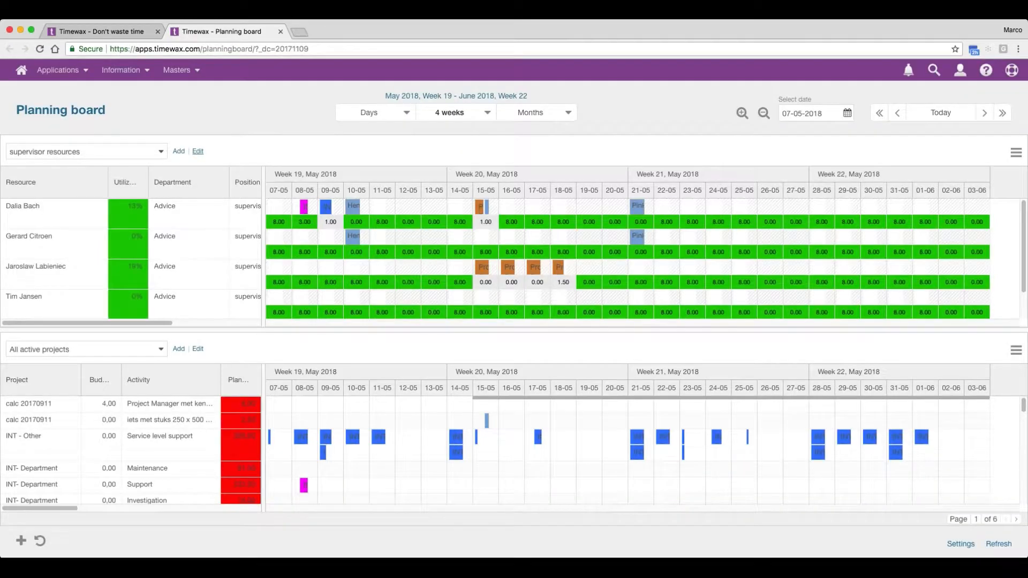
pyautogui.click(198, 151)
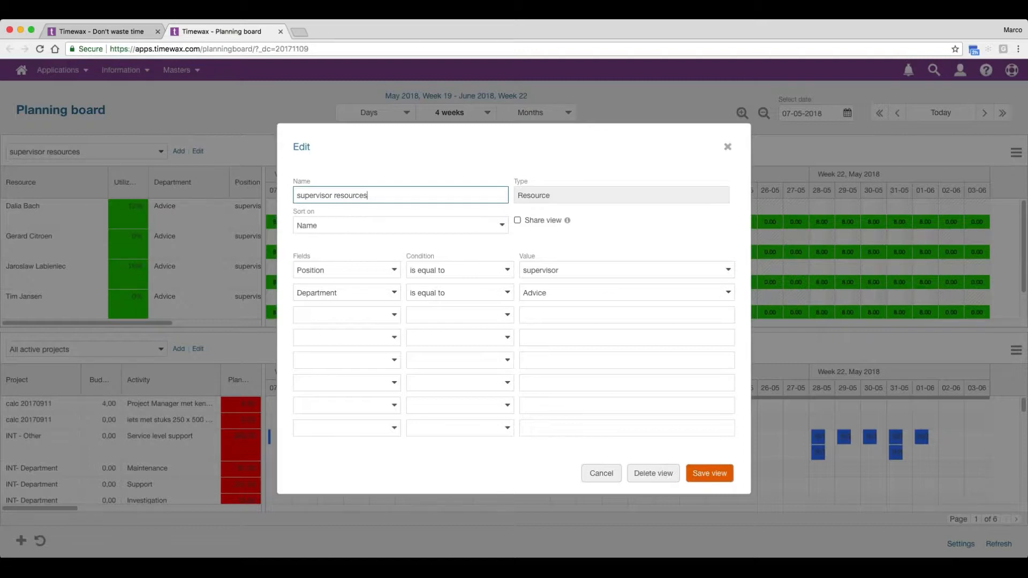
pyautogui.click(342, 293)
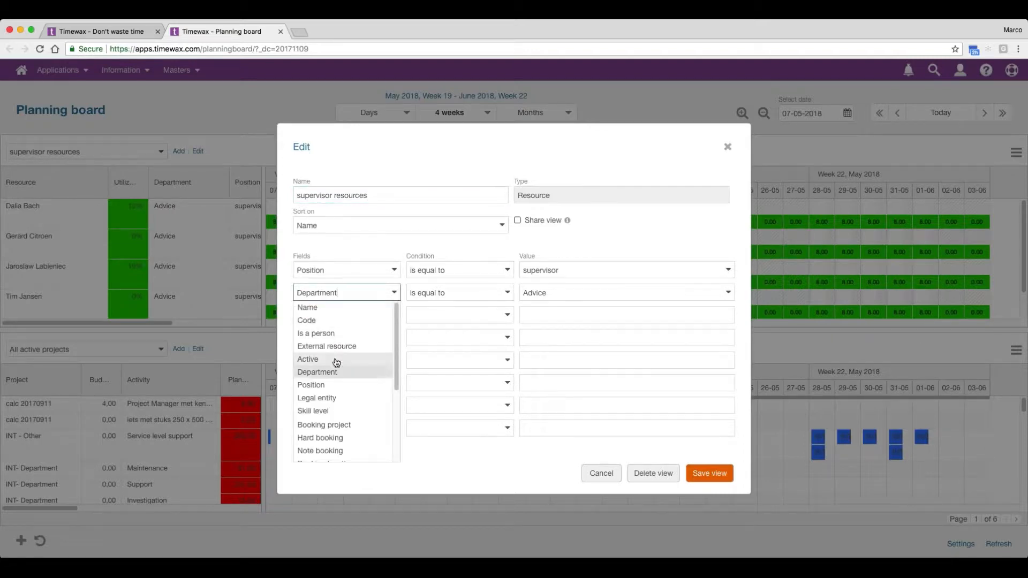
pyautogui.click(332, 384)
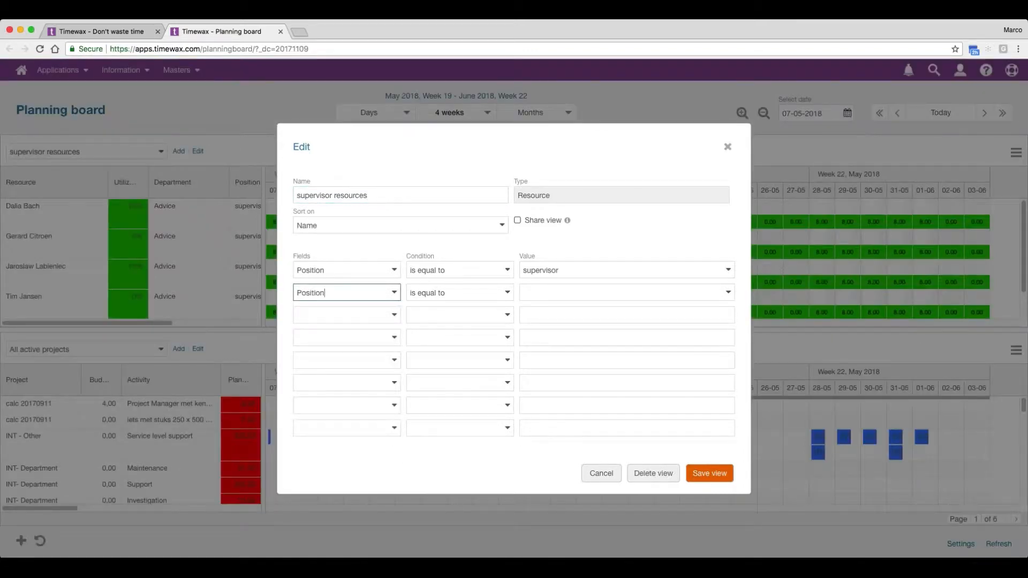
pyautogui.click(626, 293)
pyautogui.click(538, 308)
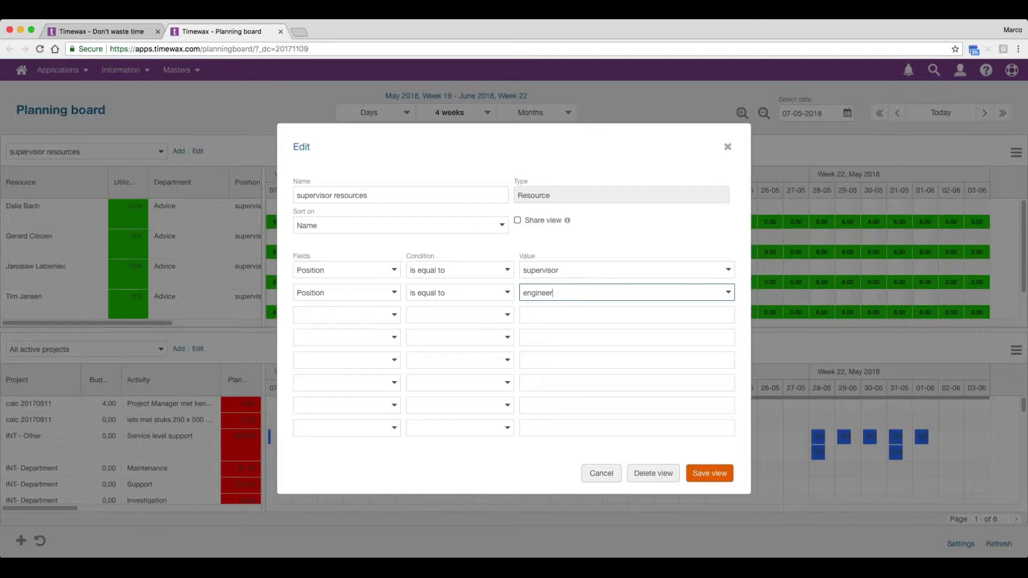
# Step: Set the view's second filter back to Department is equal to Advice and save the view
pyautogui.click(343, 292)
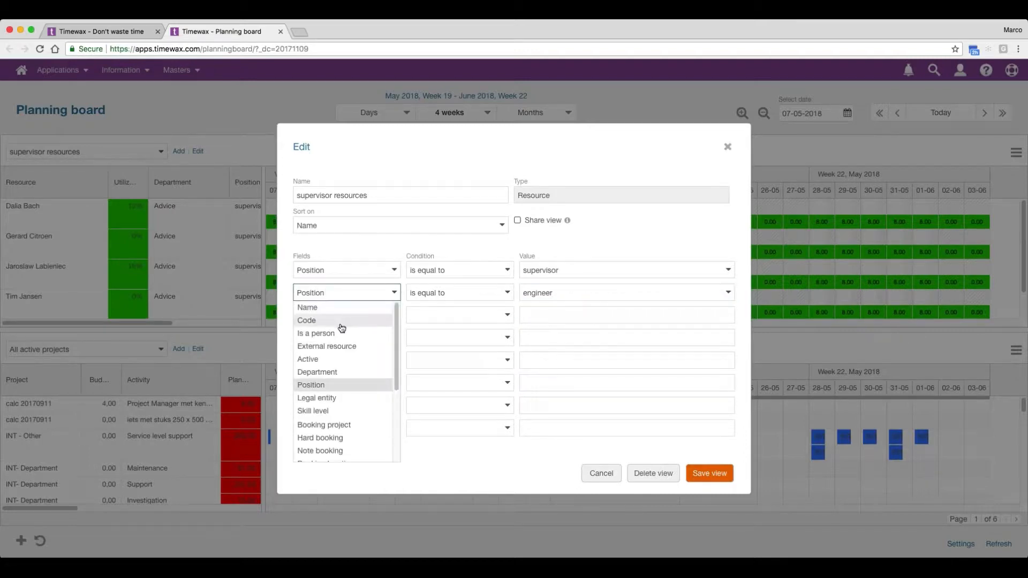
pyautogui.click(318, 372)
pyautogui.click(728, 292)
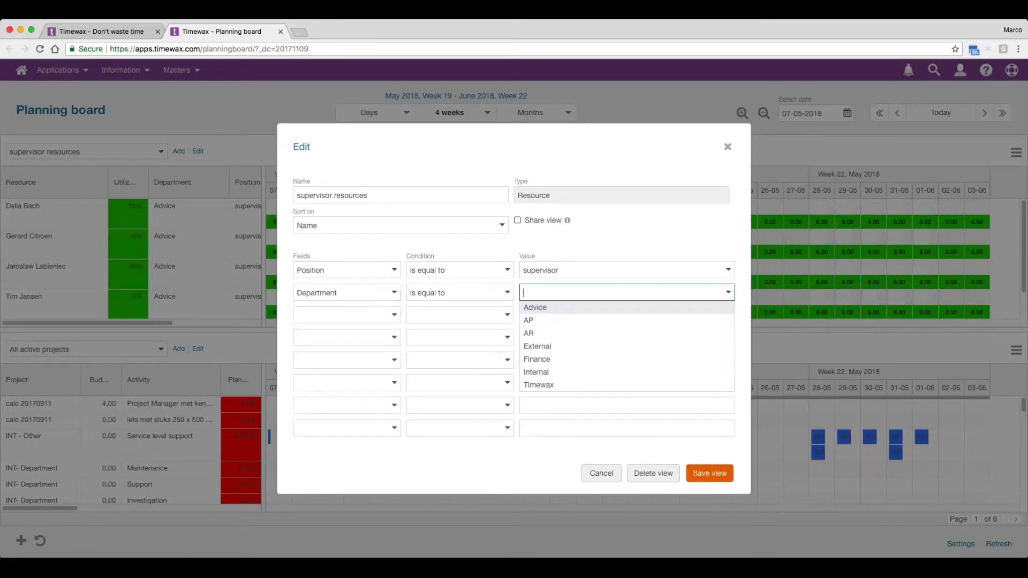
pyautogui.press('Return')
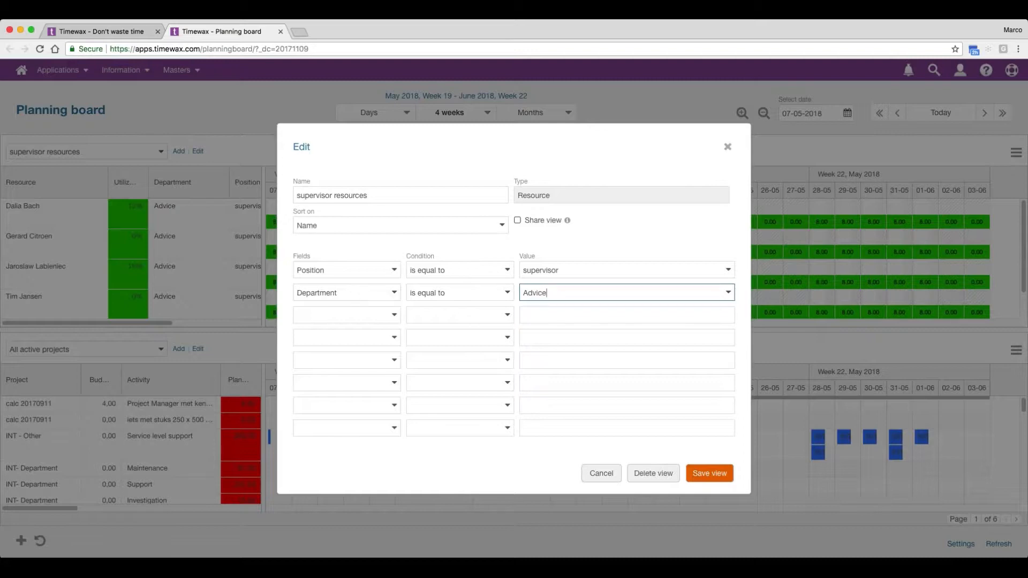
pyautogui.click(709, 473)
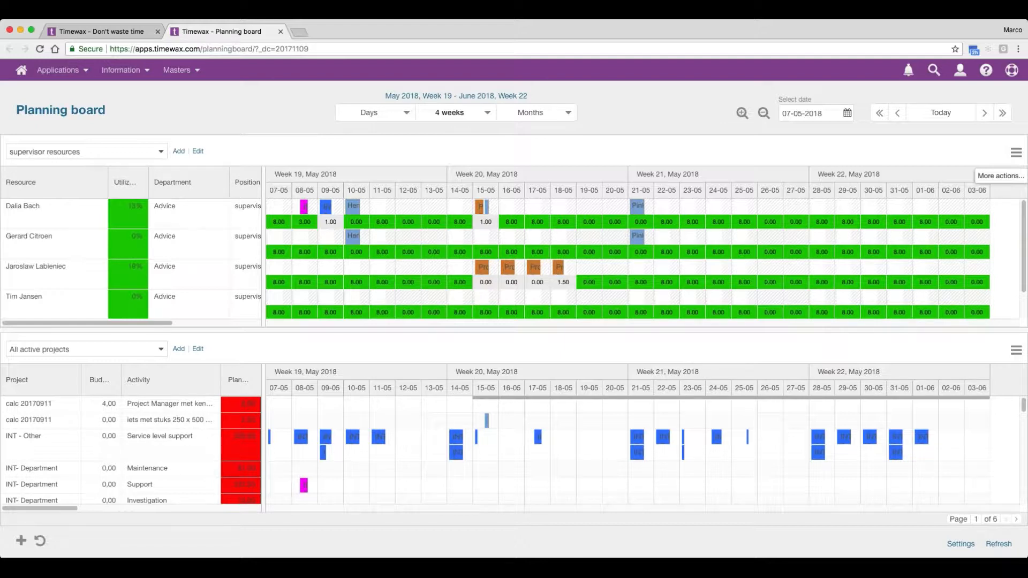
# Step: Examine the extra actions offered for the resource board and the planning board settings, including the booking color options
pyautogui.click(1016, 153)
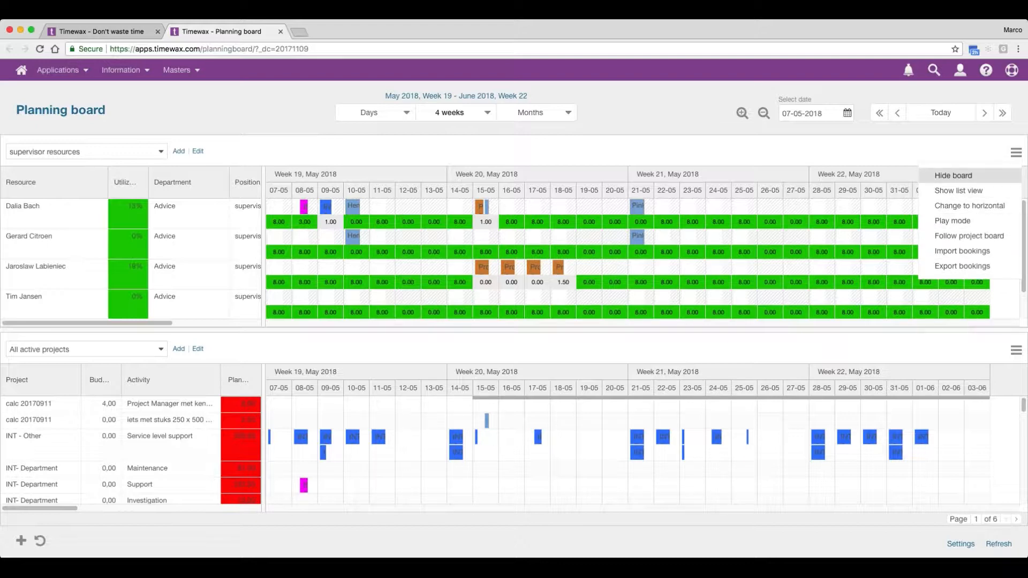
pyautogui.click(632, 138)
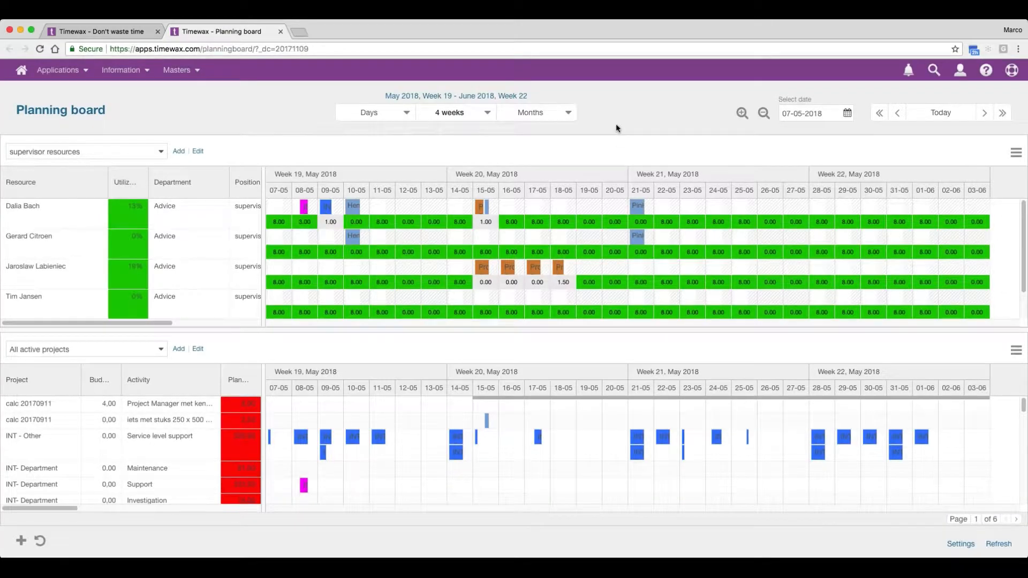
pyautogui.click(1016, 154)
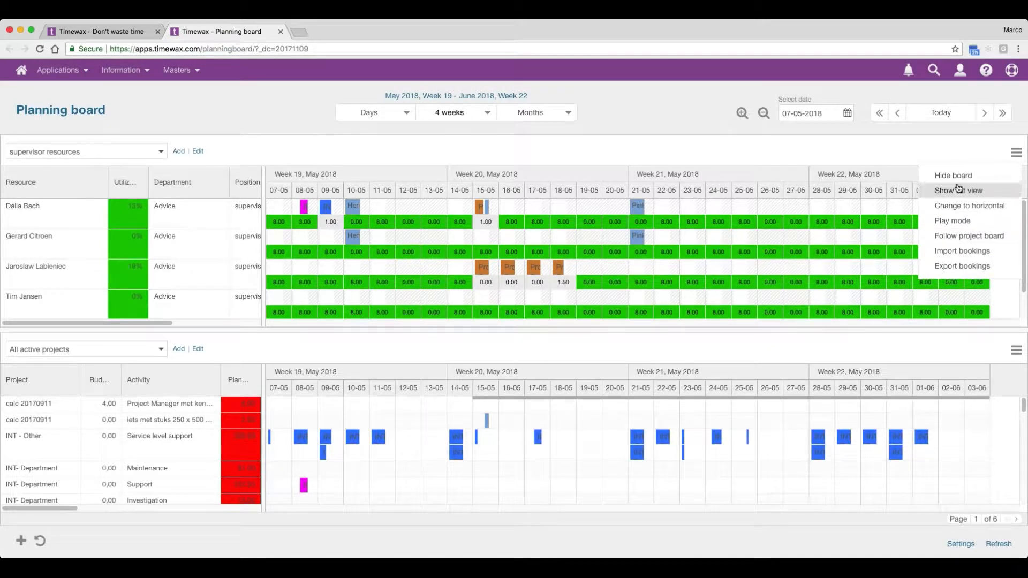
pyautogui.click(1009, 154)
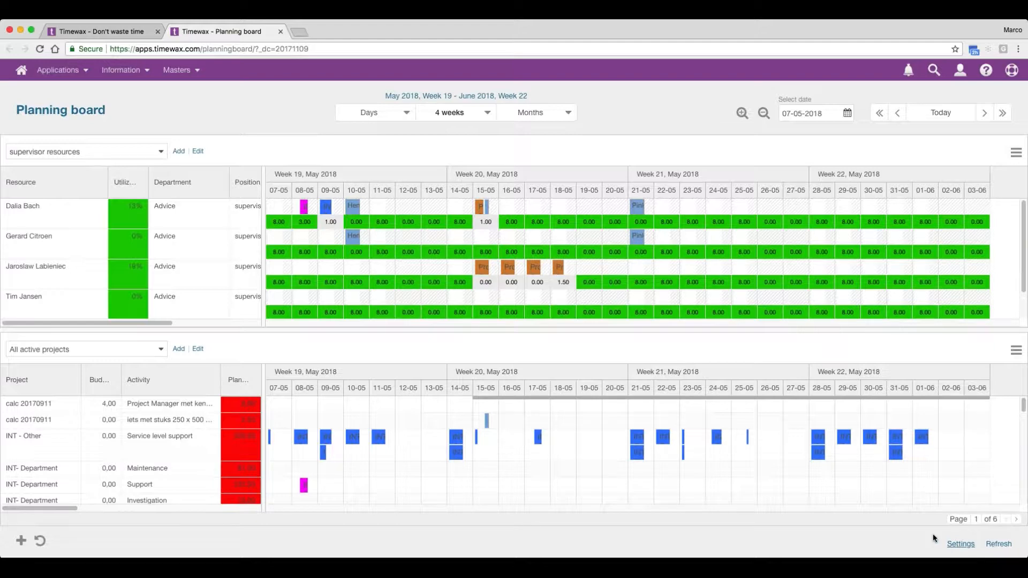
pyautogui.click(961, 545)
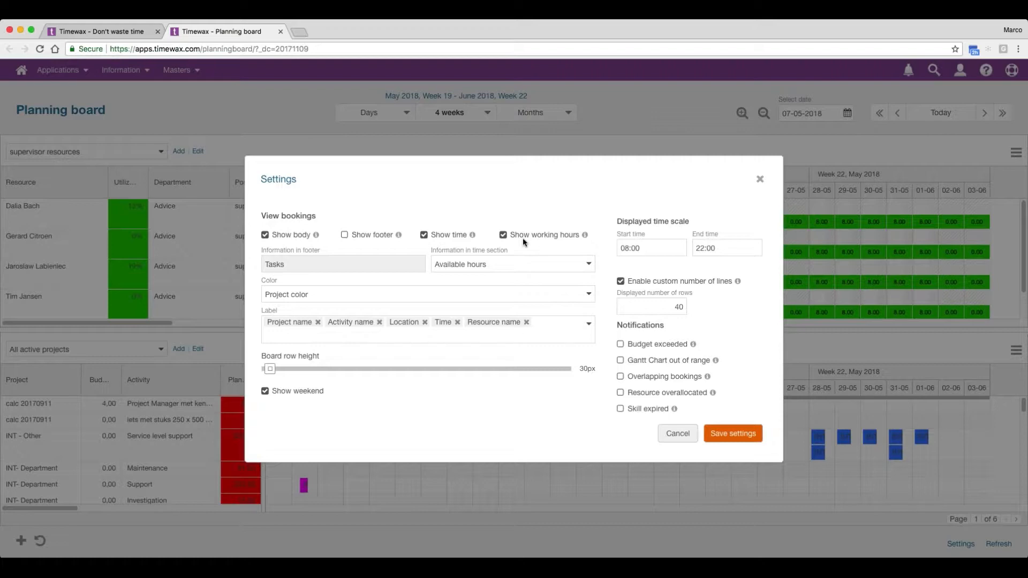
pyautogui.click(316, 296)
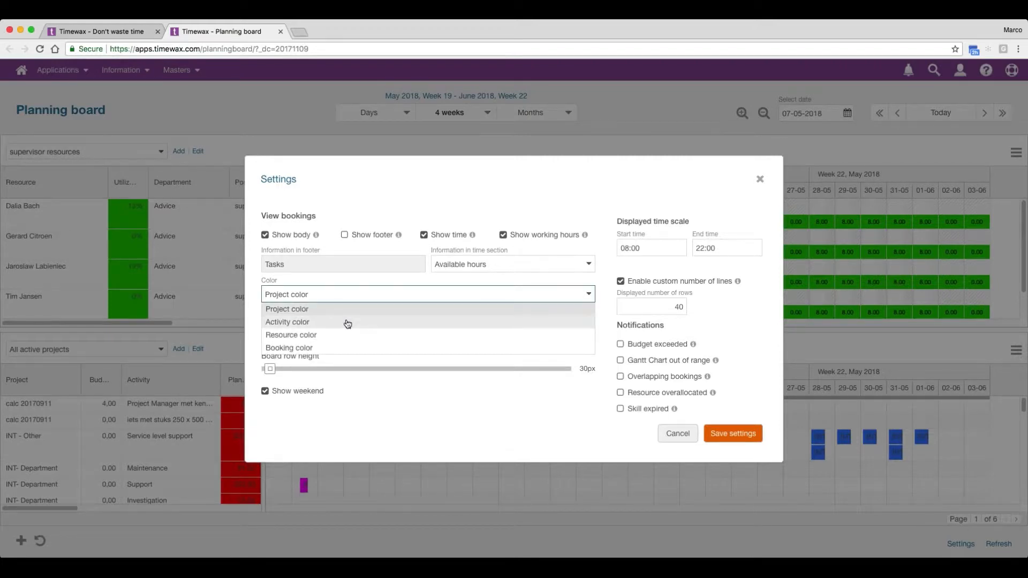
pyautogui.click(380, 418)
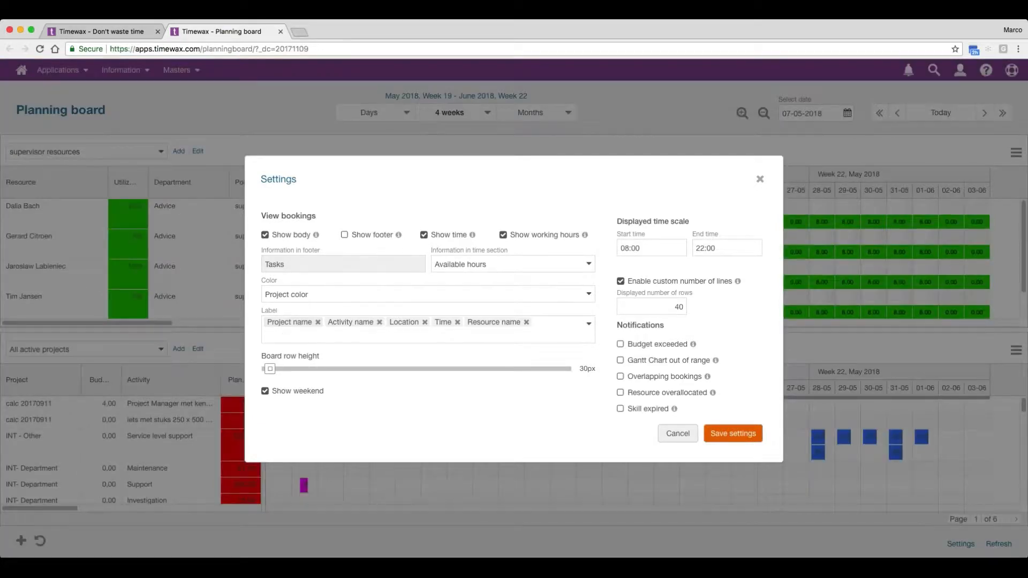
pyautogui.click(759, 179)
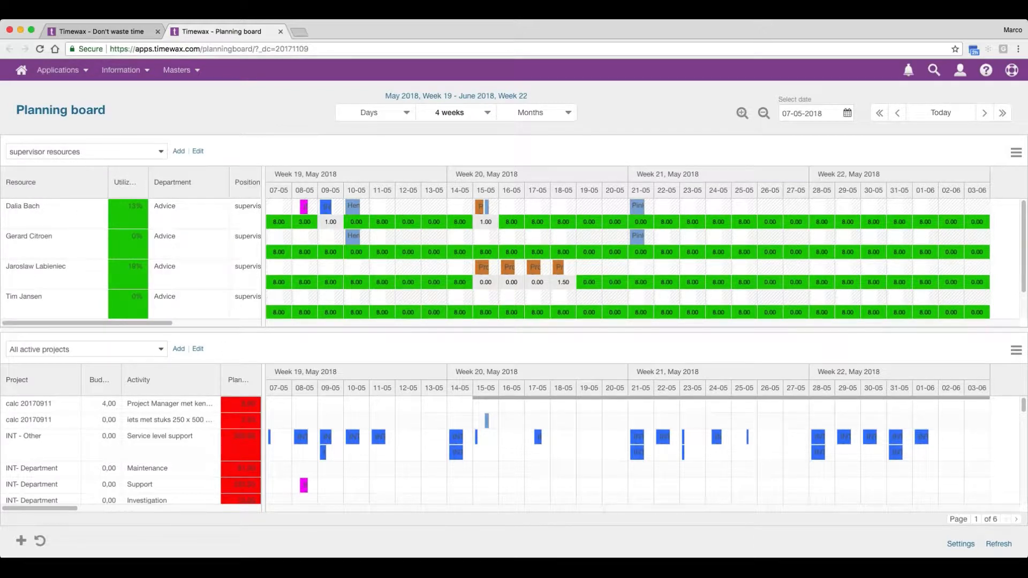
pyautogui.moveTo(80, 151); pyautogui.dragTo(8, 150)
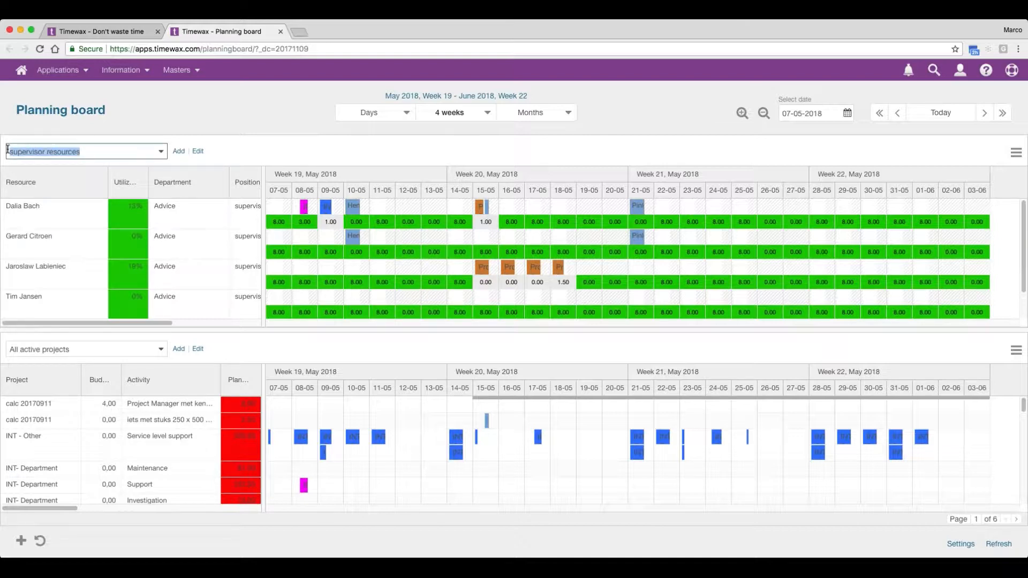
pyautogui.click(81, 153)
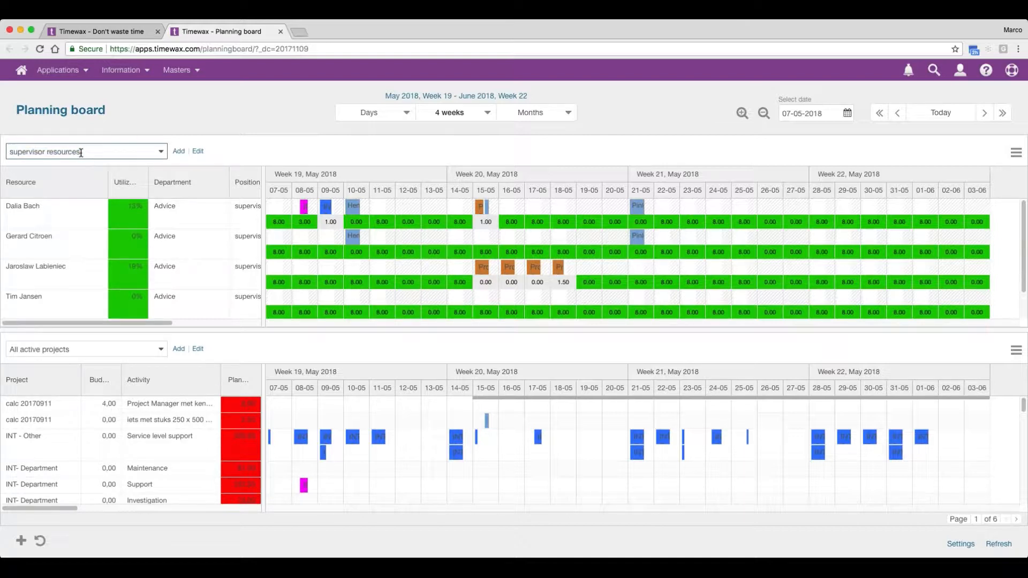
pyautogui.moveTo(83, 348); pyautogui.dragTo(15, 349)
pyautogui.click(69, 349)
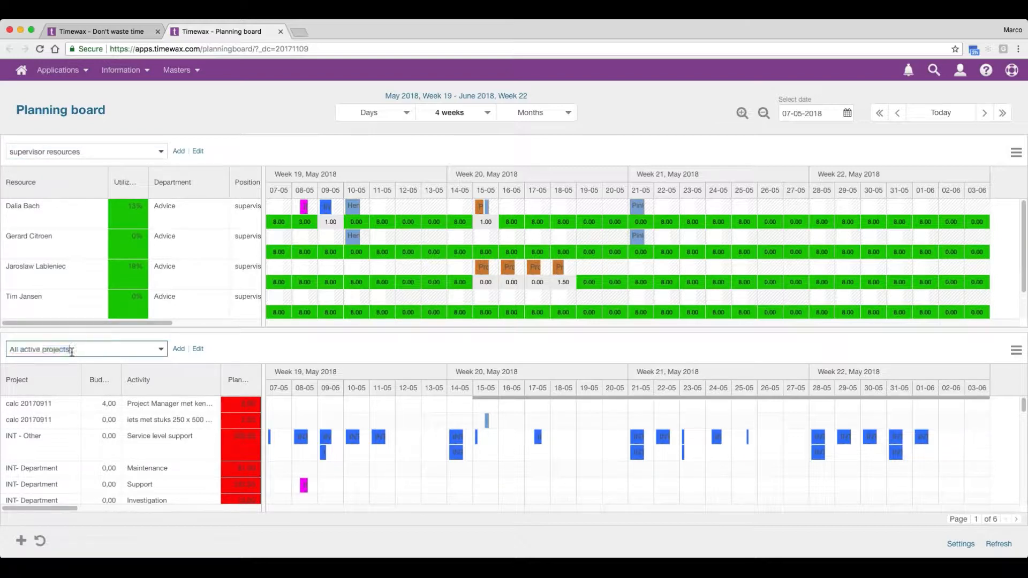
# Step: Start a booking on 10 May 2018 for the first listed resource on the Project Manager activity of project calc 20170911
pyautogui.click(22, 210)
pyautogui.moveTo(23, 211); pyautogui.dragTo(353, 403)
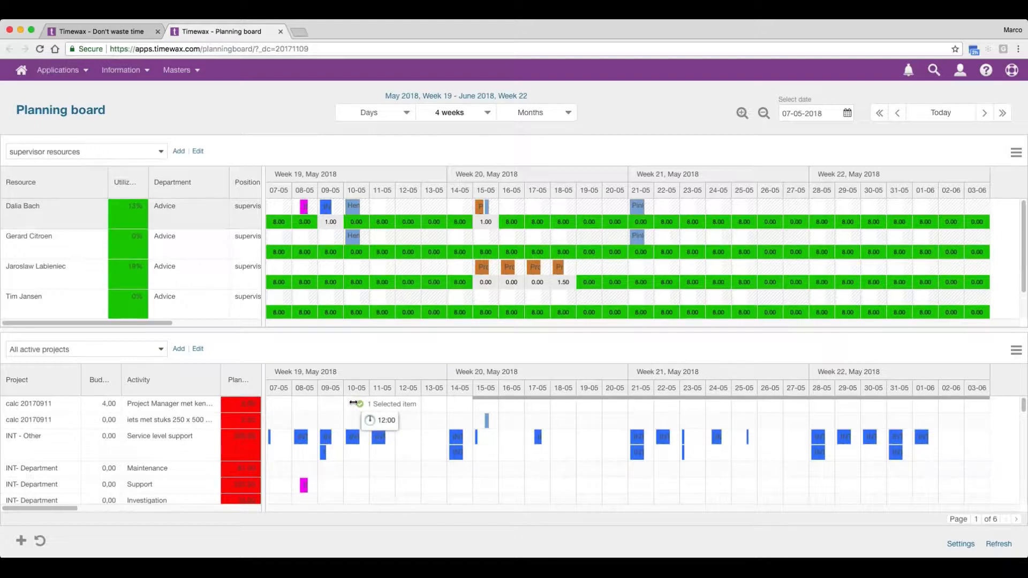
pyautogui.moveTo(353, 403); pyautogui.dragTo(347, 403)
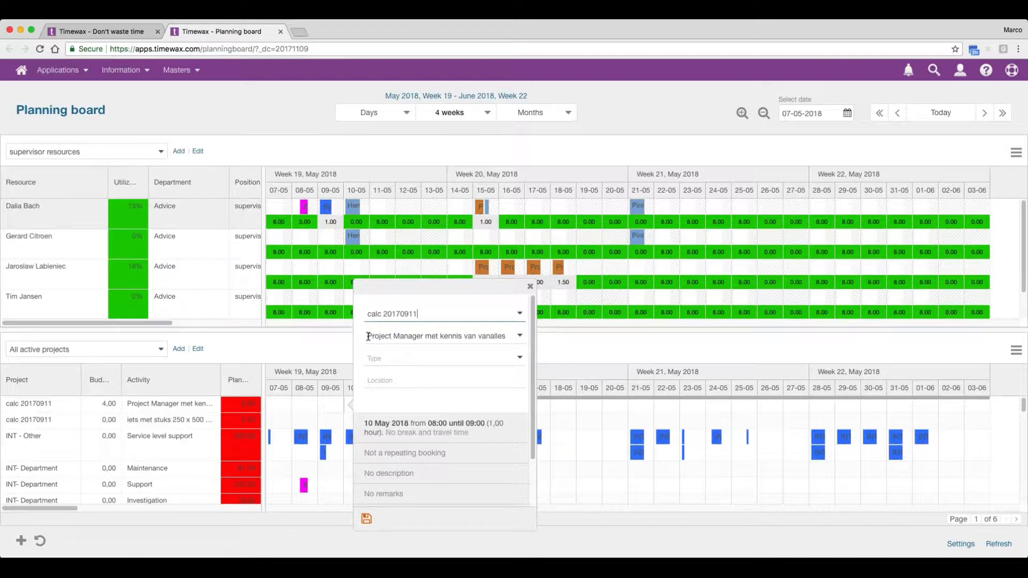
pyautogui.click(522, 359)
pyautogui.click(523, 360)
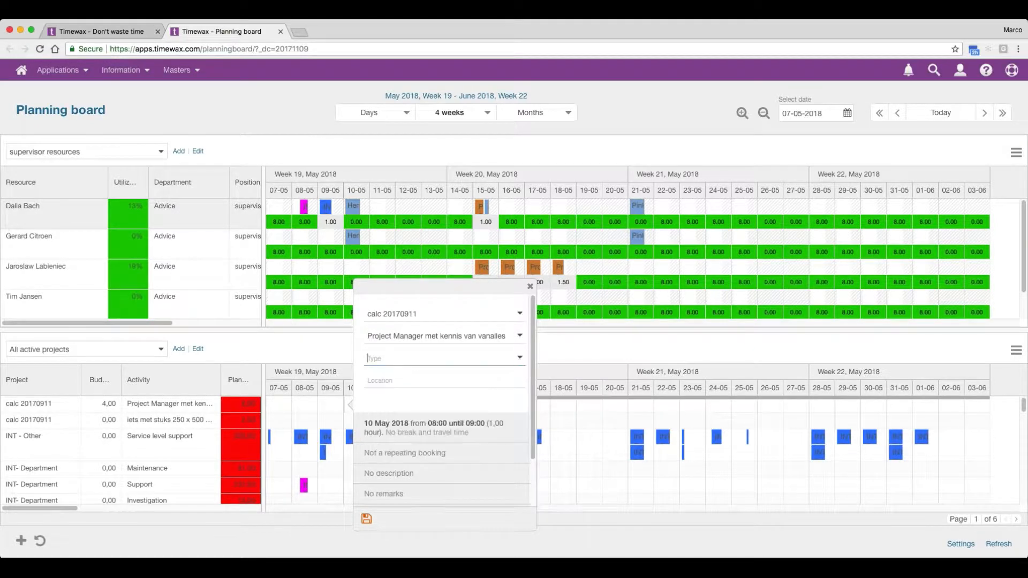
# Step: Set the new booking's end time to 14:00 in its date and time details
pyautogui.click(444, 426)
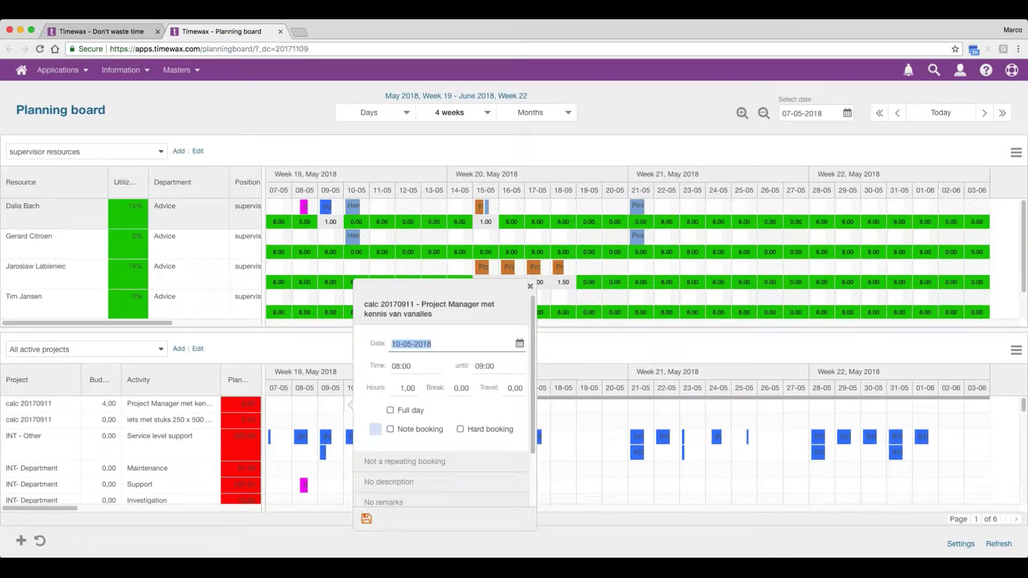
pyautogui.click(483, 366)
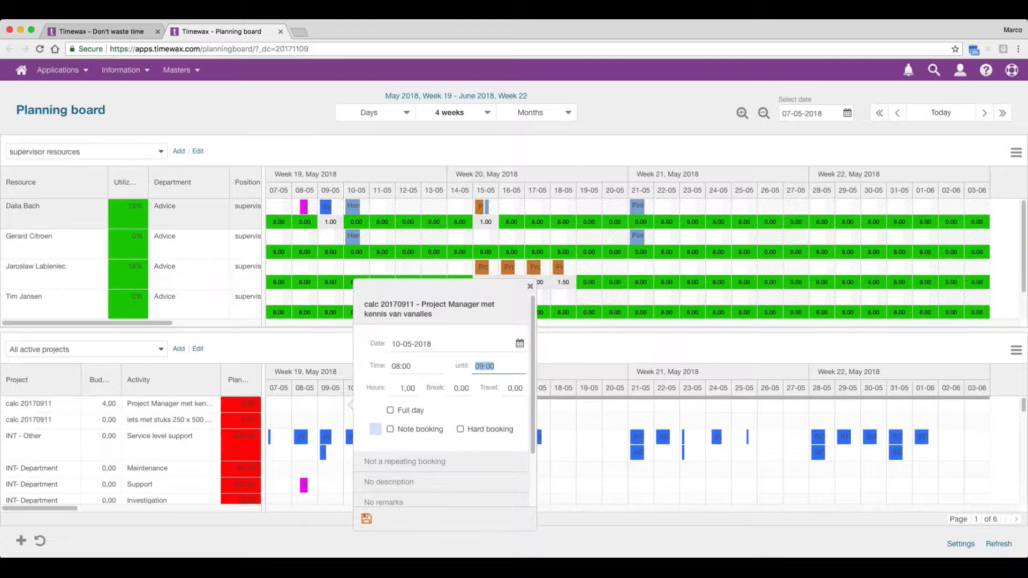
pyautogui.write('14:00')
pyautogui.press('Tab')
pyautogui.scroll(-1, 432, 442)
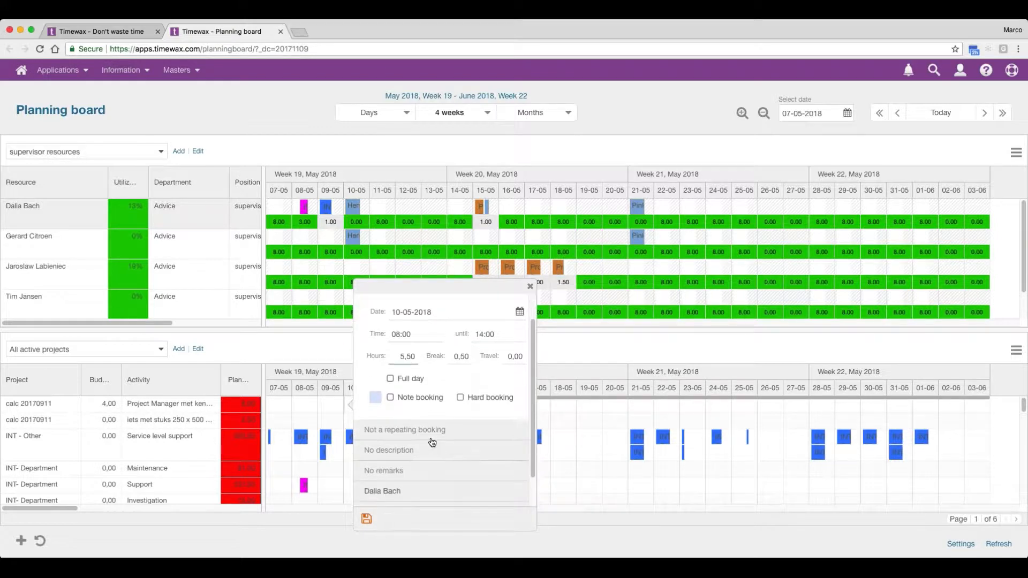
# Step: Save the new 10 May 2018 booking and review its details in the resource board
pyautogui.scroll(-1, 432, 442)
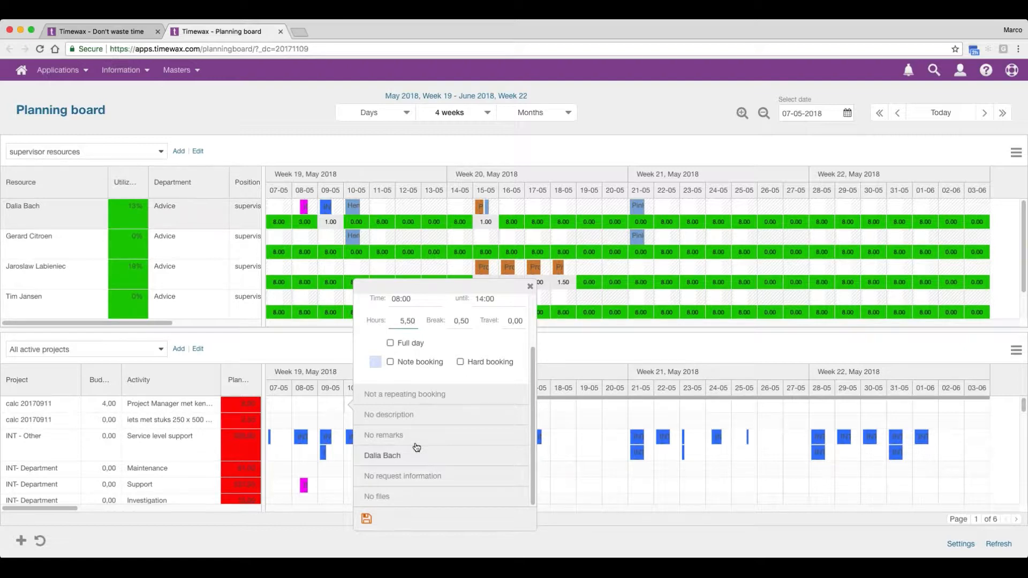
pyautogui.click(366, 518)
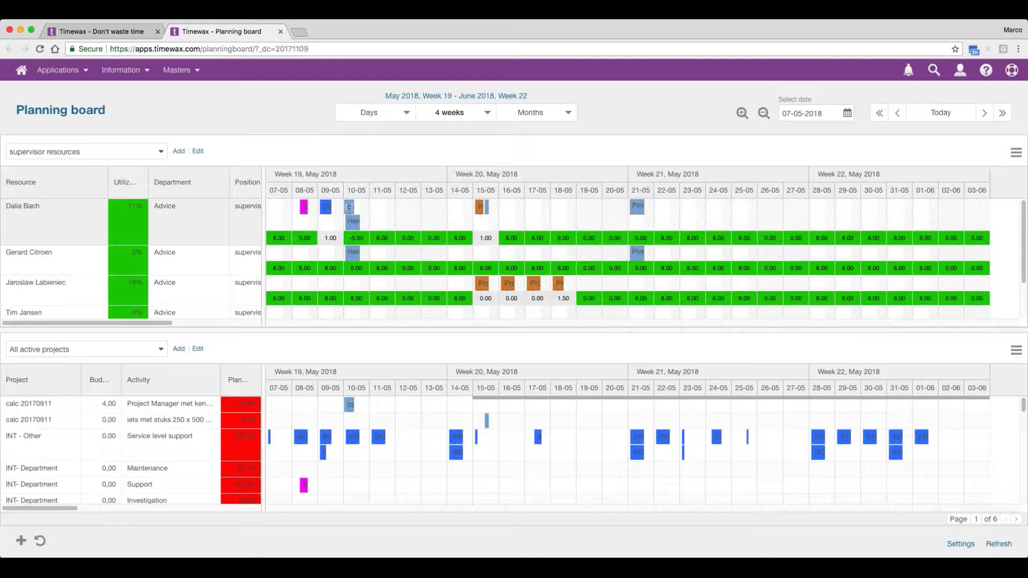
pyautogui.click(348, 206)
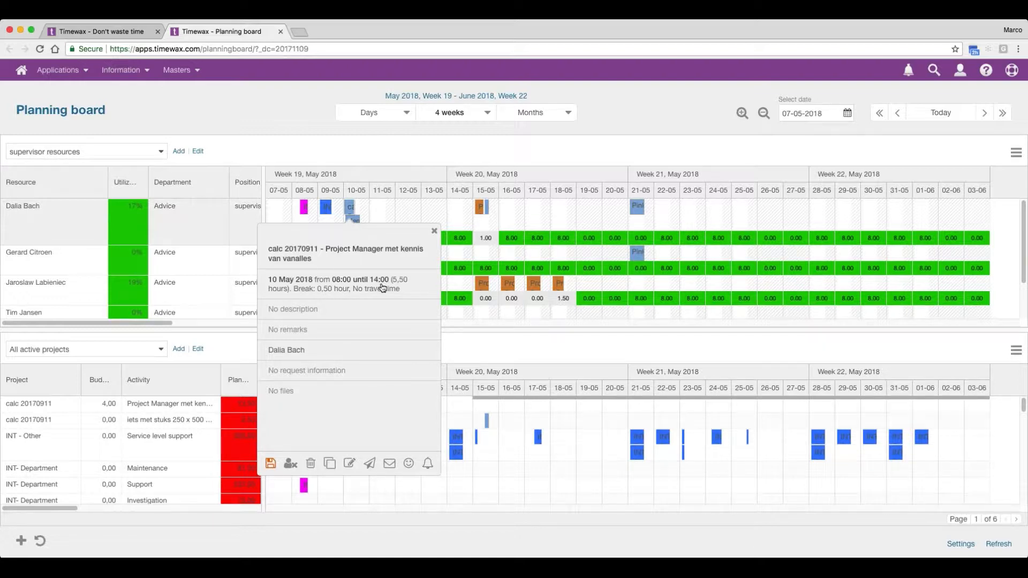
pyautogui.click(436, 231)
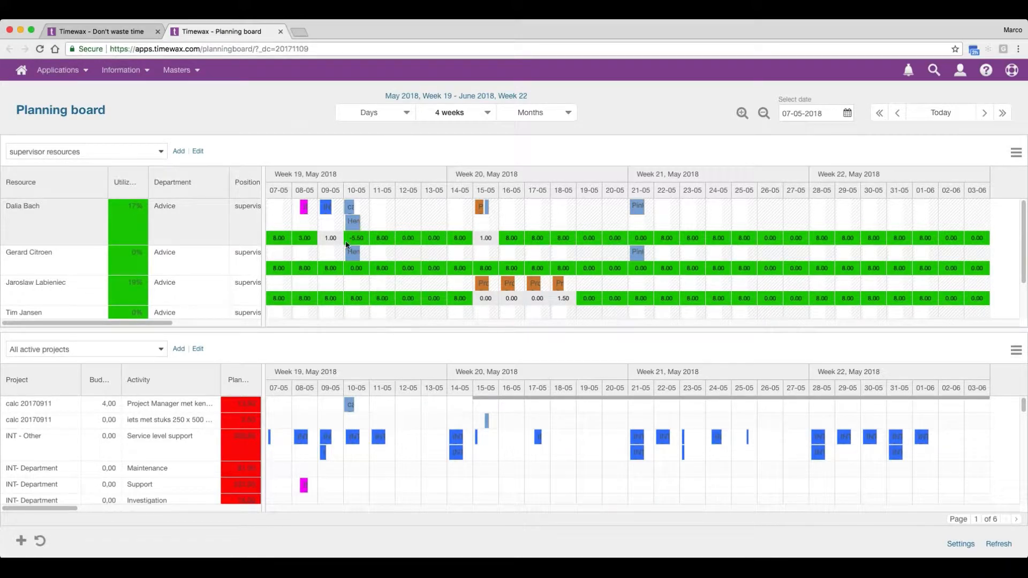
# Step: Change the 10 May calc 20170911 booking to run from 17:00 until 21:00 and save it
pyautogui.click(350, 207)
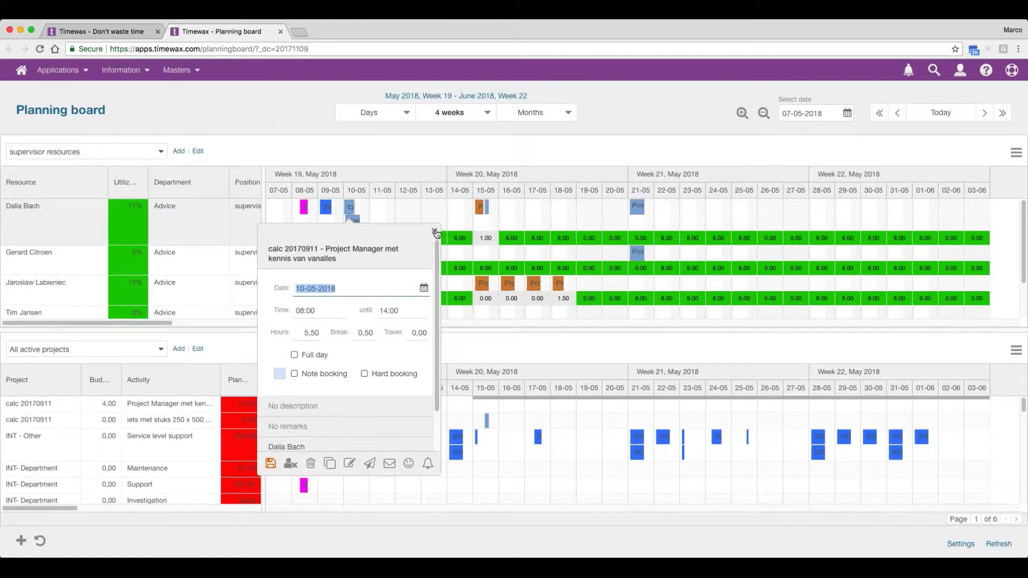
pyautogui.press('Tab')
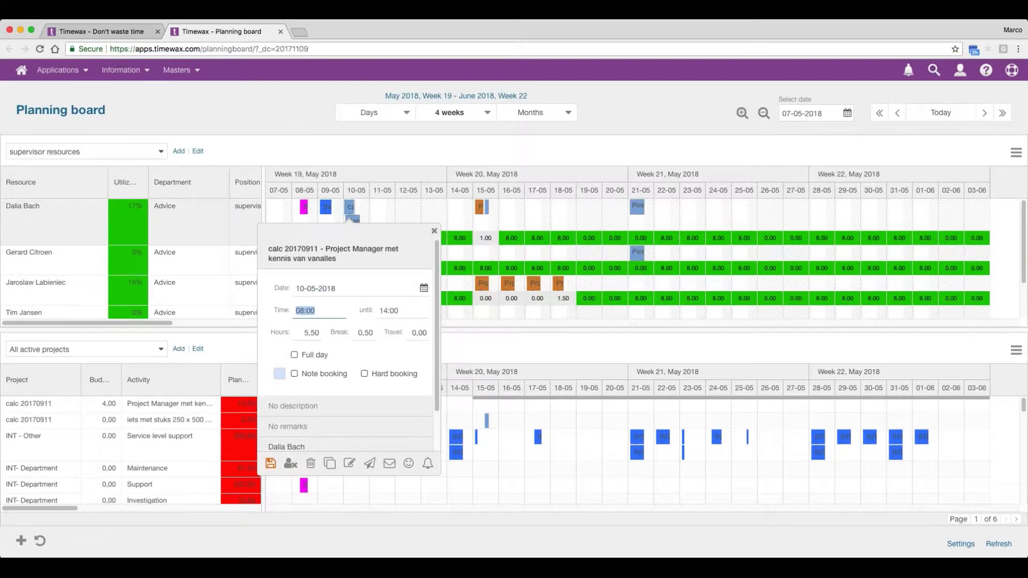
pyautogui.write('17:00')
pyautogui.press('Tab')
pyautogui.write('17:30')
pyautogui.press('BackSpace')
pyautogui.press('BackSpace')
pyautogui.press('BackSpace')
pyautogui.press('BackSpace')
pyautogui.press('BackSpace')
pyautogui.write('21:00')
pyautogui.press('Tab')
pyautogui.click(270, 463)
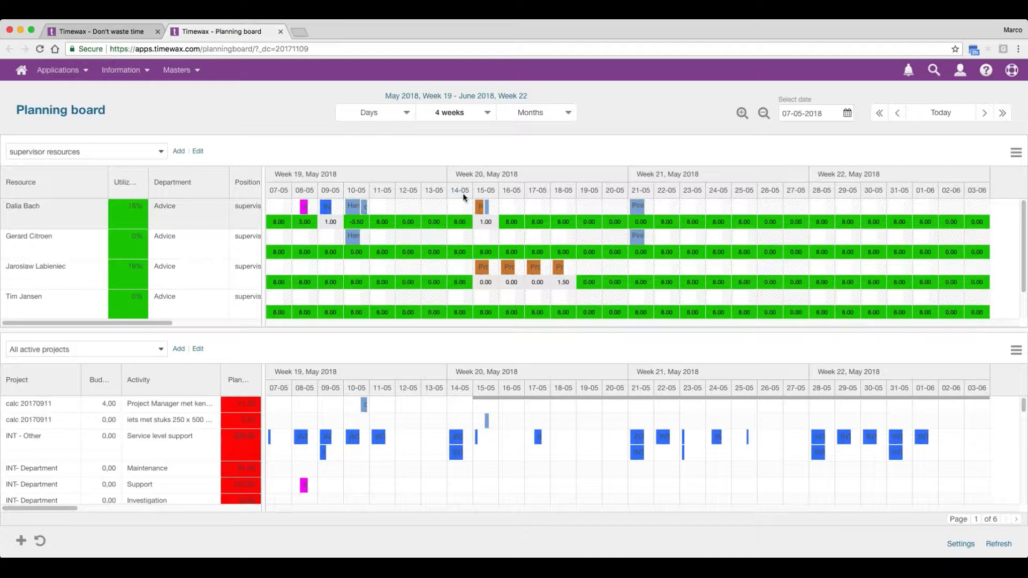
# Step: Move the calc 20170911 booking to the second listed resource on 11 May 2018 and extend it until 17:00
pyautogui.click(742, 113)
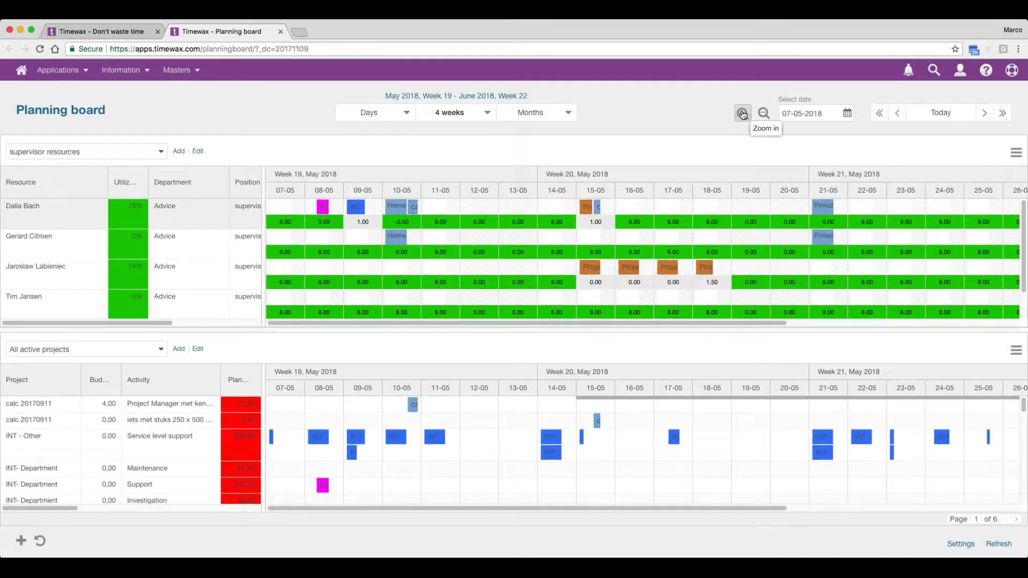
pyautogui.click(743, 113)
pyautogui.click(743, 113)
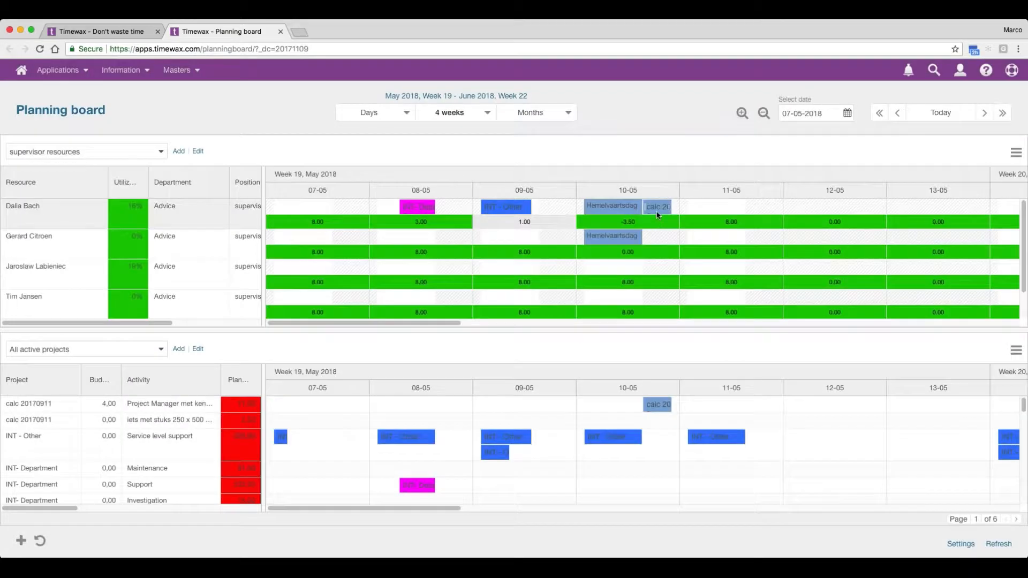
pyautogui.moveTo(657, 209); pyautogui.dragTo(703, 241)
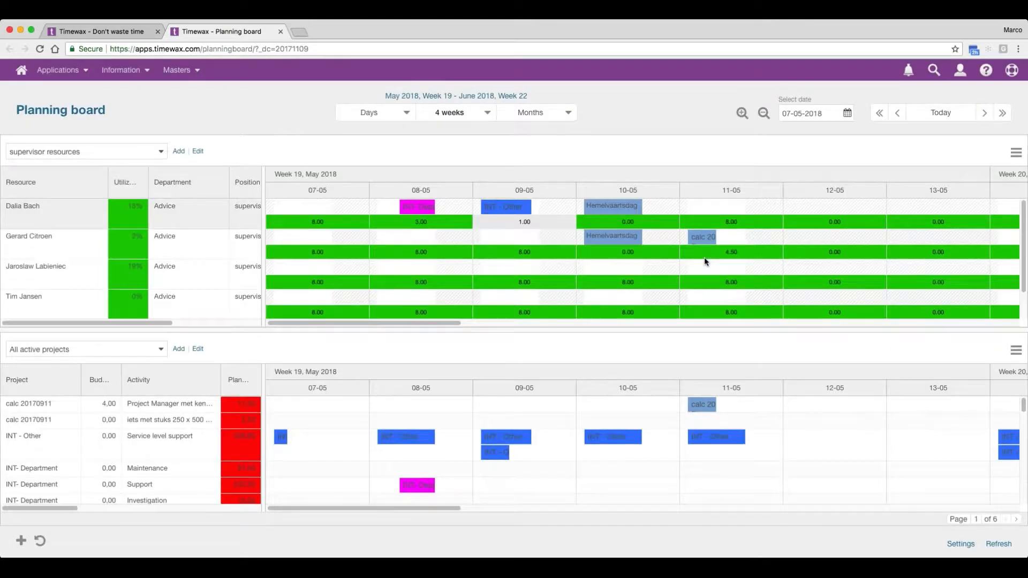
pyautogui.moveTo(709, 240); pyautogui.dragTo(747, 243)
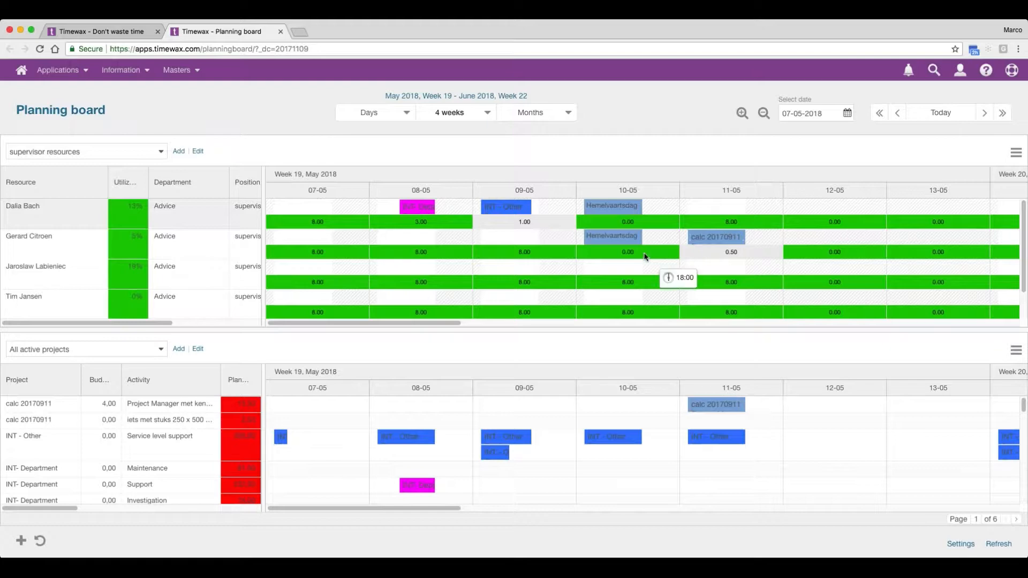
pyautogui.moveTo(502, 216)
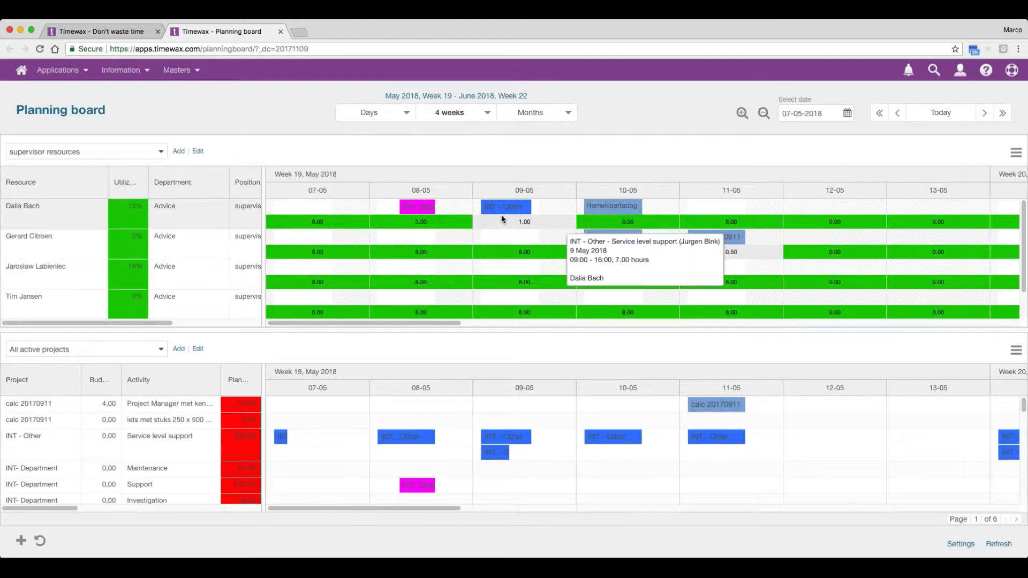
# Step: Add the first resource offered in the selection list to the 11 May calc 20170911 booking and save the booking
pyautogui.click(720, 238)
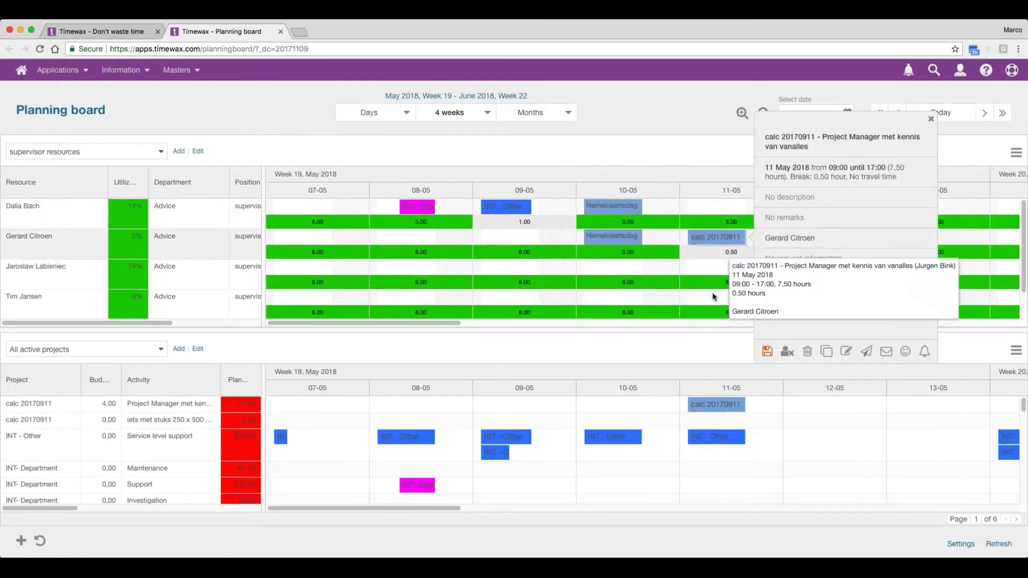
pyautogui.click(701, 236)
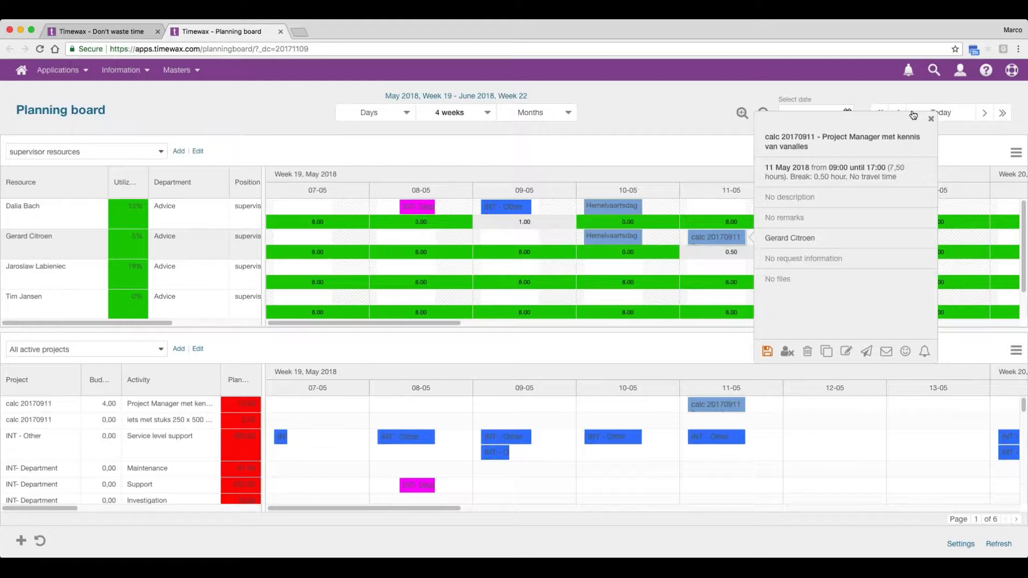
pyautogui.click(864, 140)
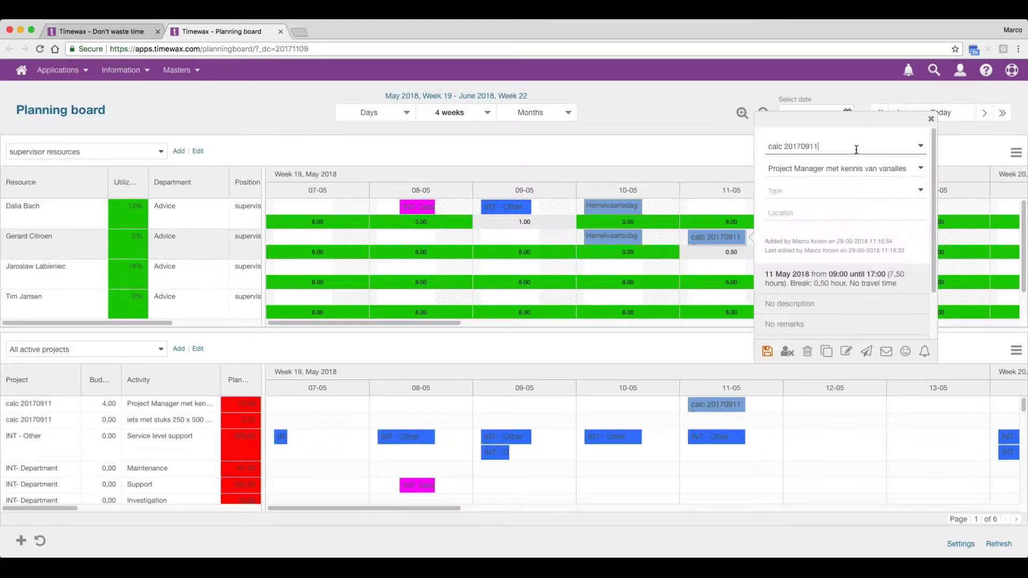
pyautogui.click(807, 284)
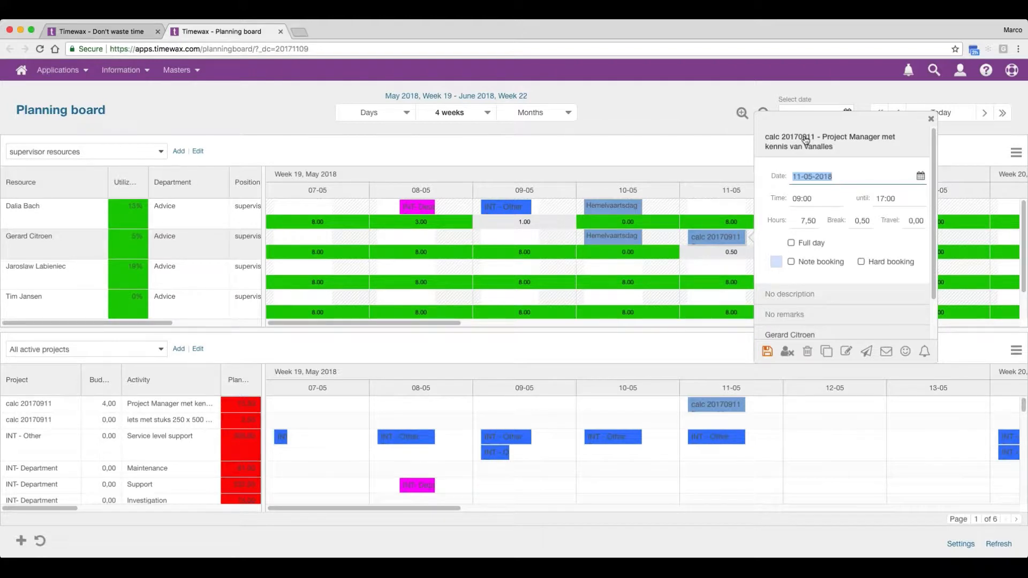
pyautogui.scroll(-2, 811, 294)
pyautogui.click(812, 295)
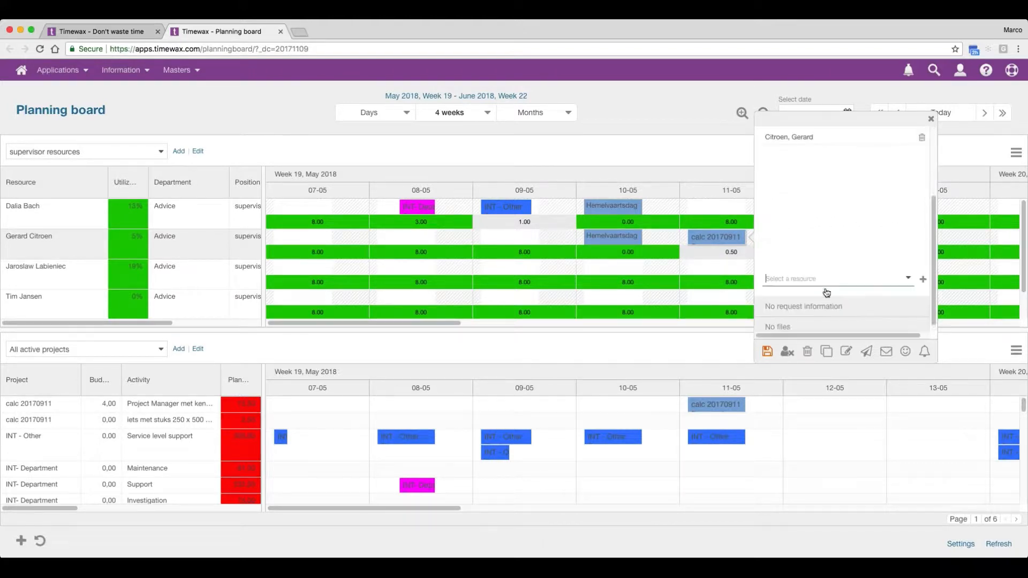
pyautogui.click(902, 275)
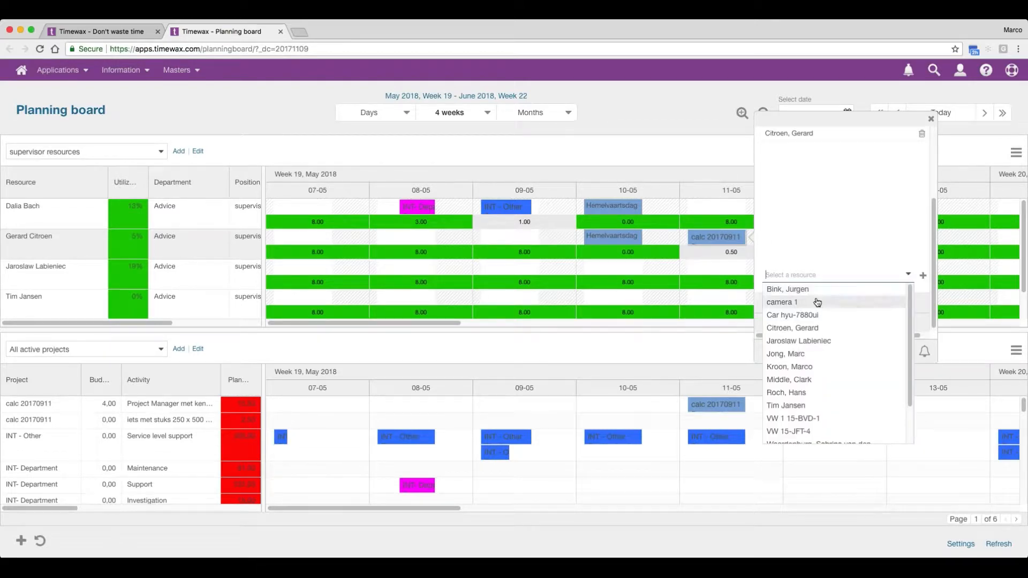
pyautogui.click(809, 290)
pyautogui.click(922, 276)
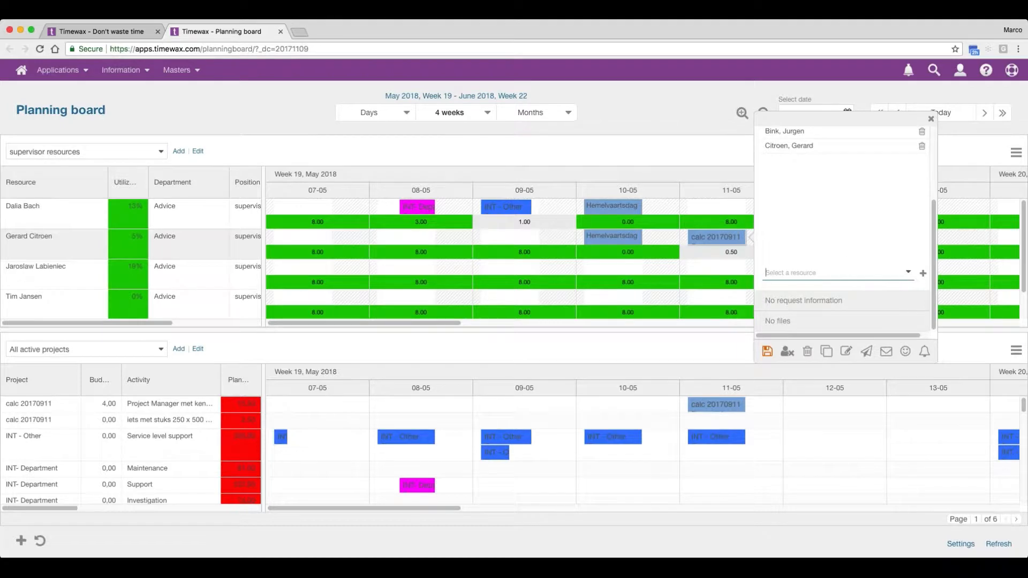
pyautogui.click(791, 323)
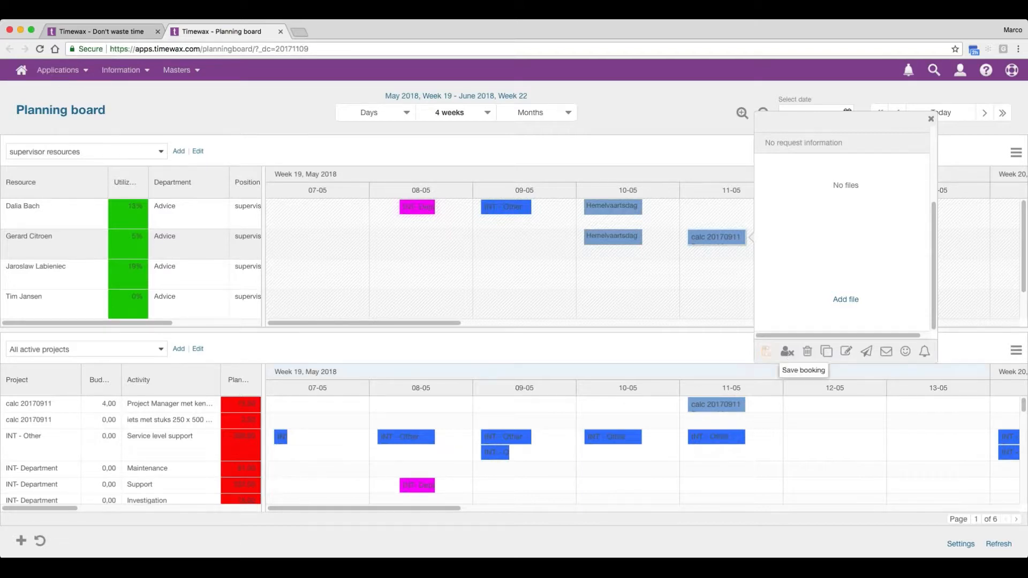
pyautogui.click(767, 352)
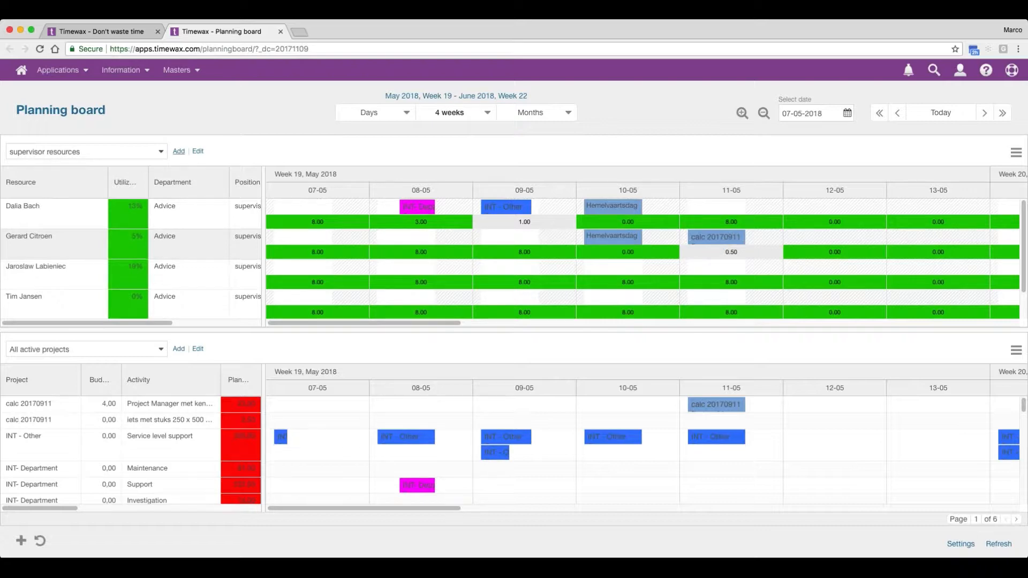
# Step: Switch the resource board to the All active resources view
pyautogui.click(163, 154)
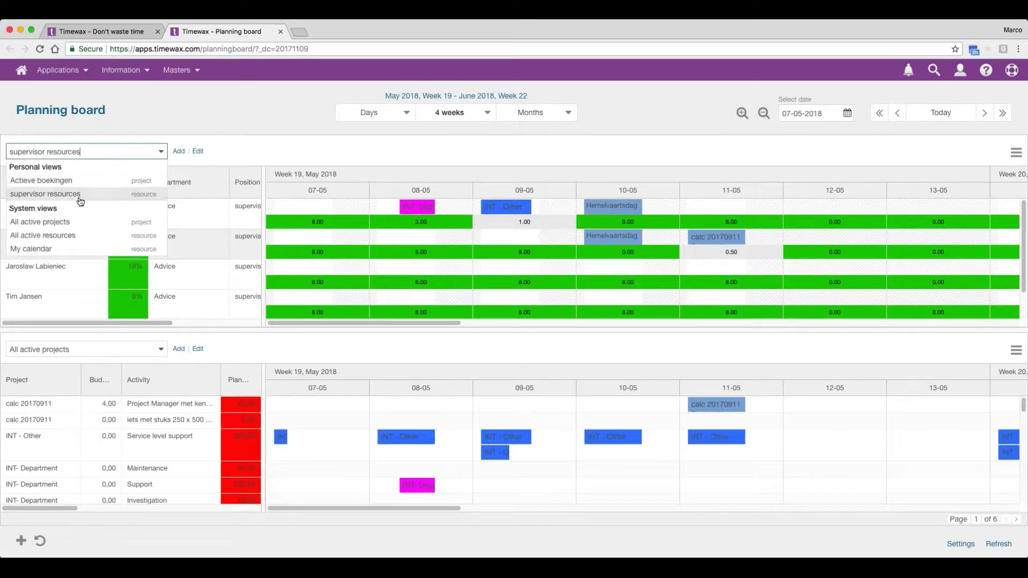
pyautogui.click(67, 237)
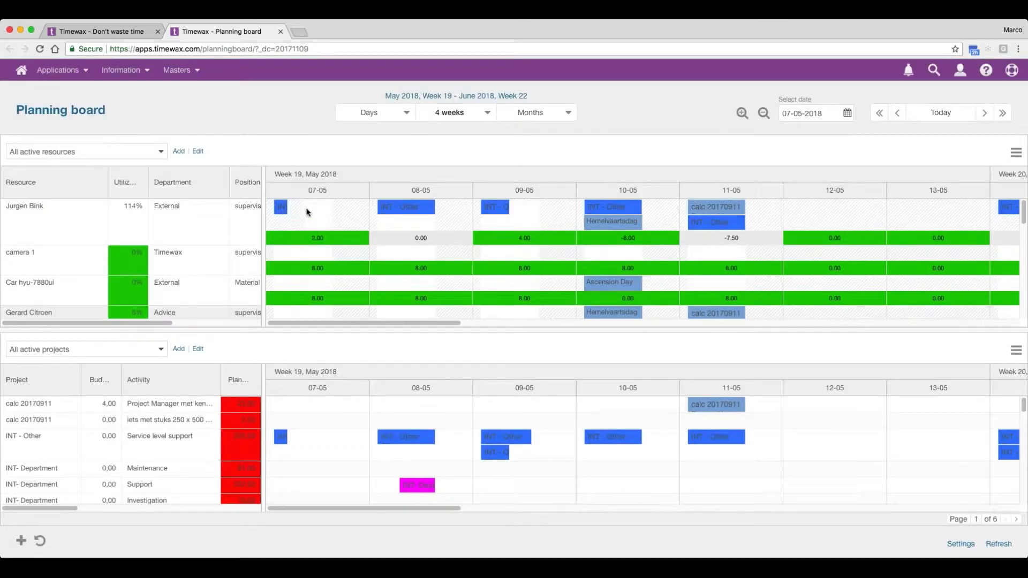
pyautogui.moveTo(305, 221); pyautogui.dragTo(331, 227)
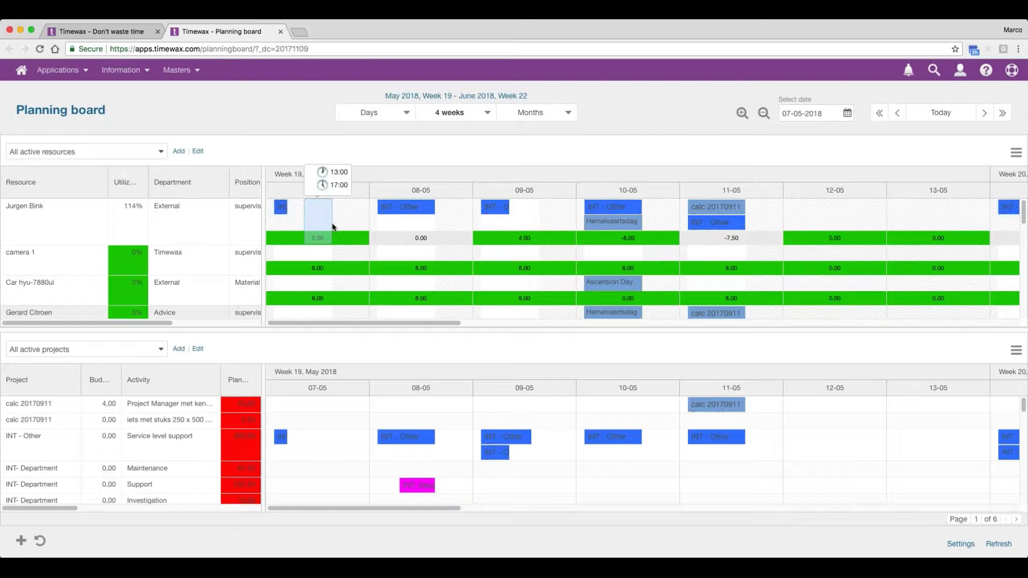
pyautogui.moveTo(332, 224); pyautogui.dragTo(277, 226)
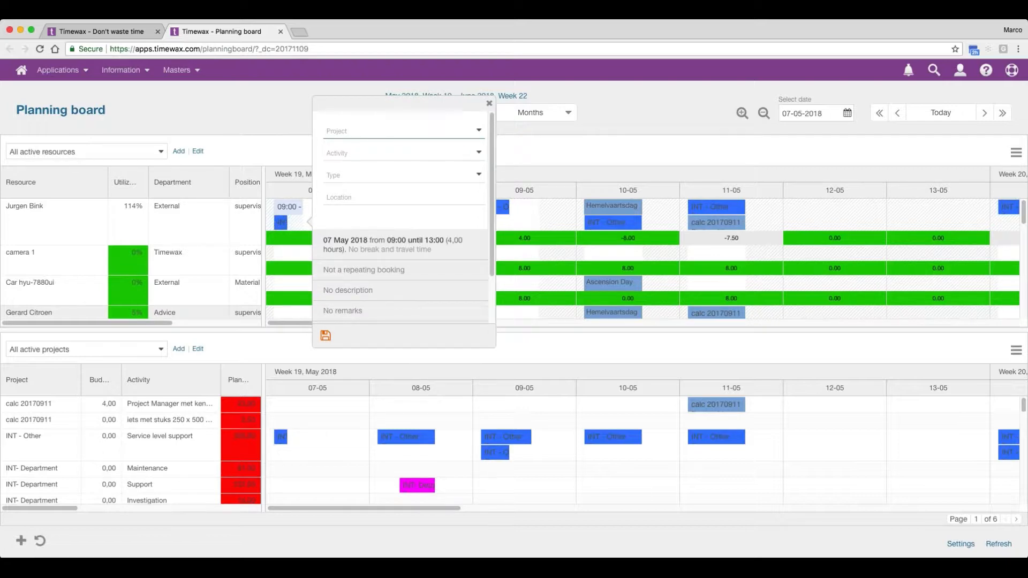
pyautogui.click(489, 103)
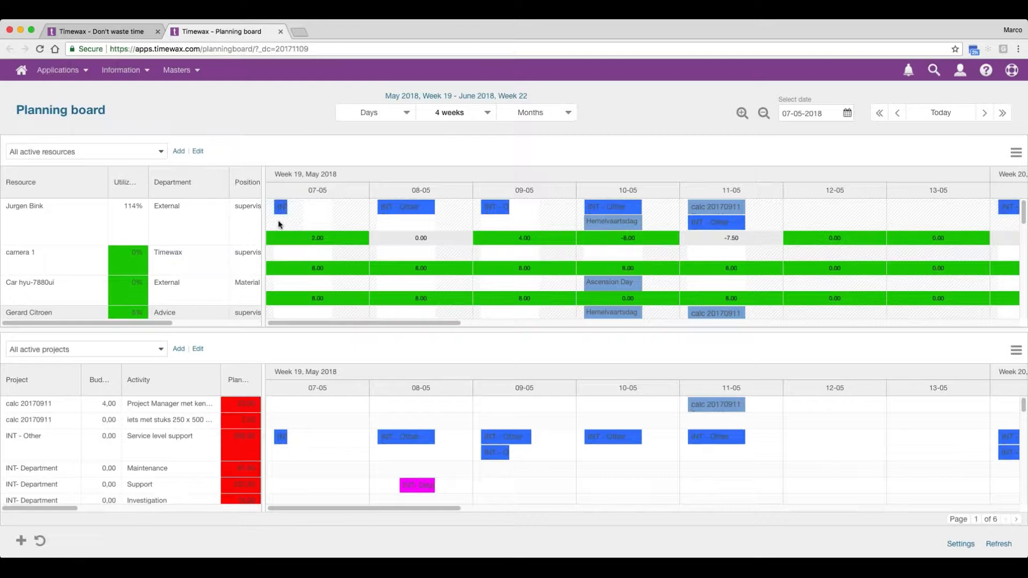
# Step: Examine the bookings and remaining availability of all active resources in week 19 of May 2018
pyautogui.scroll(-2, 279, 224)
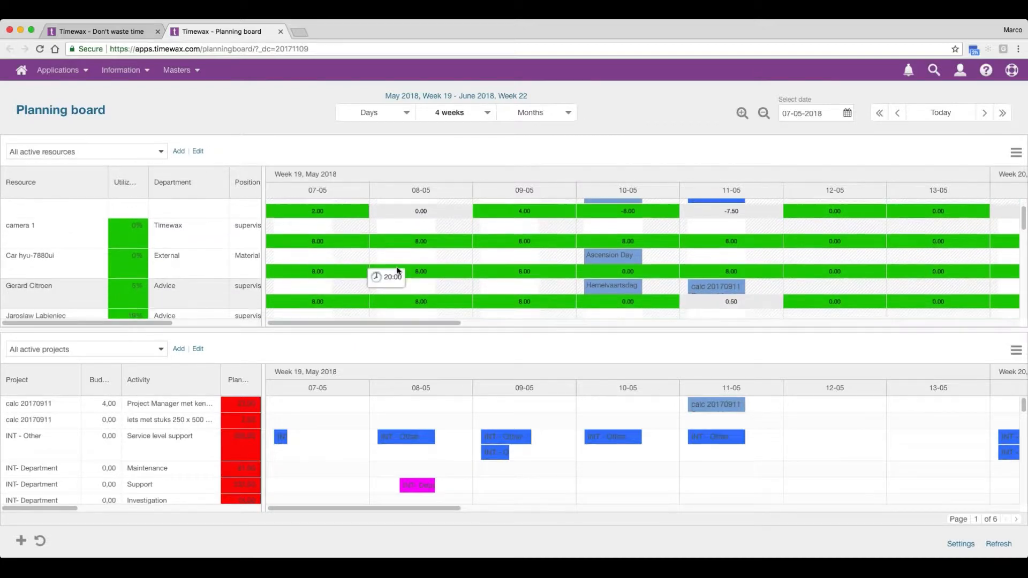
pyautogui.scroll(-3, 407, 276)
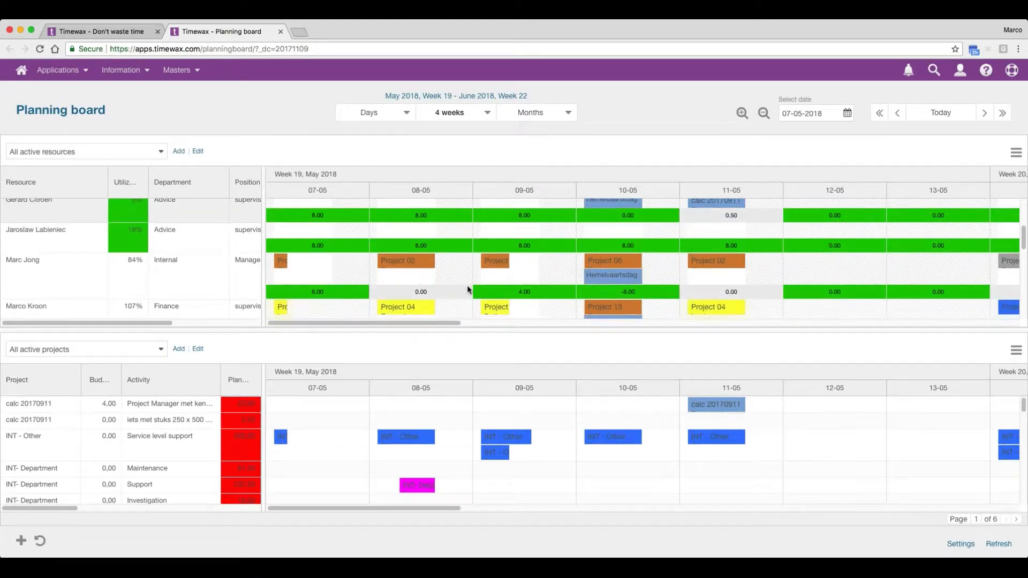
pyautogui.scroll(-2, 461, 262)
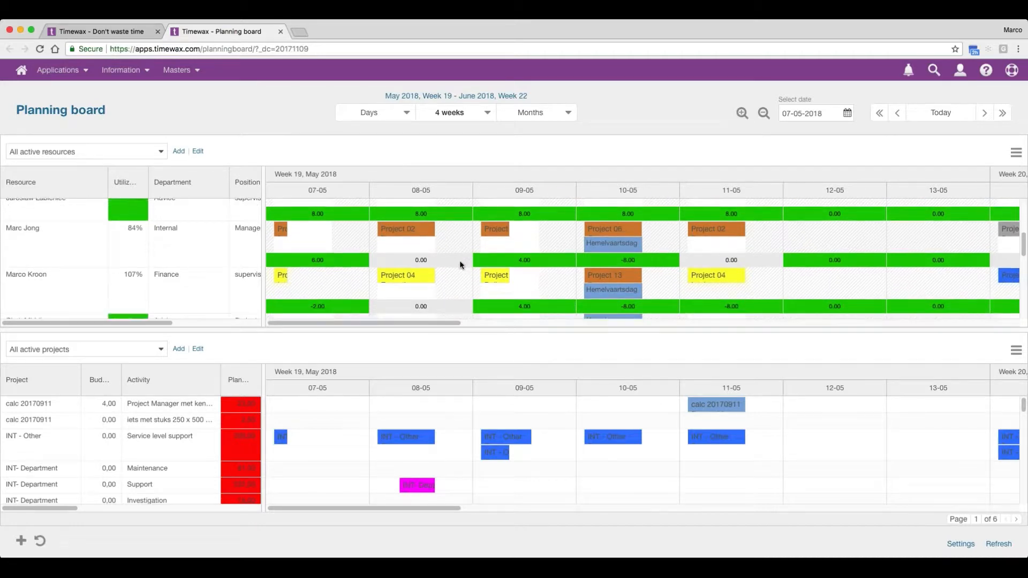
pyautogui.scroll(-1, 459, 260)
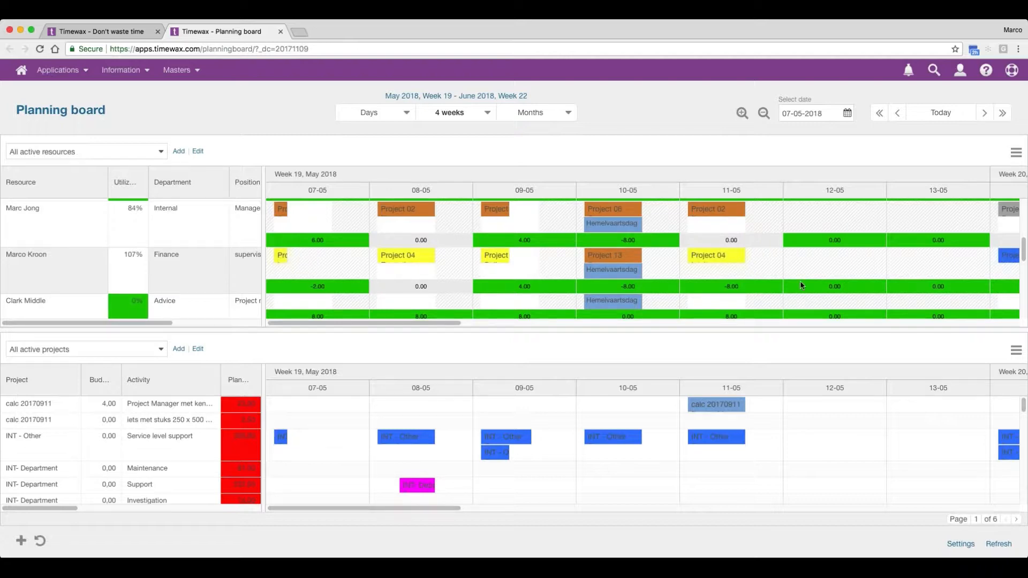
pyautogui.scroll(10, 856, 257)
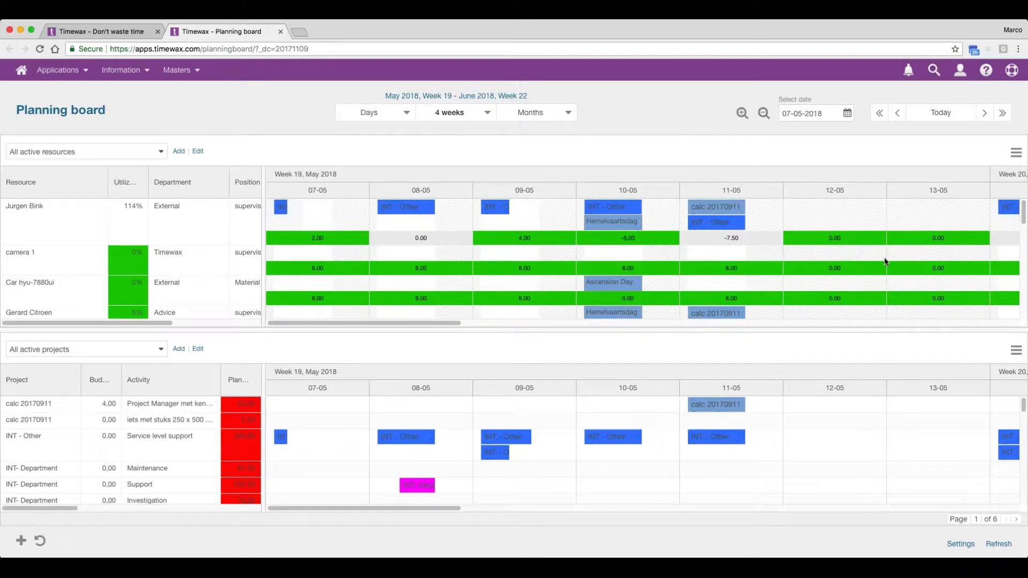
pyautogui.scroll(-1, 860, 241)
pyautogui.scroll(1, 818, 215)
pyautogui.moveTo(423, 235)
pyautogui.scroll(-2, 407, 251)
pyautogui.scroll(2, 410, 252)
# Step: Book the first listed resource on the calc 20170911 Project Manager activity on 9 May 2018 from 15:00 until 17:00
pyautogui.click(22, 212)
pyautogui.moveTo(24, 212); pyautogui.dragTo(525, 405)
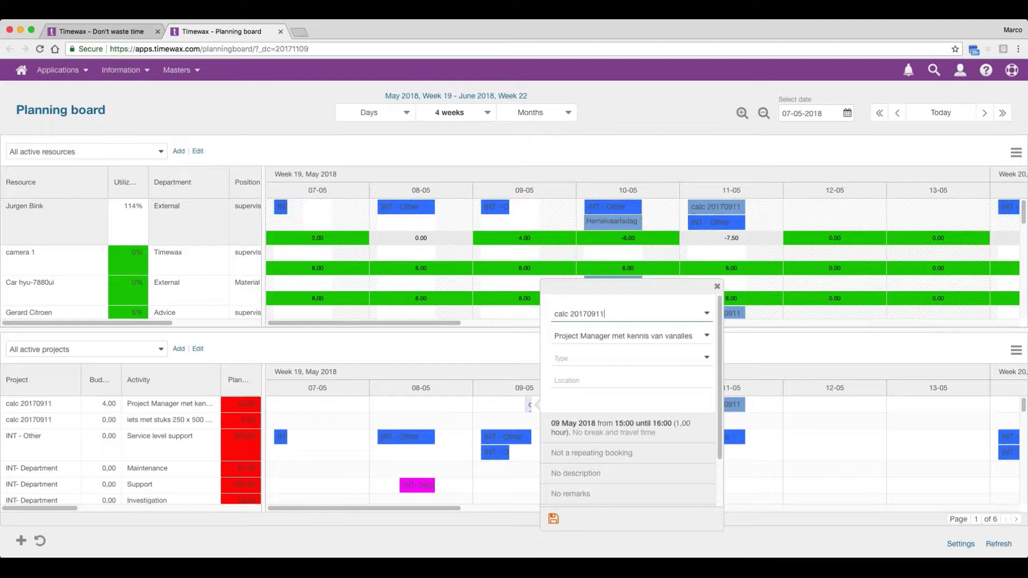
pyautogui.click(632, 433)
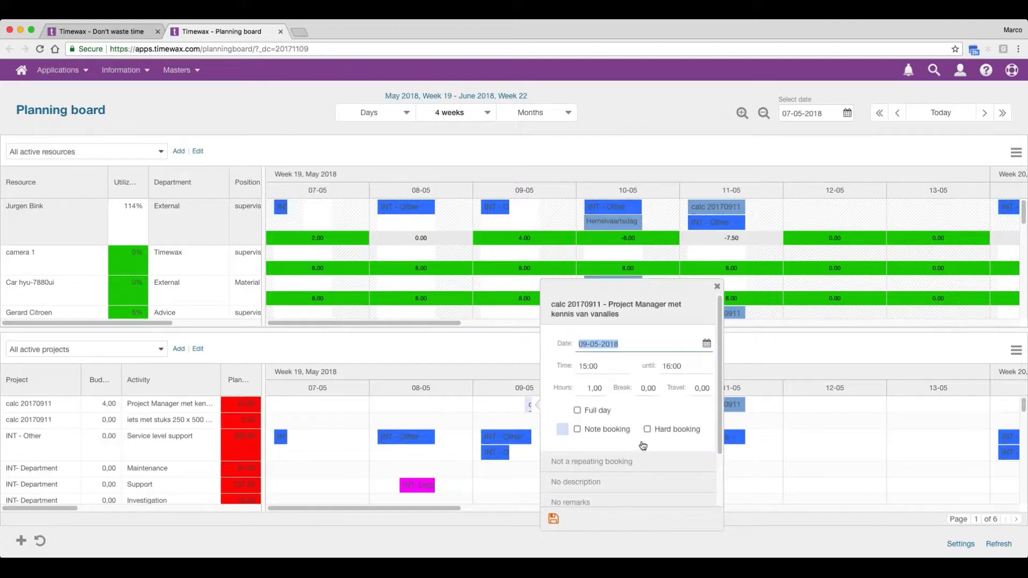
pyautogui.press('Tab')
pyautogui.press('Tab')
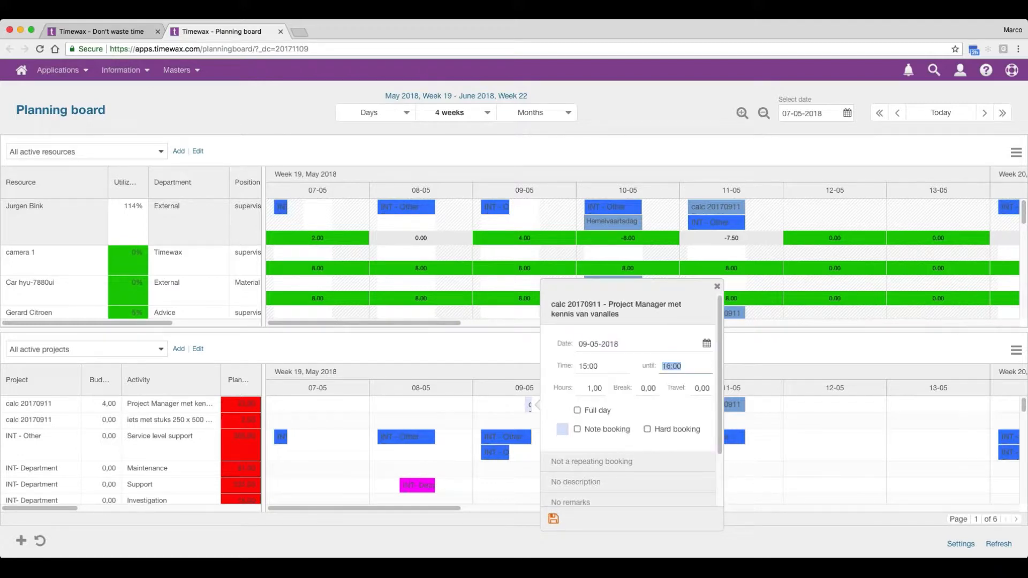
pyautogui.write('17:00')
# Step: Open the file attachment section of the new calc 20170911 booking and save the booking
pyautogui.scroll(-3, 615, 475)
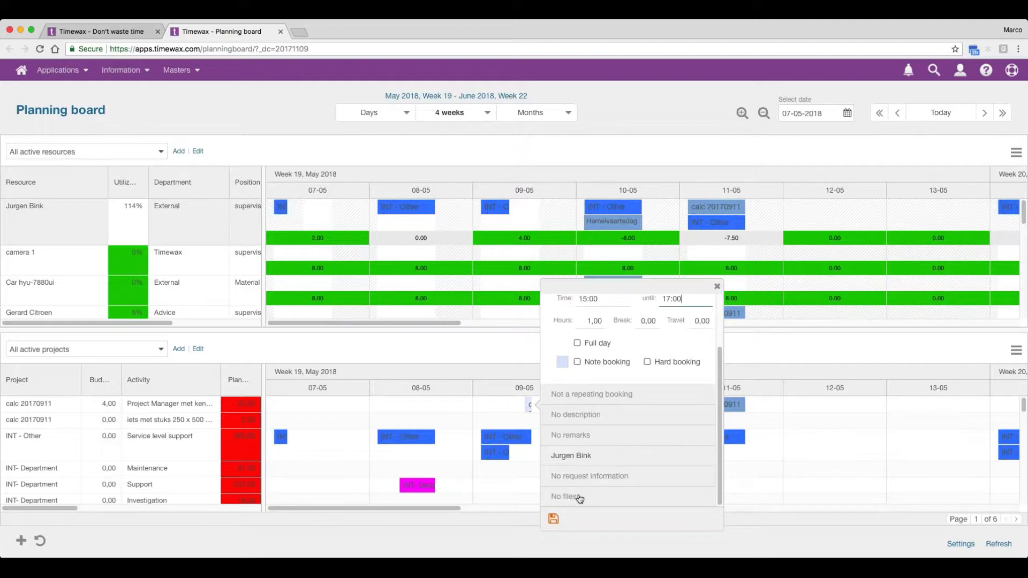
pyautogui.click(579, 498)
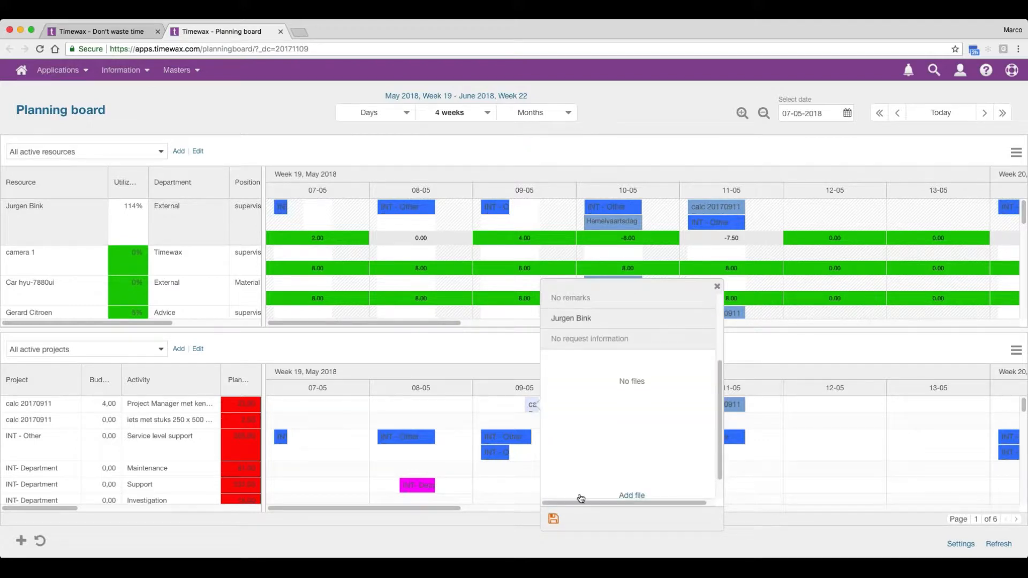
pyautogui.scroll(-1, 601, 445)
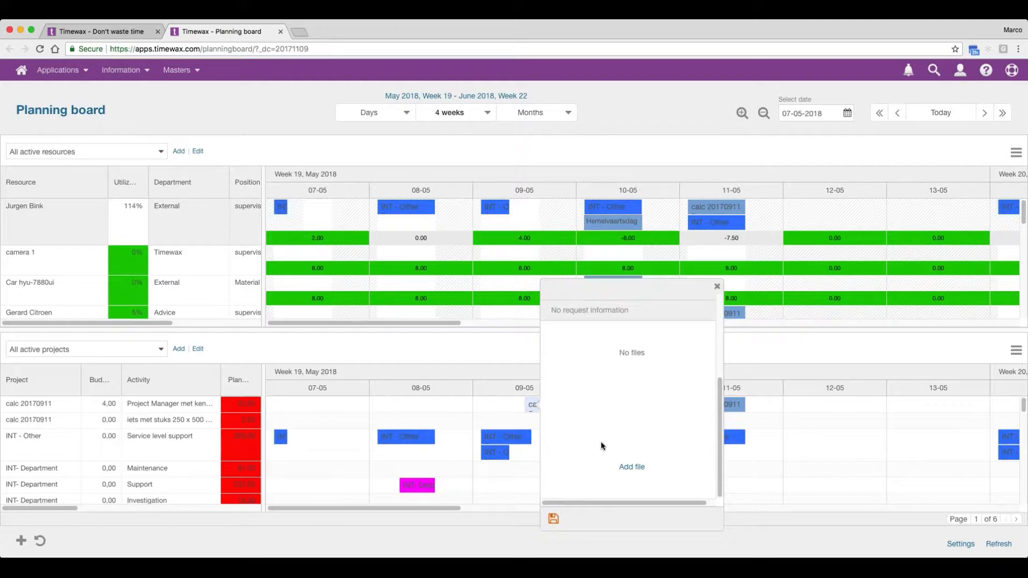
pyautogui.click(624, 468)
pyautogui.click(554, 519)
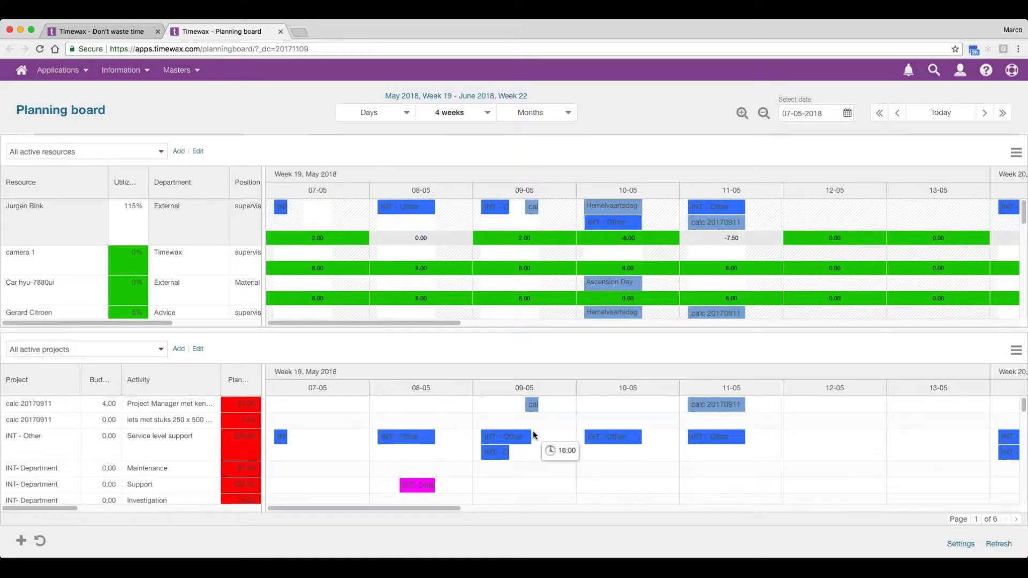
# Step: Examine the multiple-bookings edit options for the 9 May calc 20170911 booking and close them without changes
pyautogui.click(531, 404)
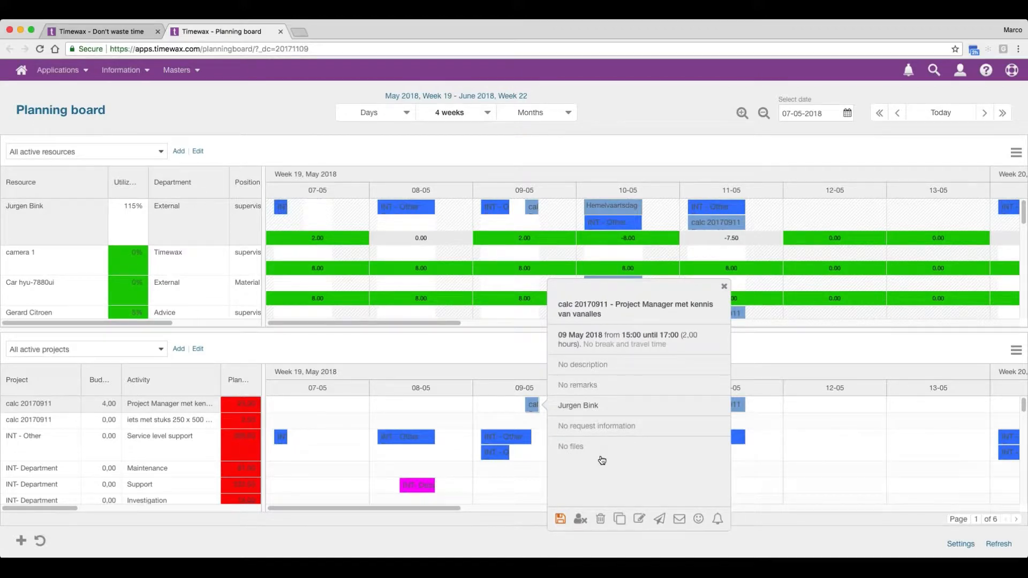
pyautogui.click(639, 522)
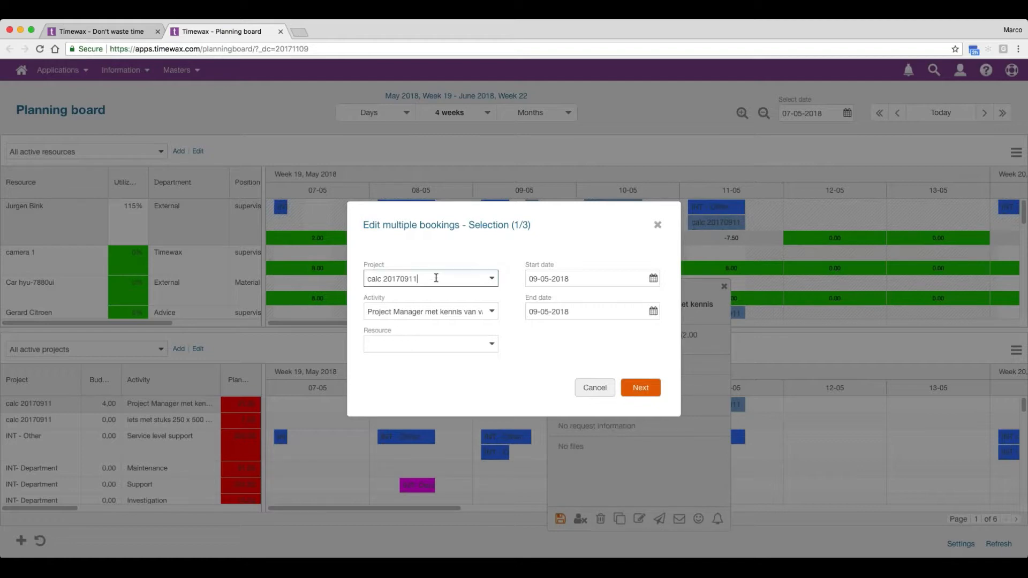
pyautogui.click(429, 309)
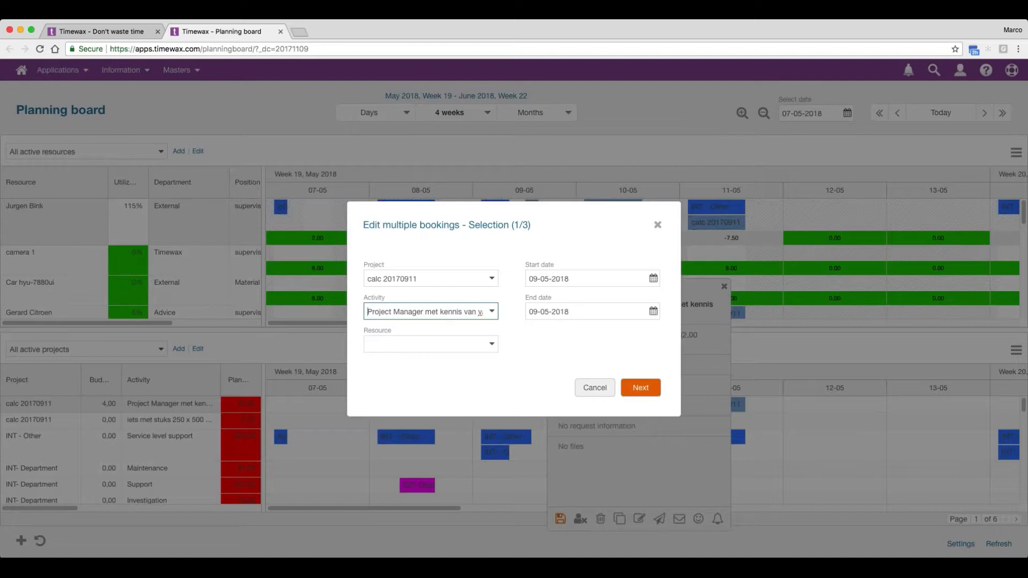
pyautogui.click(657, 225)
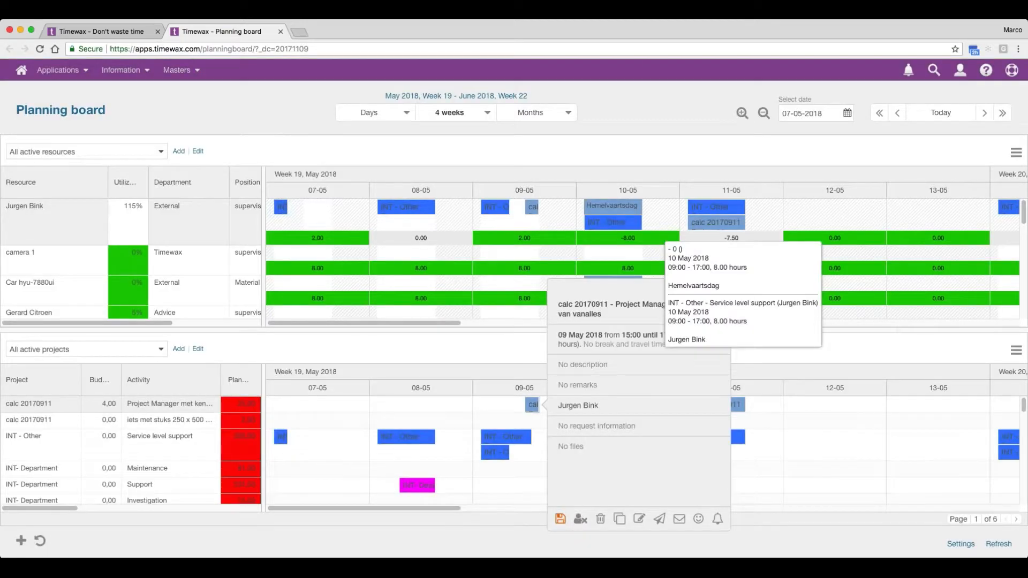
pyautogui.click(723, 286)
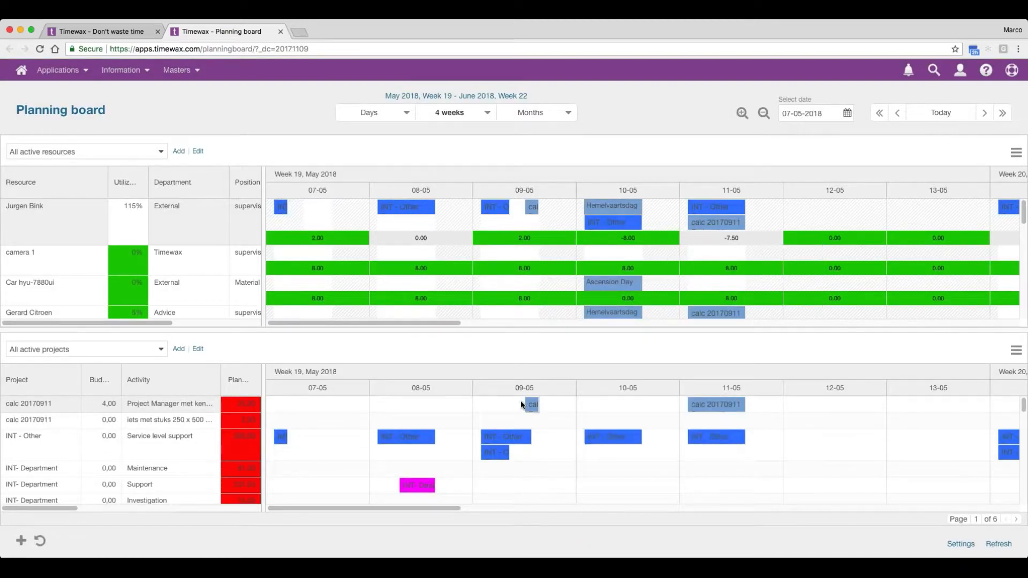
# Step: Open the planning board settings and examine the label and color options for bookings
pyautogui.click(958, 544)
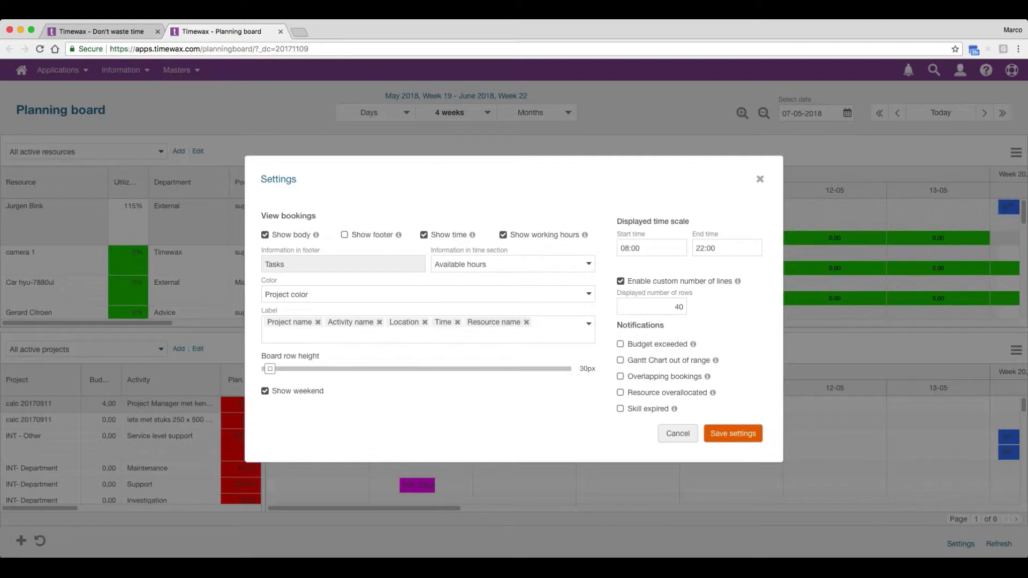
pyautogui.moveTo(435, 168); pyautogui.dragTo(460, 242)
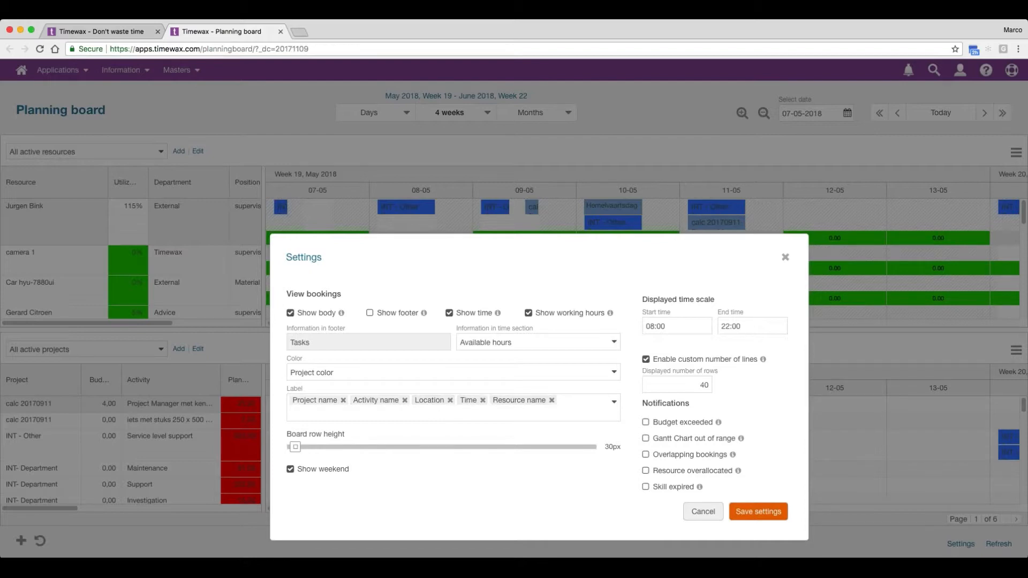
pyautogui.click(514, 413)
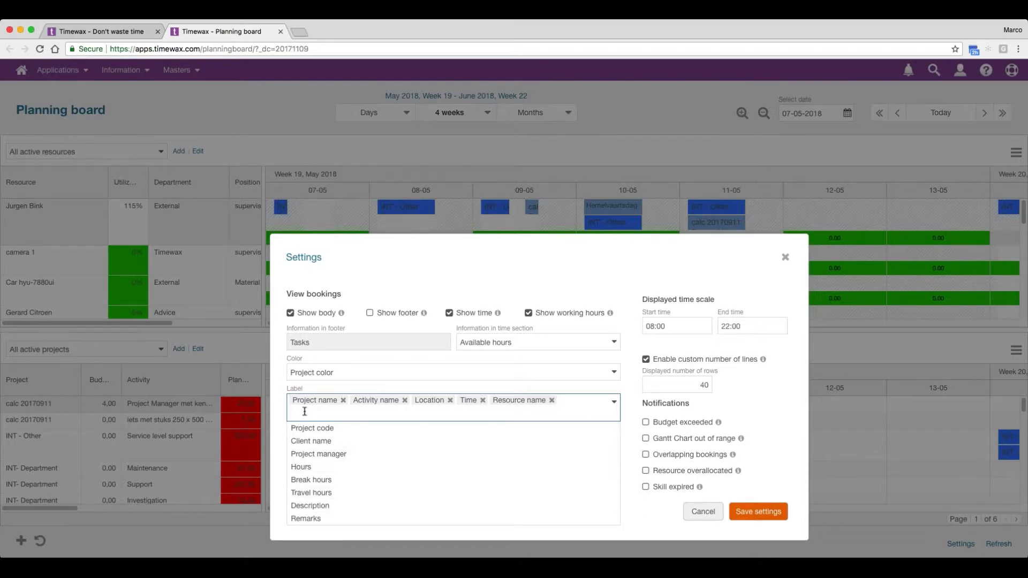
pyautogui.click(502, 361)
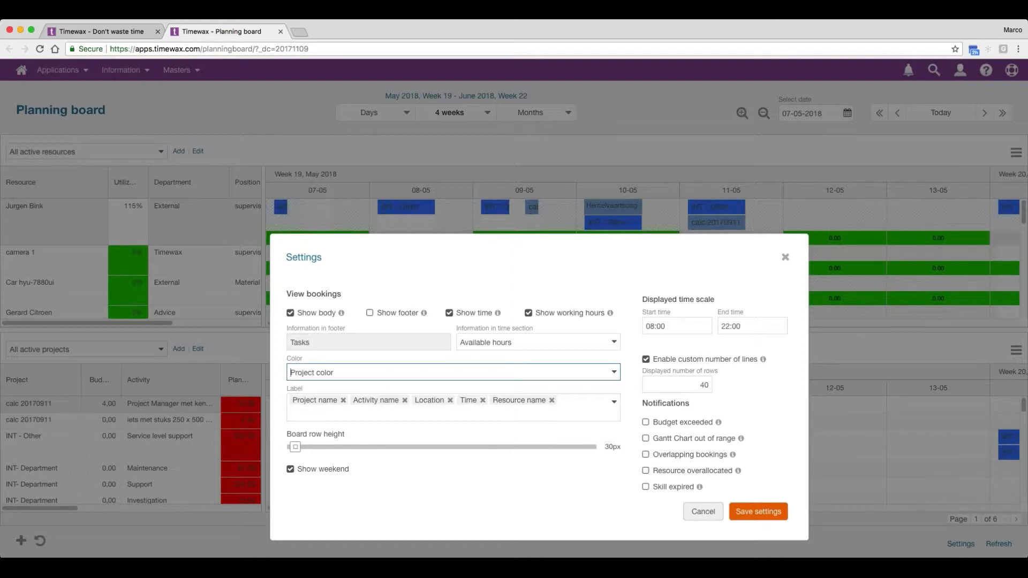
# Step: Try a board row height of 70 px, reduce it to 28 px and save the settings
pyautogui.moveTo(295, 448); pyautogui.dragTo(364, 448)
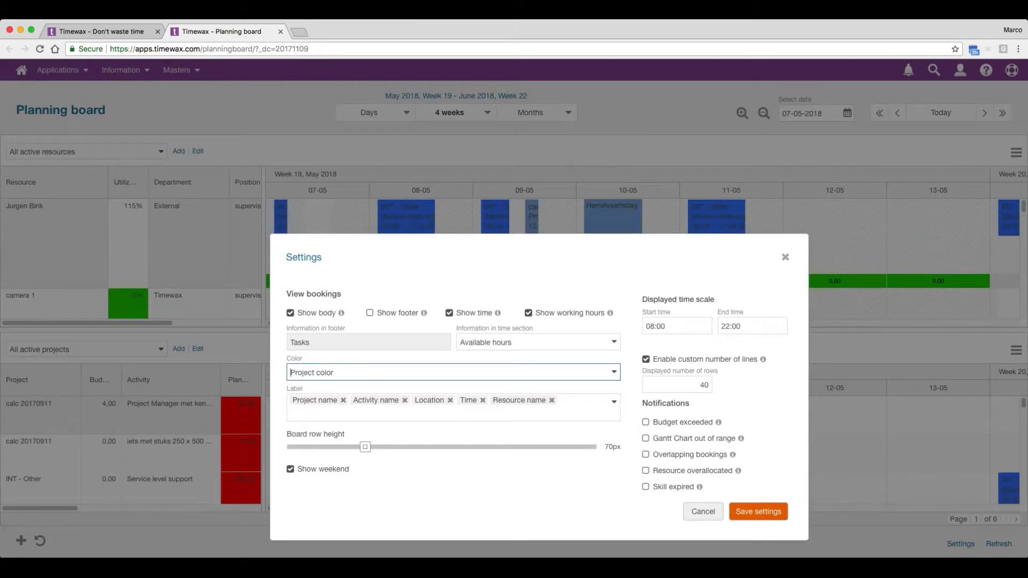
pyautogui.moveTo(443, 243); pyautogui.dragTo(482, 278)
pyautogui.scroll(-1, 482, 279)
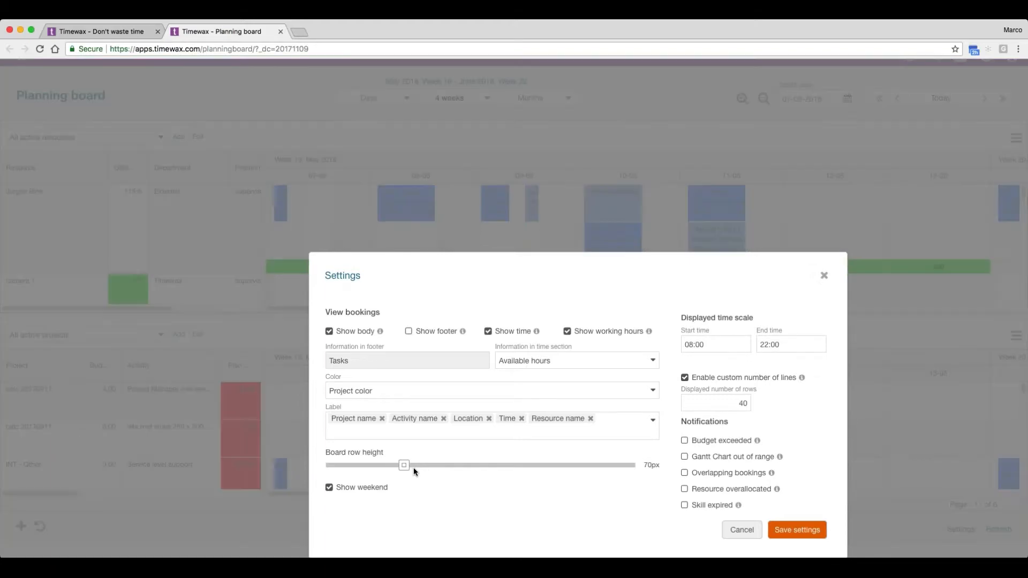
pyautogui.moveTo(404, 466); pyautogui.dragTo(425, 467)
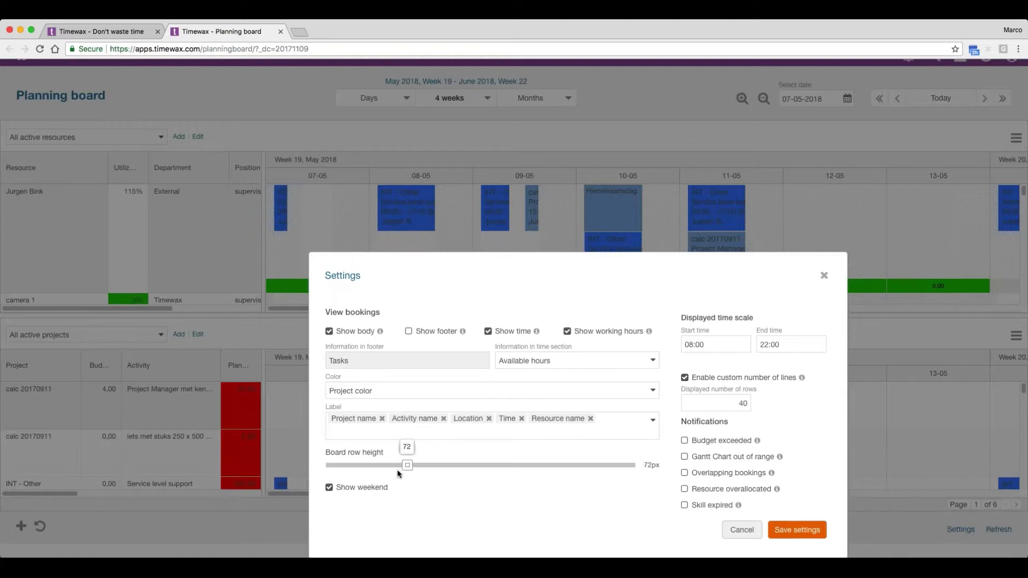
pyautogui.moveTo(397, 473); pyautogui.dragTo(326, 477)
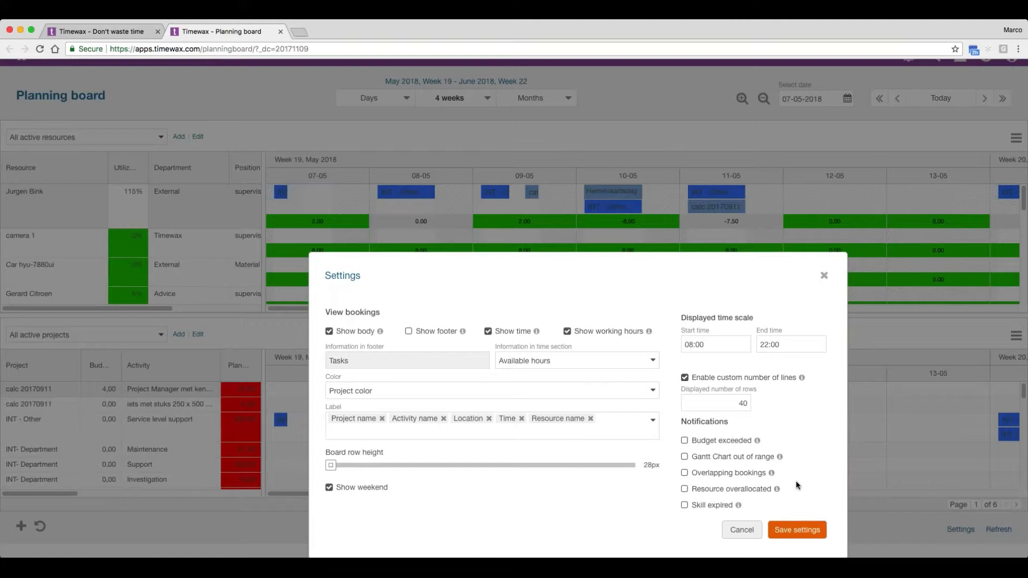
pyautogui.click(799, 535)
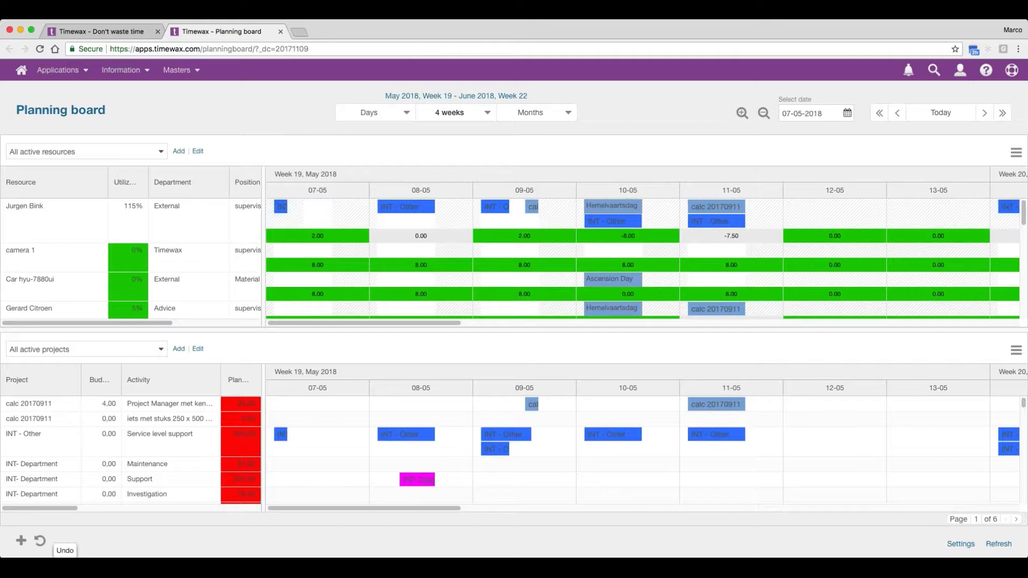
pyautogui.click(22, 545)
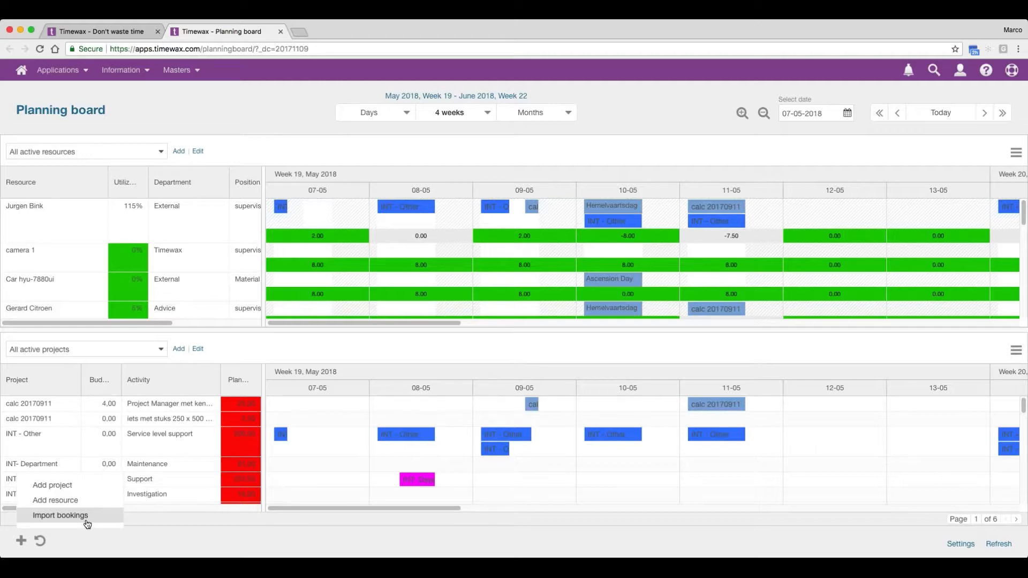
pyautogui.click(137, 535)
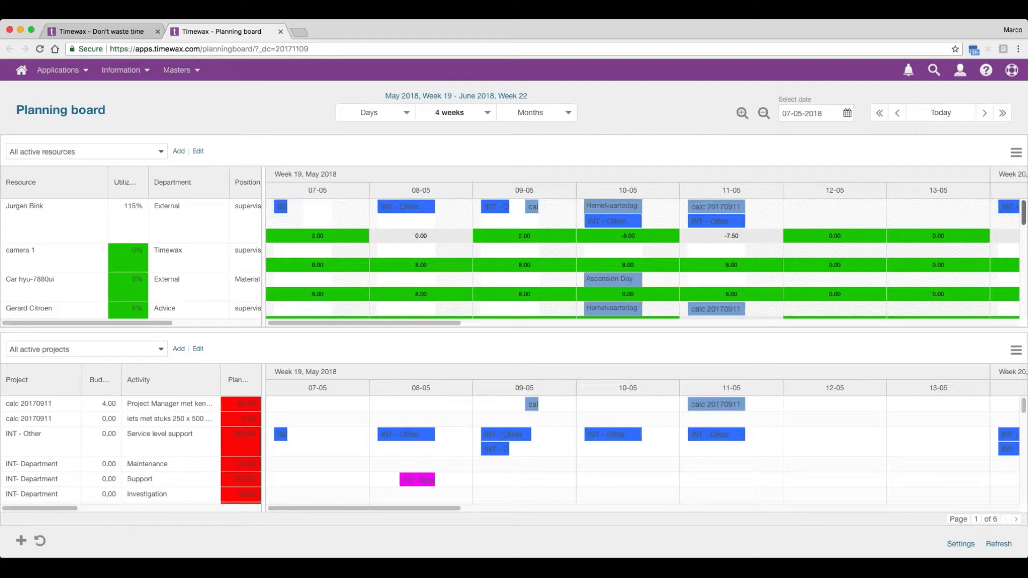
# Step: Hide the project board so the resource board fills the planning area
pyautogui.click(1015, 351)
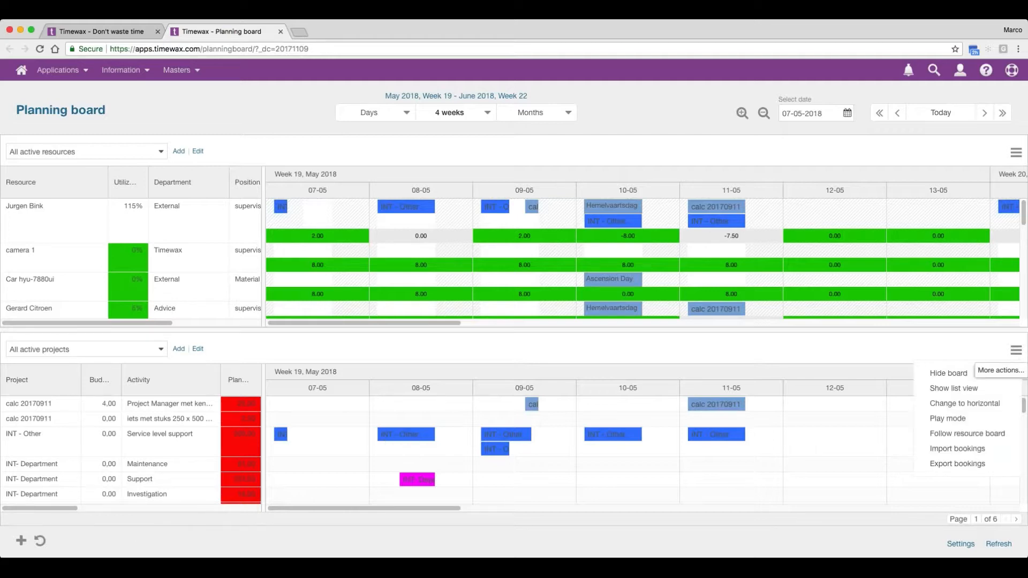
pyautogui.click(948, 373)
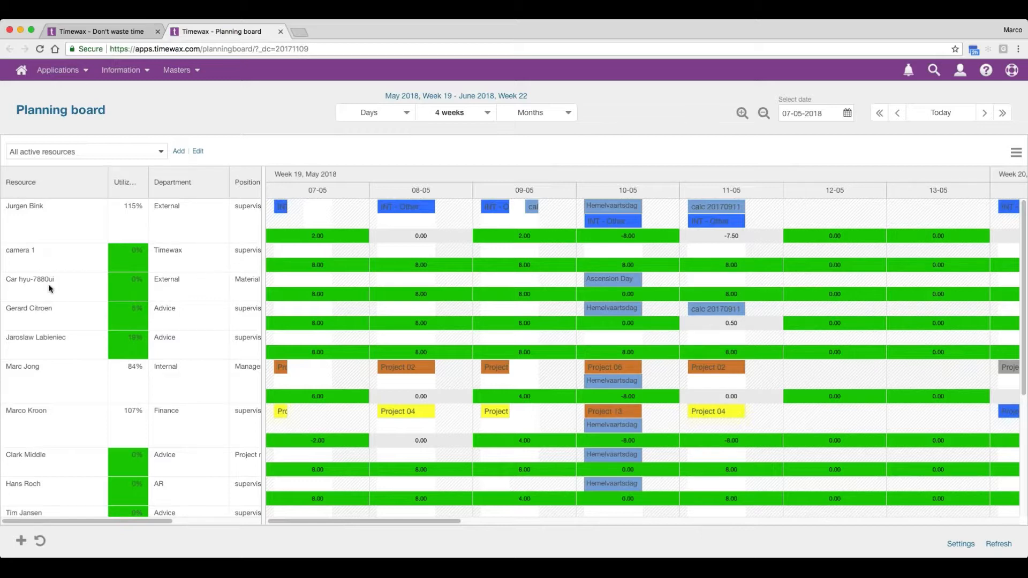
# Step: Reorder the resource board columns so that Department and Position directly follow Resource
pyautogui.click(32, 180)
pyautogui.moveTo(197, 181); pyautogui.dragTo(113, 178)
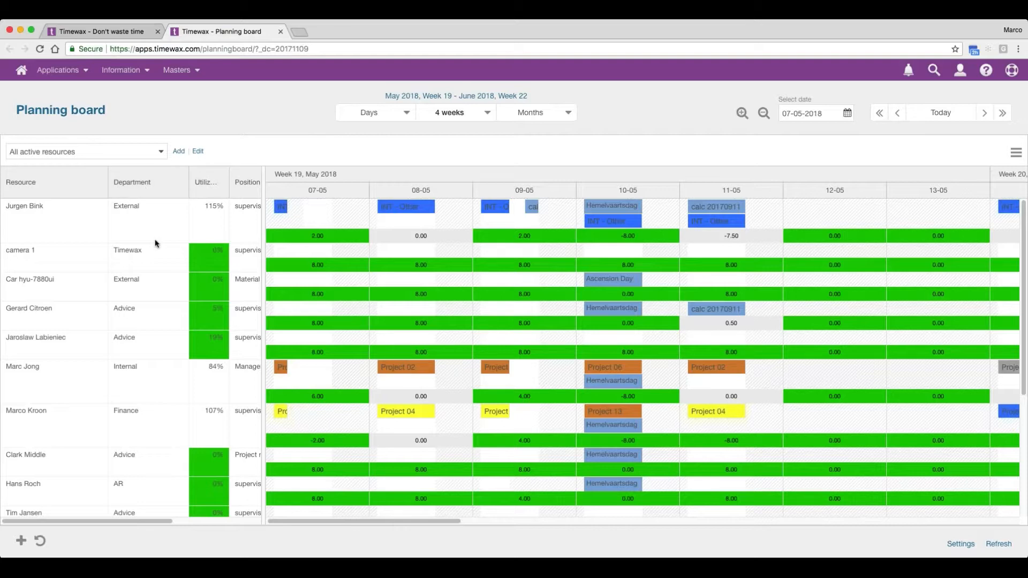
pyautogui.moveTo(246, 188); pyautogui.dragTo(198, 188)
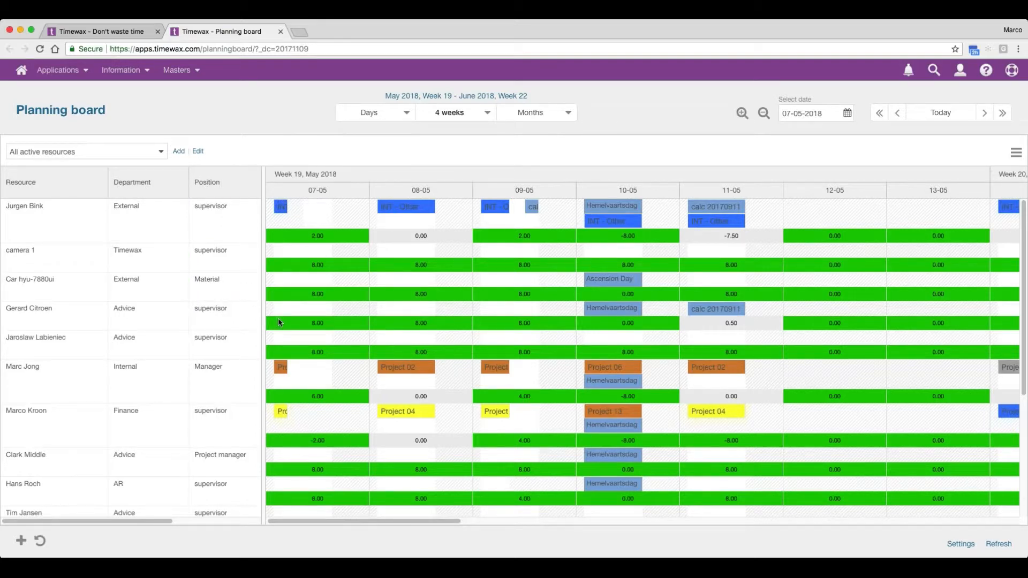
pyautogui.moveTo(263, 321)
pyautogui.mouseDown()
pyautogui.moveTo(361, 321)
pyautogui.moveTo(259, 324)
pyautogui.mouseUp()
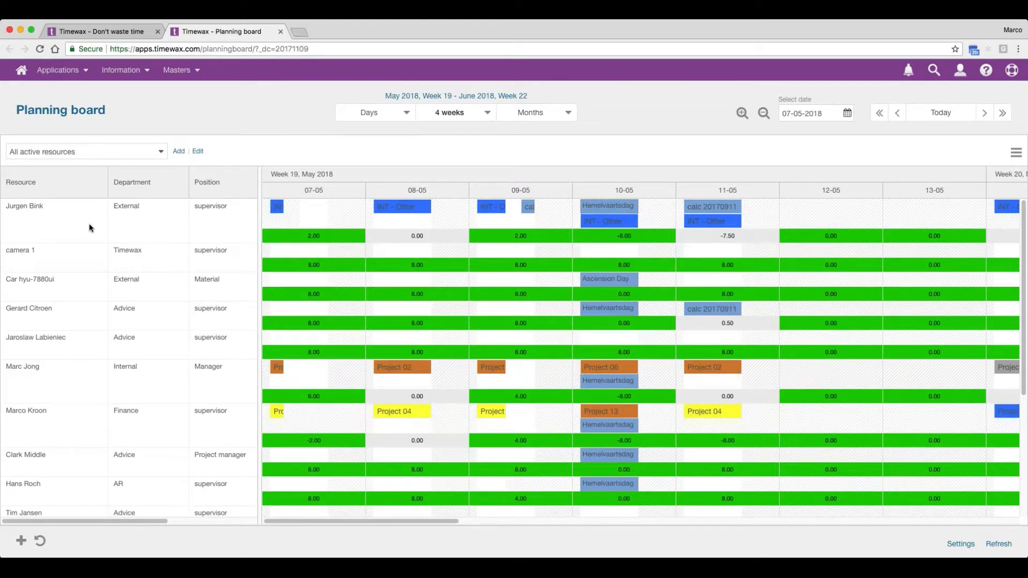
# Step: Hide the Utilization, Workable, Planned and Department columns on the resource board
pyautogui.click(103, 184)
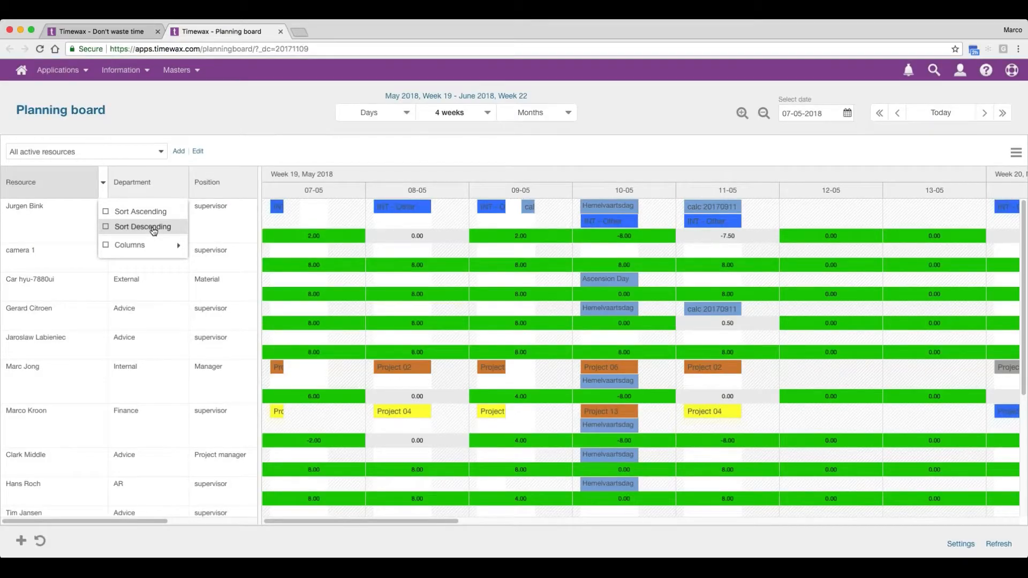
pyautogui.moveTo(139, 247)
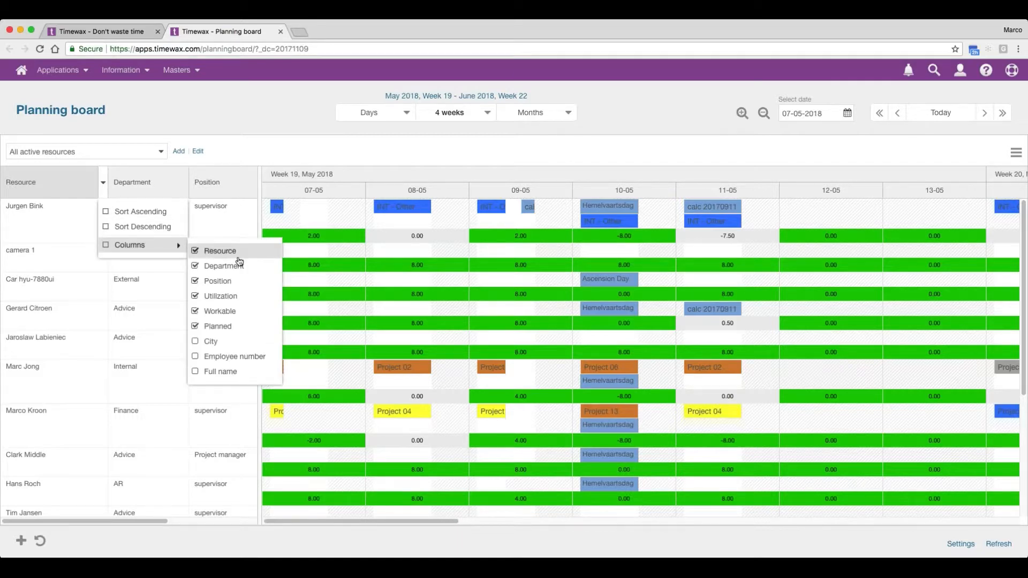
pyautogui.click(234, 301)
pyautogui.click(241, 312)
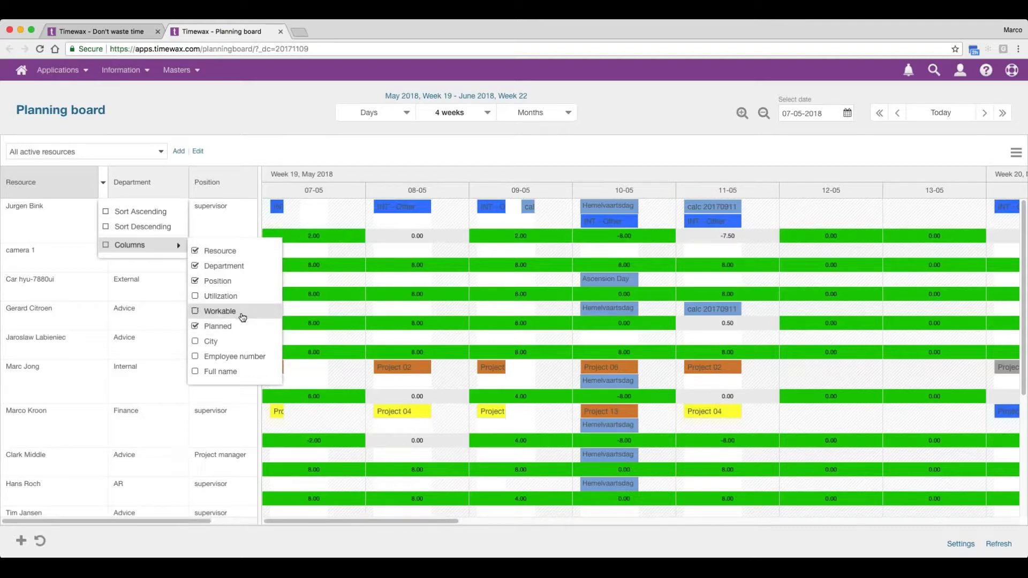
pyautogui.click(230, 326)
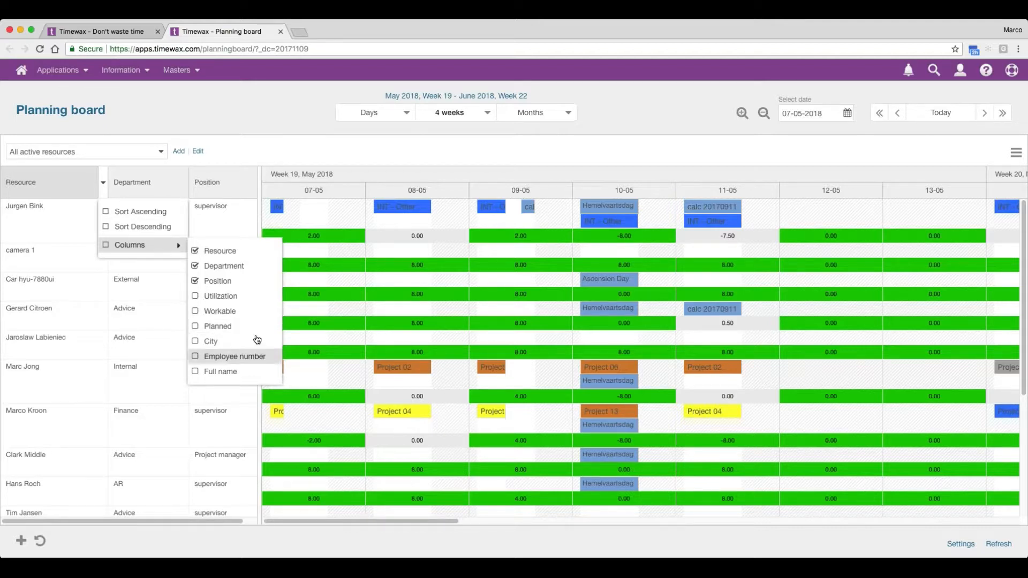
pyautogui.click(240, 266)
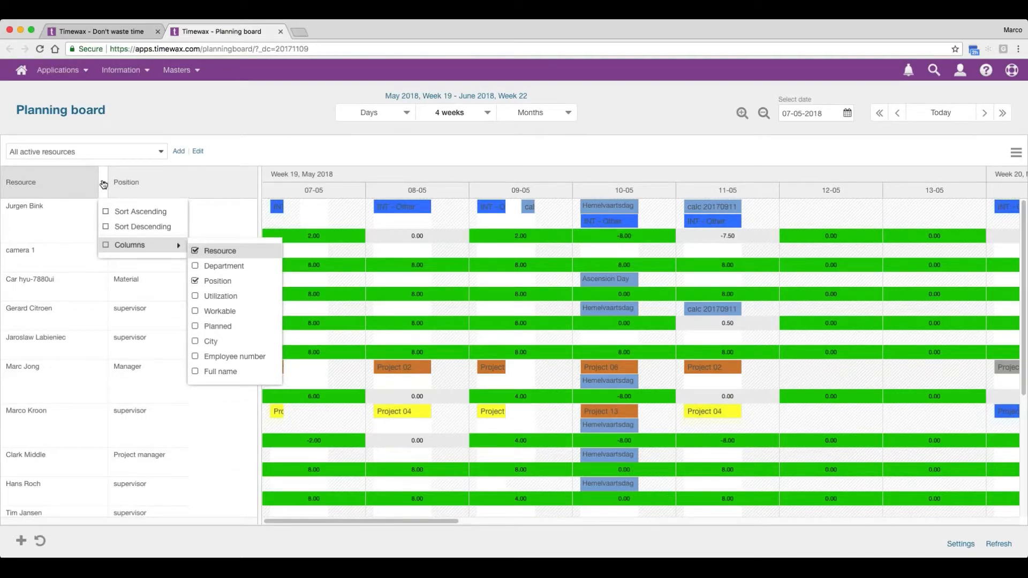
pyautogui.click(214, 180)
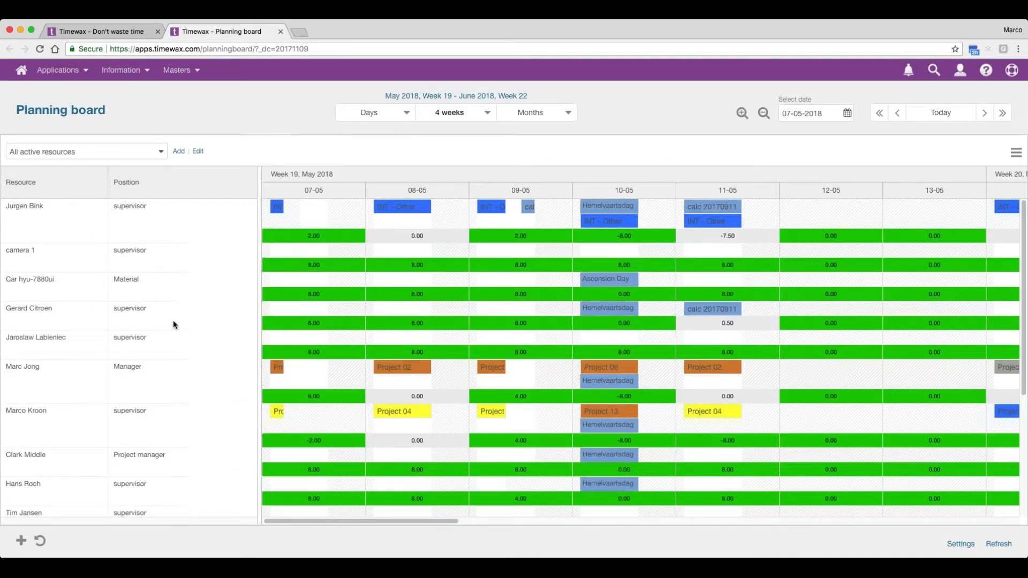
# Step: Narrow the resource grid to the edge of the Position column and show the Department column again
pyautogui.moveTo(260, 370); pyautogui.dragTo(186, 369)
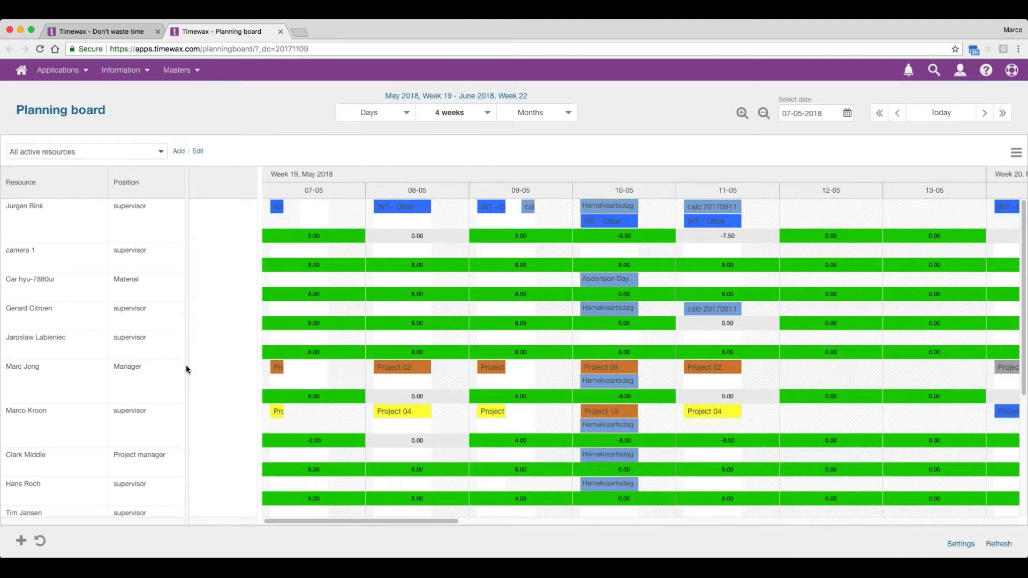
pyautogui.moveTo(236, 442)
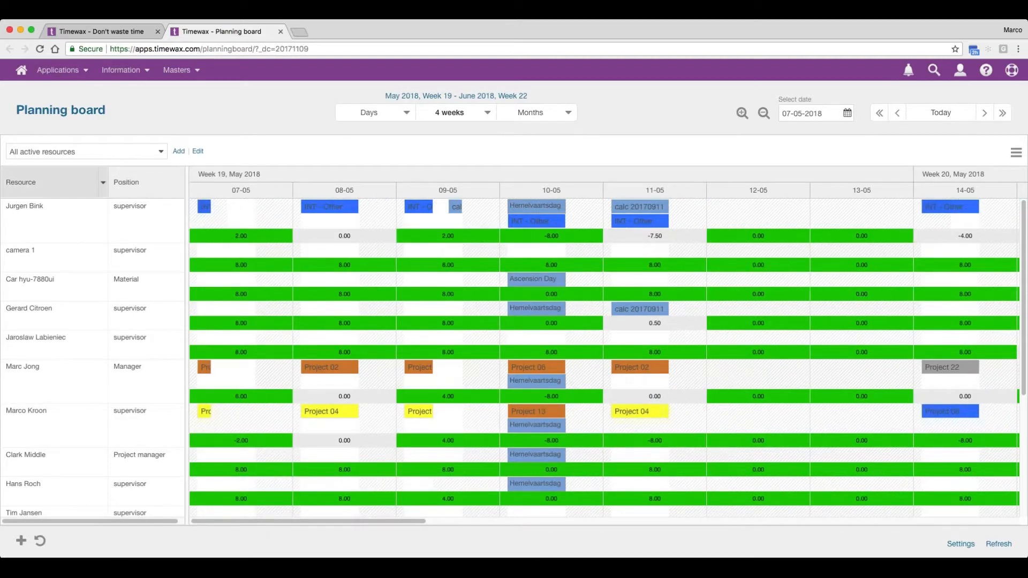
pyautogui.click(103, 182)
pyautogui.moveTo(140, 245)
pyautogui.click(221, 266)
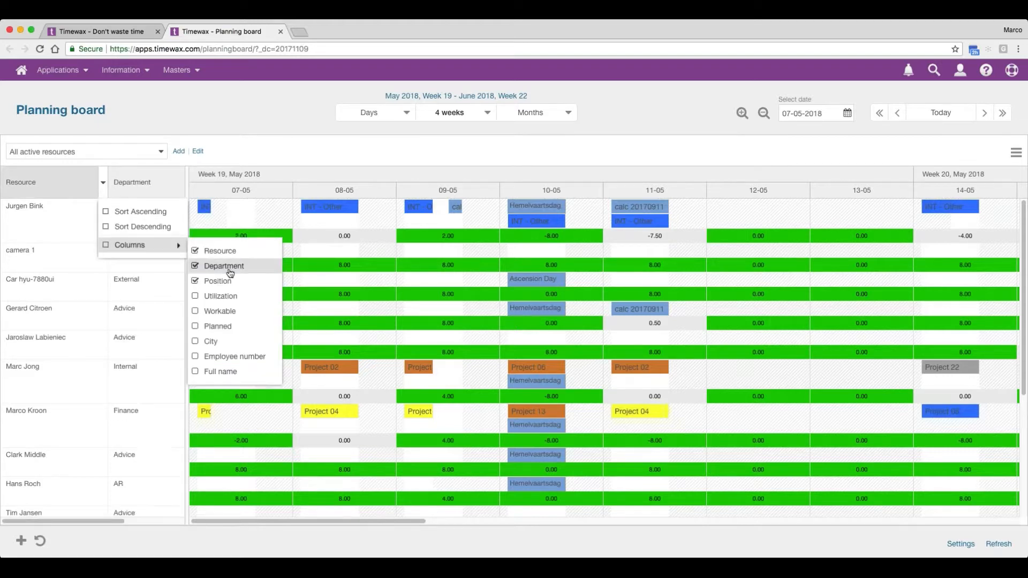
pyautogui.moveTo(99, 521); pyautogui.dragTo(163, 524)
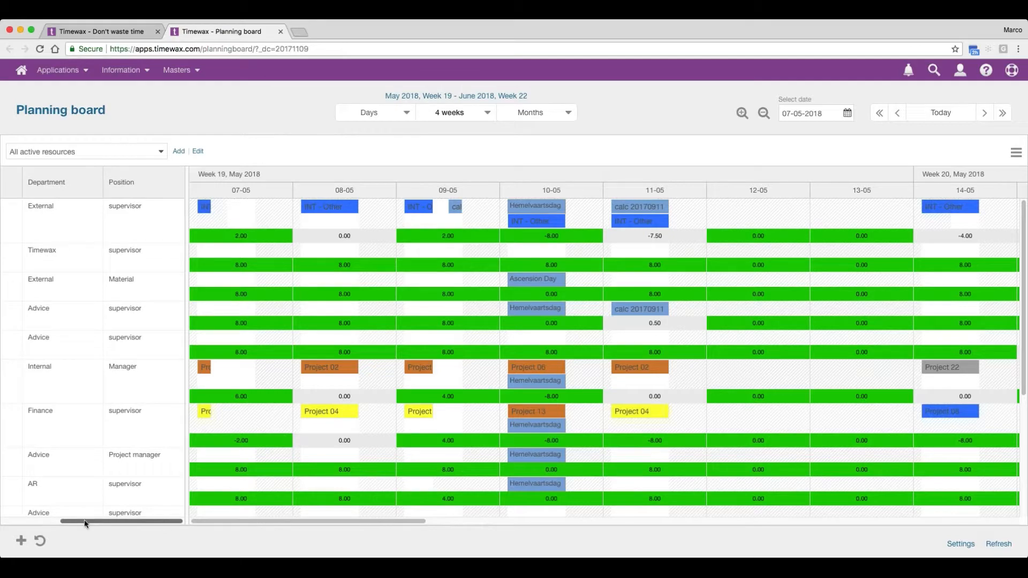
pyautogui.moveTo(71, 522)
pyautogui.mouseDown()
pyautogui.moveTo(43, 522)
pyautogui.moveTo(155, 523)
pyautogui.moveTo(69, 523)
pyautogui.mouseUp()
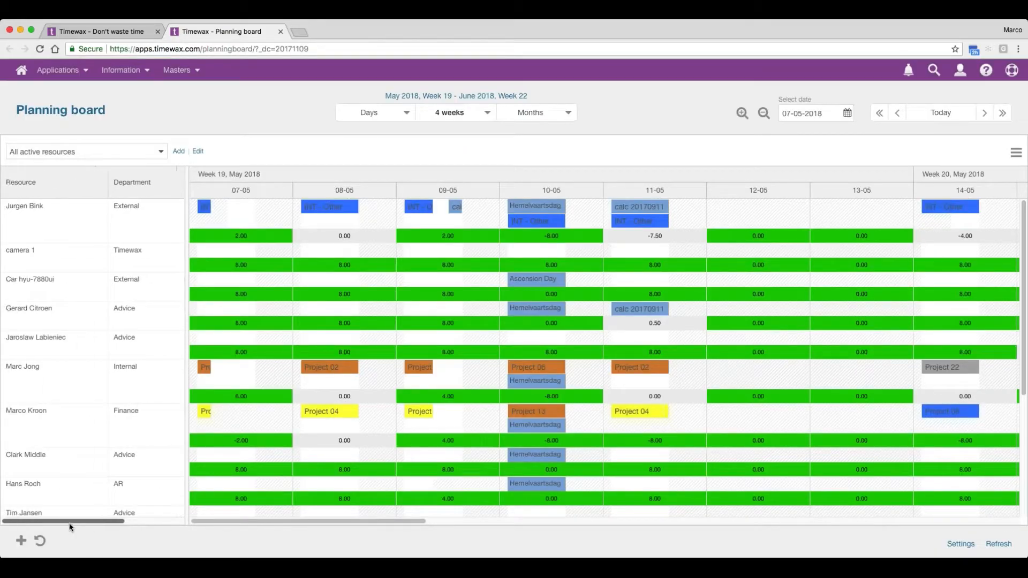
pyautogui.scroll(-3, 246, 397)
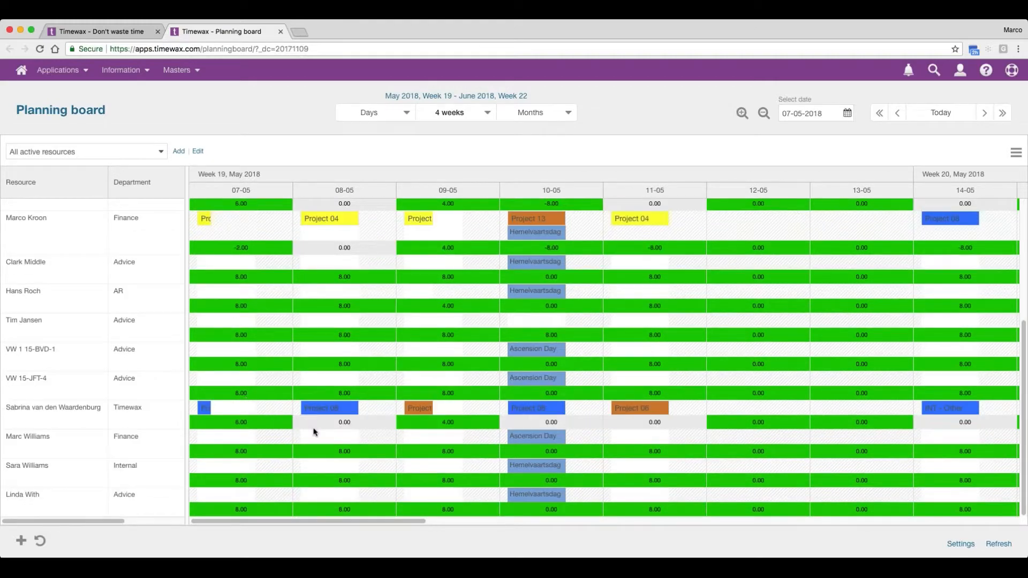
pyautogui.scroll(3, 314, 431)
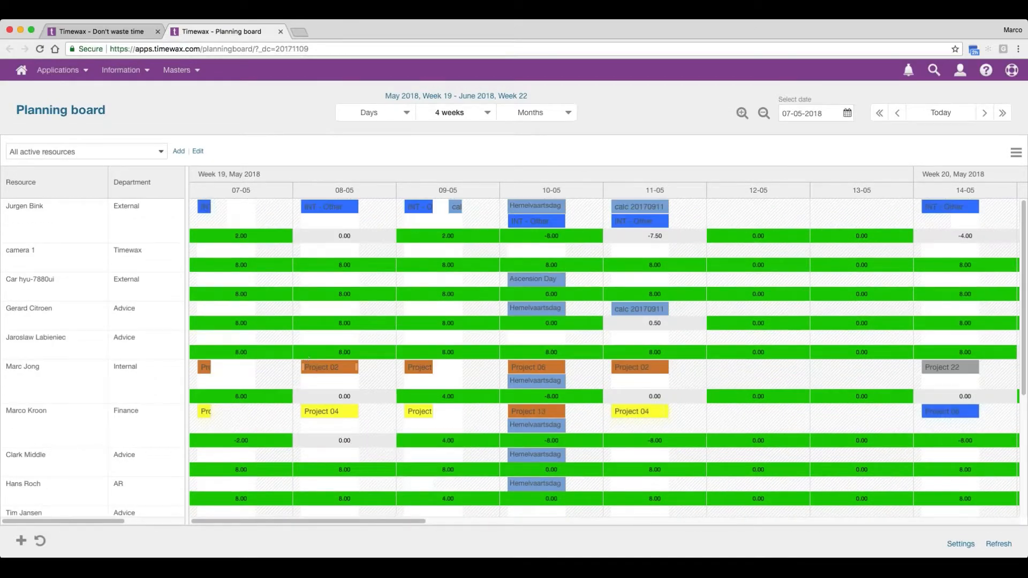
pyautogui.scroll(-3, 300, 385)
pyautogui.scroll(3, 298, 394)
# Step: Open the PR03 - Resource plan user profile from the user profiles master data
pyautogui.click(182, 71)
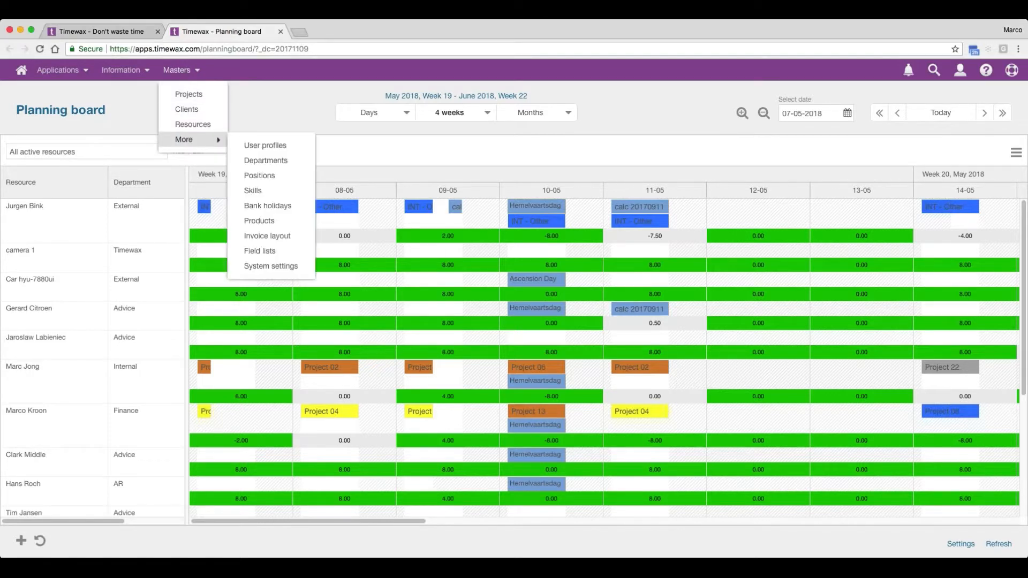
pyautogui.click(58, 70)
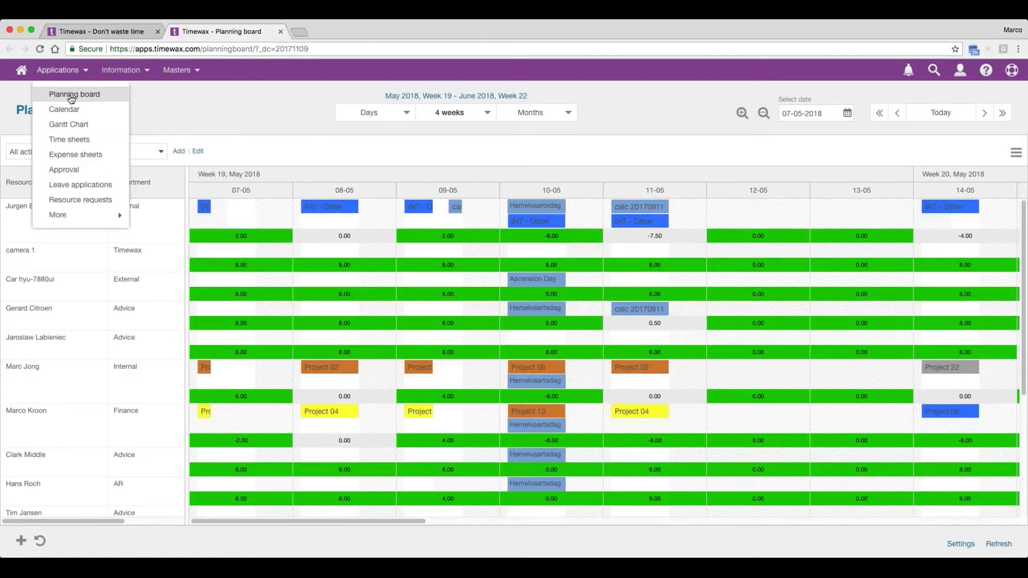
pyautogui.click(179, 70)
pyautogui.moveTo(192, 143)
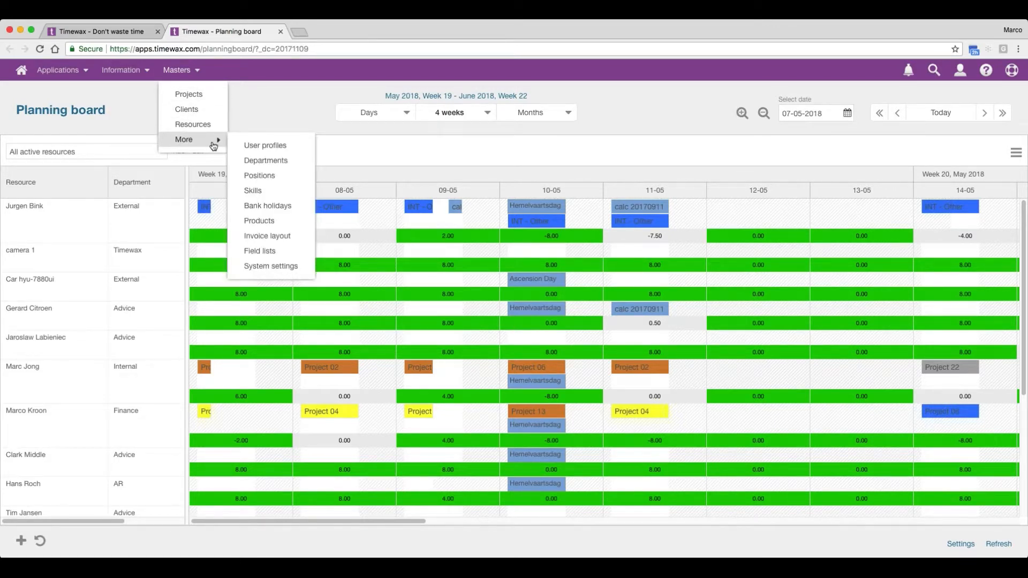
pyautogui.click(252, 145)
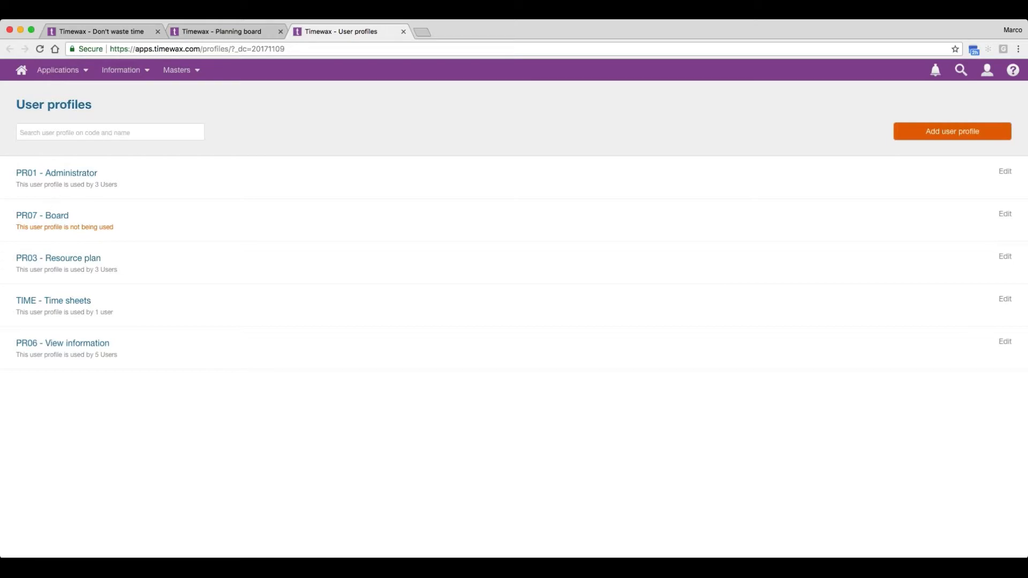
pyautogui.click(59, 259)
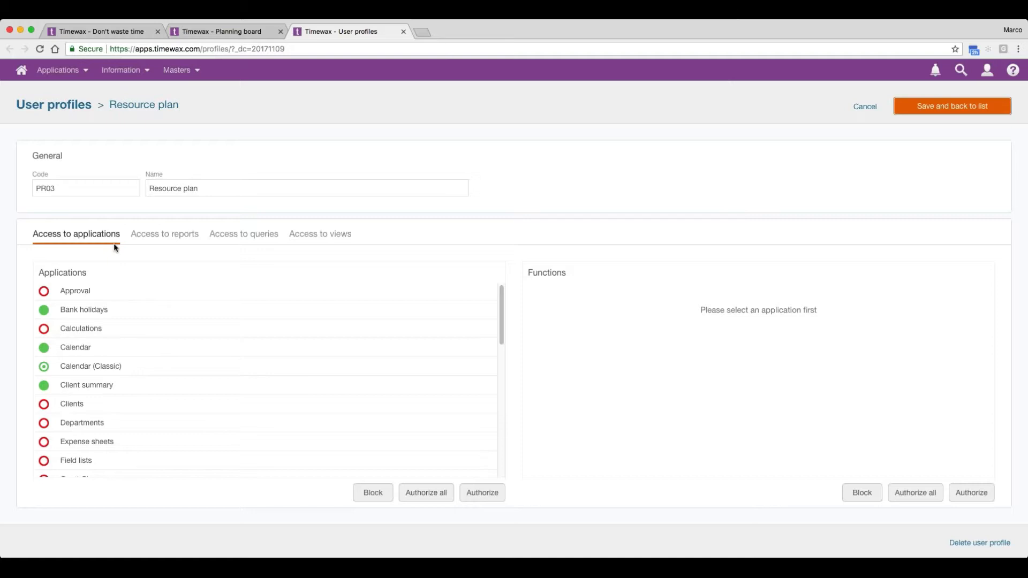
# Step: Authorize the Start planning board (Beta) function for the Resource plan profile and save the profile
pyautogui.scroll(-5, 131, 372)
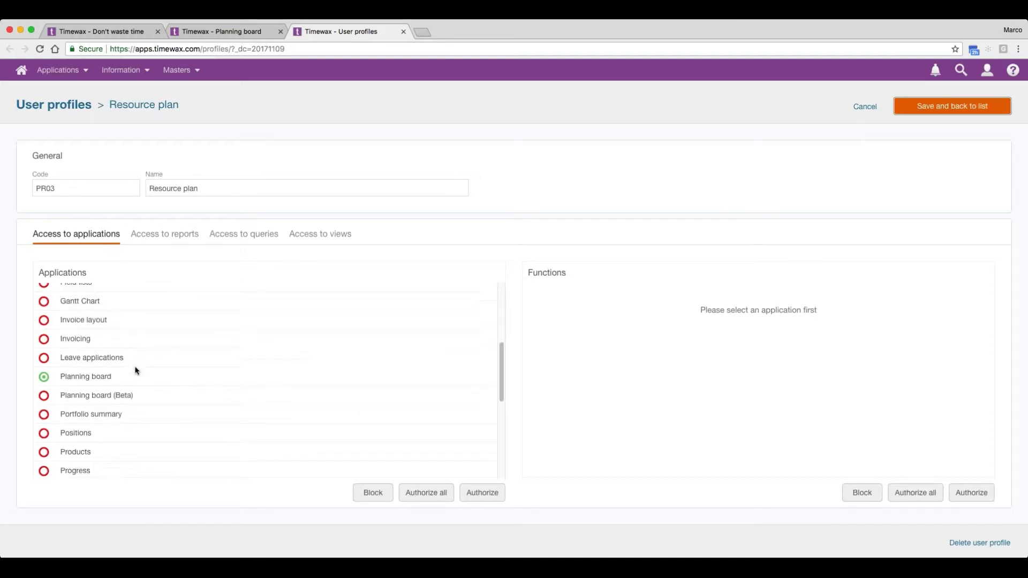
pyautogui.click(123, 399)
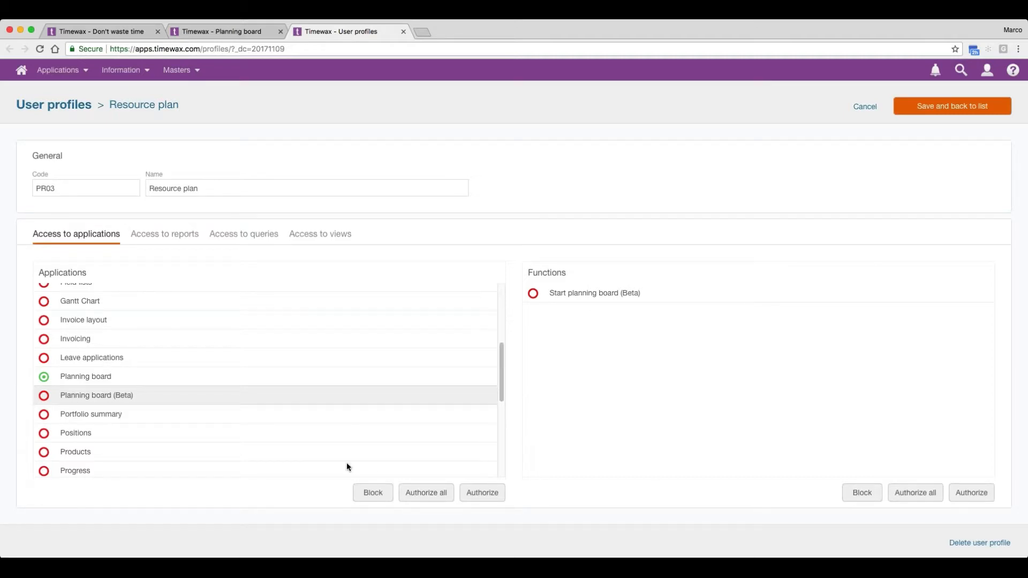
pyautogui.click(972, 493)
pyautogui.click(636, 292)
pyautogui.click(941, 105)
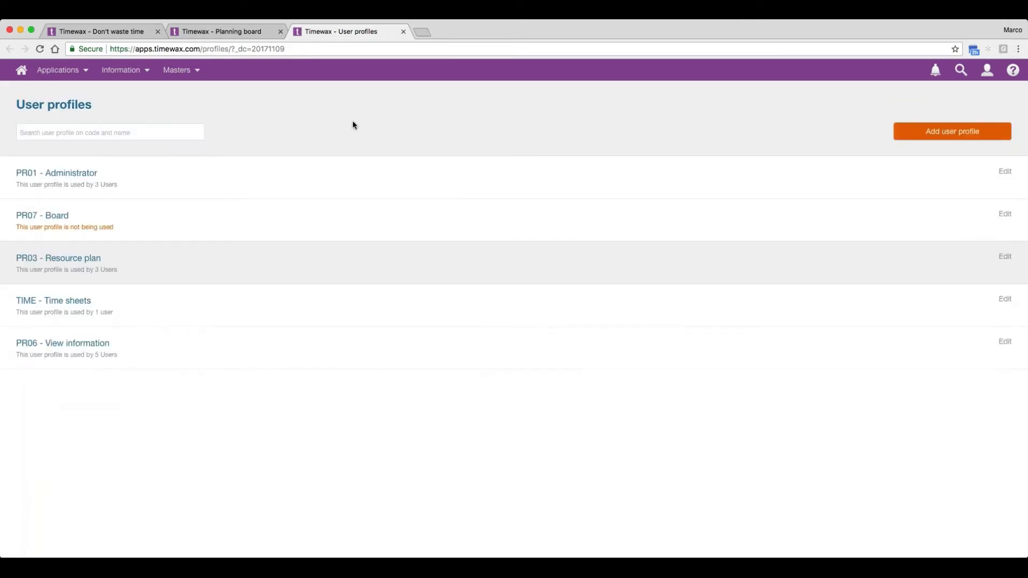
# Step: Locate Planning board (Beta) among the additional applications and return to the open planning board
pyautogui.click(60, 71)
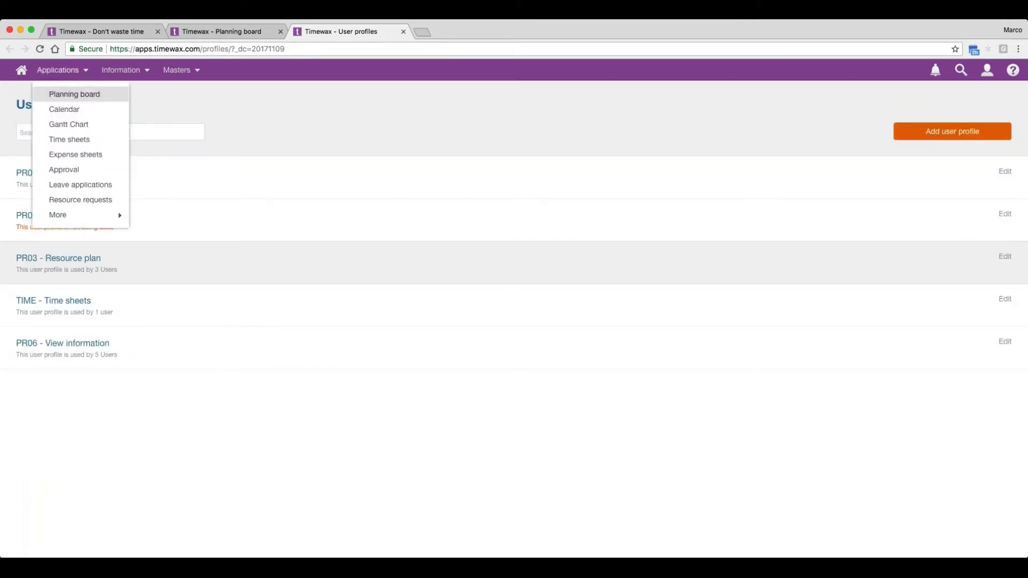
pyautogui.moveTo(78, 219)
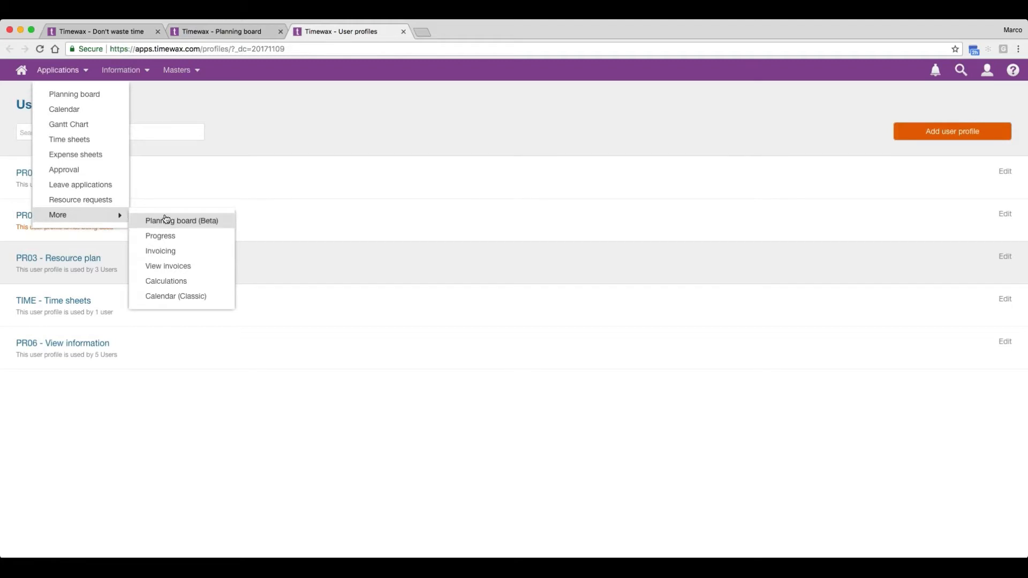
pyautogui.click(203, 32)
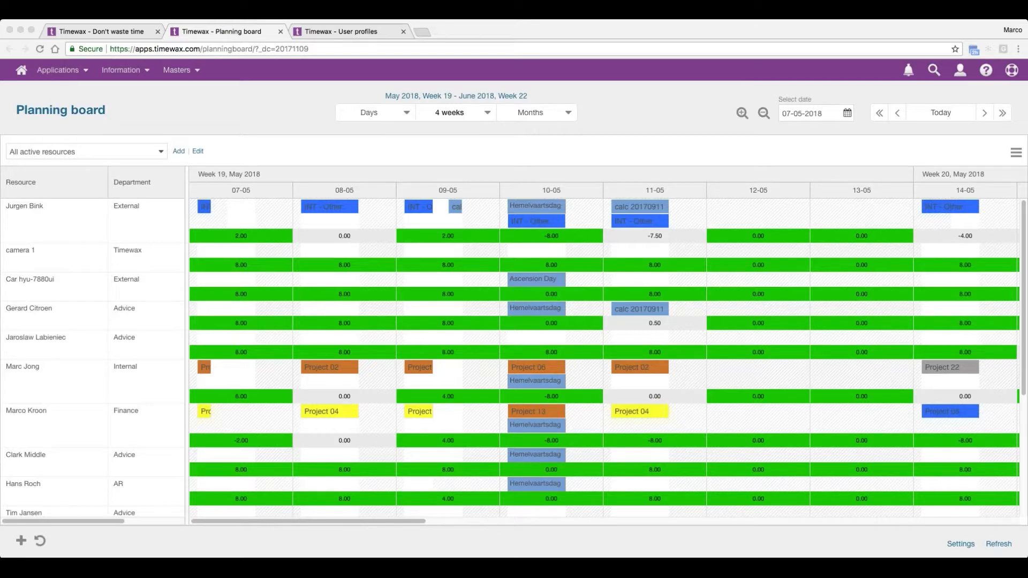
# Step: Draw a booking from 11:00 until 16:00 on 07 May 2018 for the fifth resource, using project calc 20170911 and its "iets met stuks" activity
pyautogui.doubleClick(222, 416)
pyautogui.click(204, 338)
pyautogui.moveTo(216, 341); pyautogui.dragTo(255, 343)
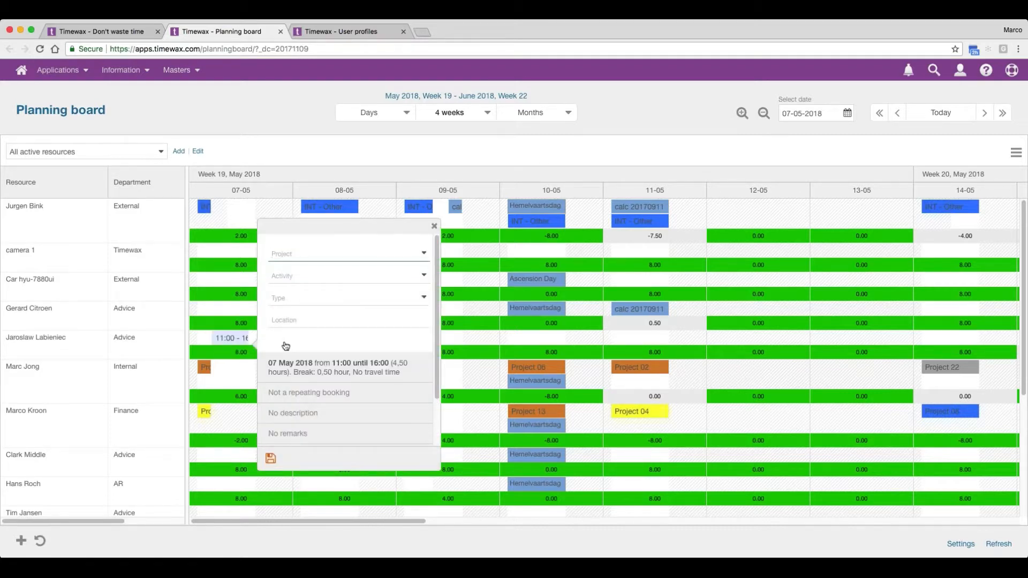
pyautogui.click(416, 258)
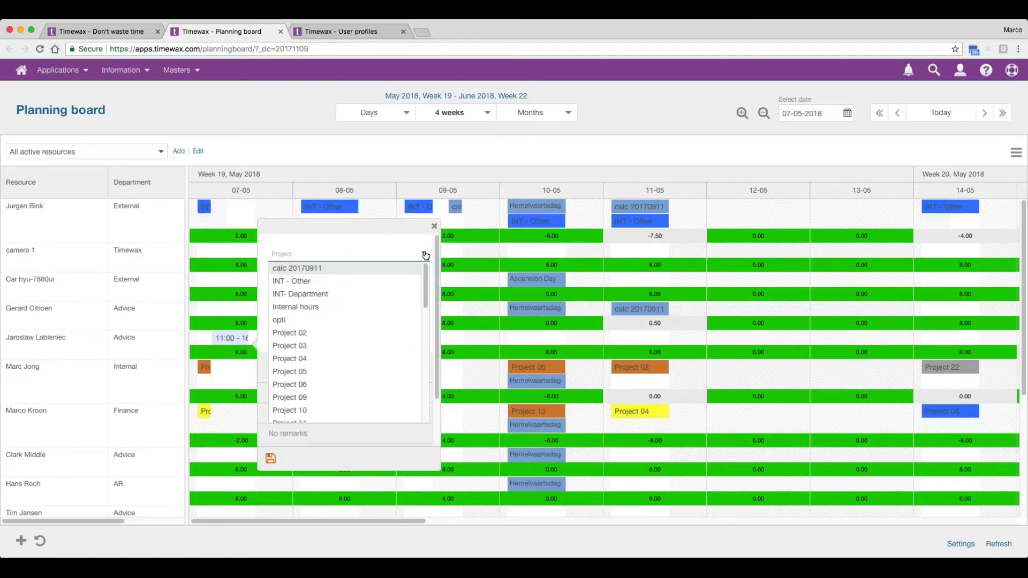
pyautogui.click(412, 268)
pyautogui.click(406, 277)
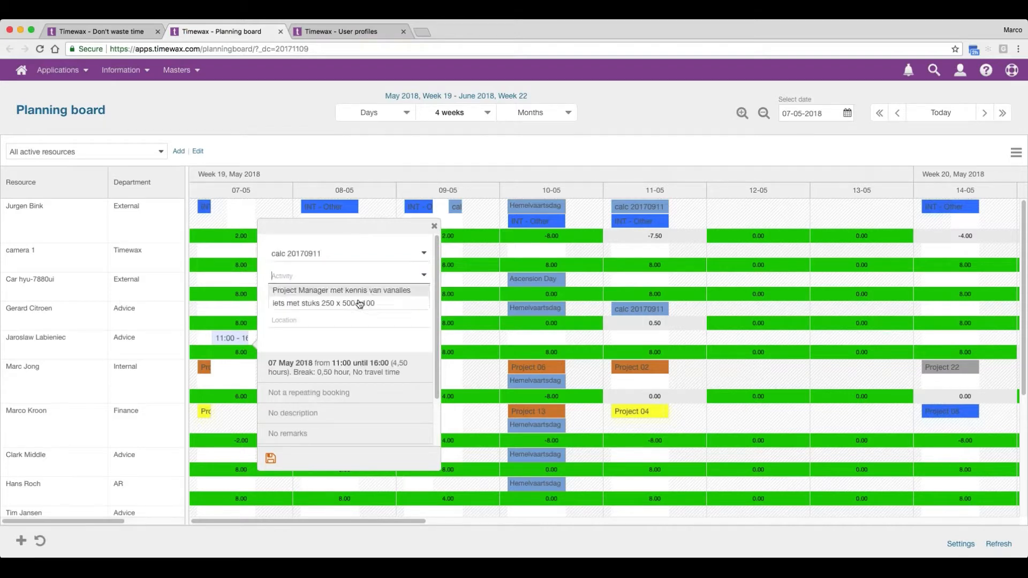
pyautogui.click(322, 304)
# Step: Make the new booking repeating with the Justify with end date option and select its end date for editing
pyautogui.click(326, 393)
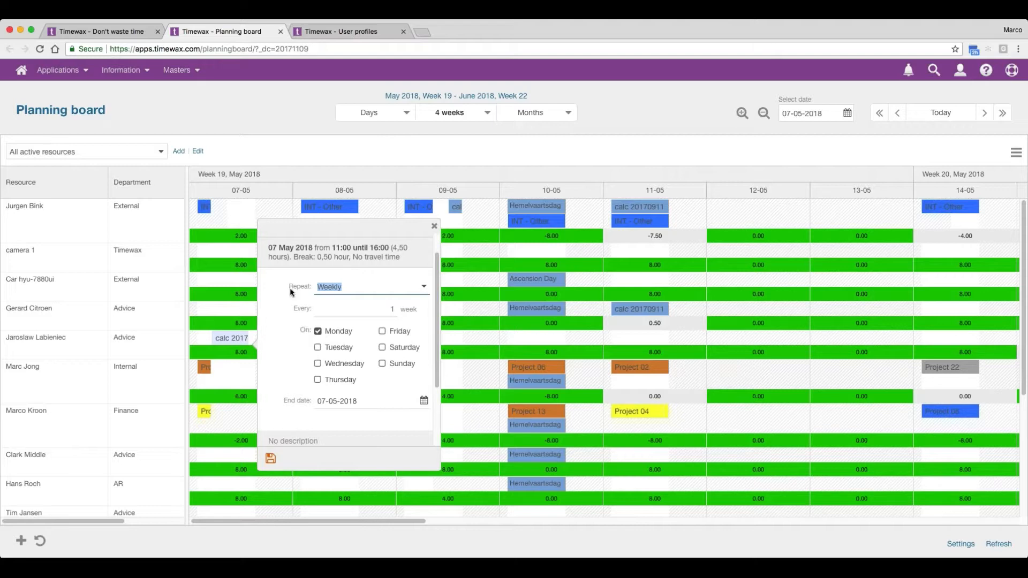
pyautogui.press('Down')
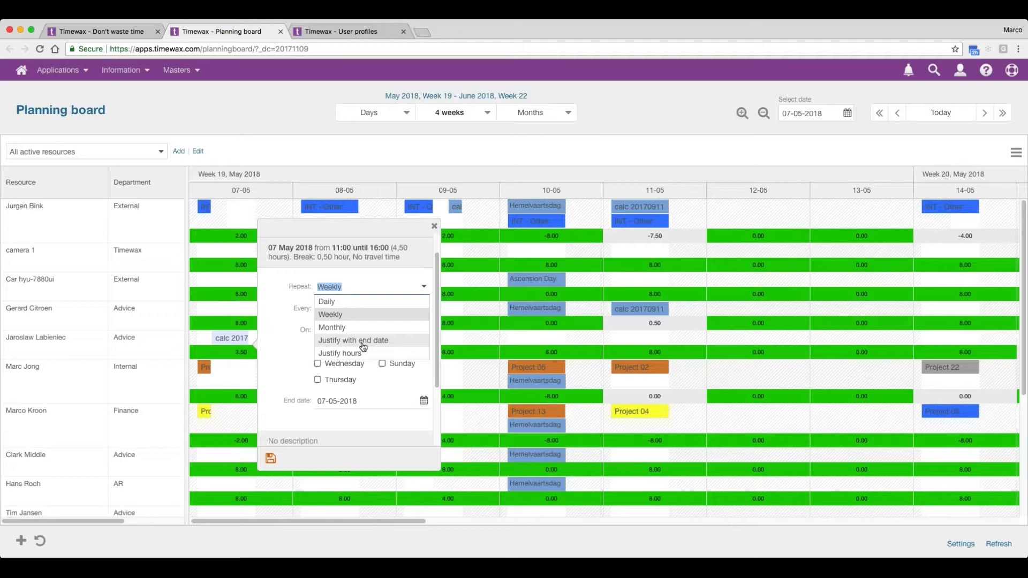
pyautogui.click(362, 345)
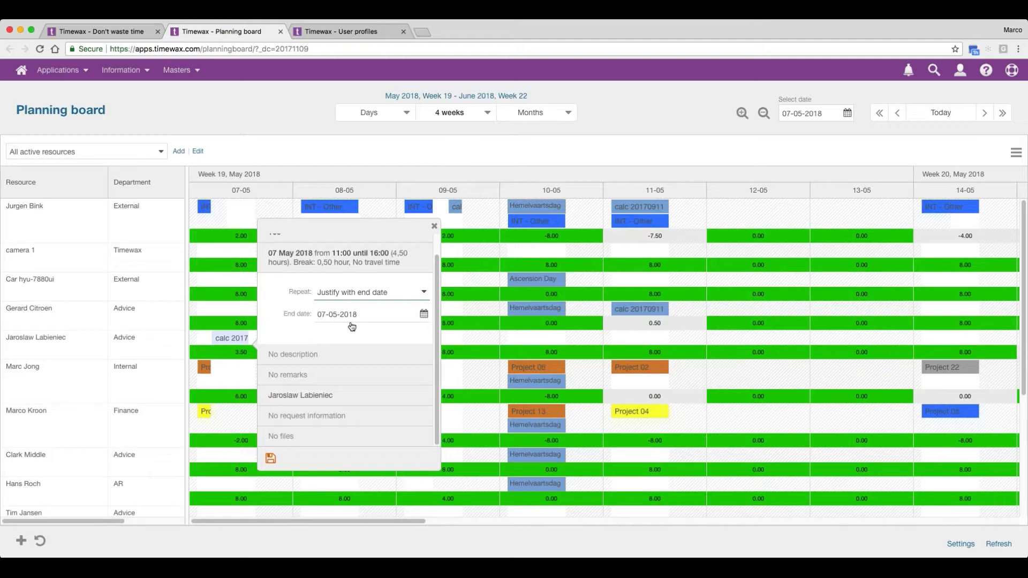
pyautogui.moveTo(358, 315); pyautogui.dragTo(316, 314)
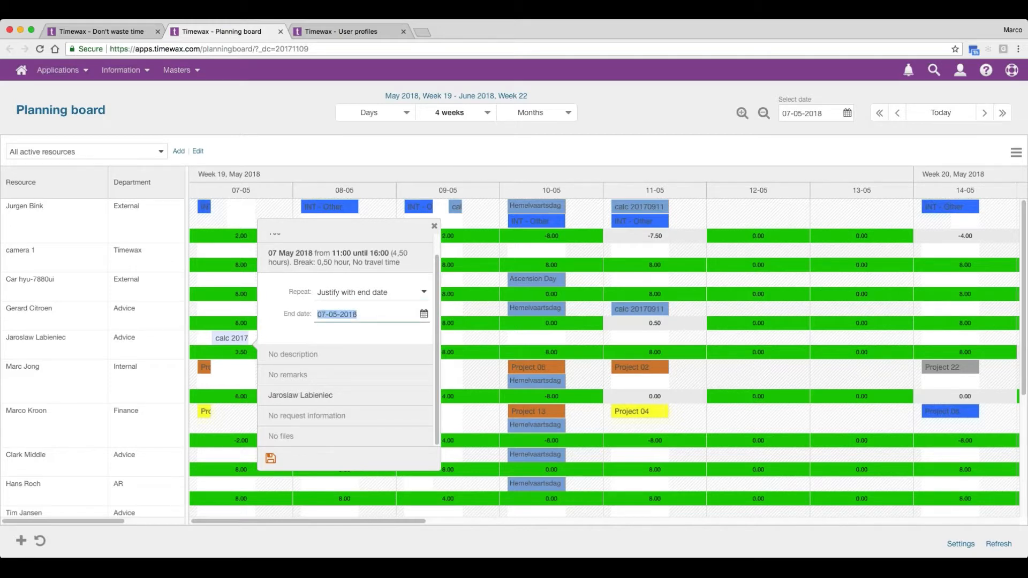
# Step: Switch the booking's repeat to Justify hours with 40 hours, view the hour calculation options and close the booking without saving
pyautogui.click(420, 292)
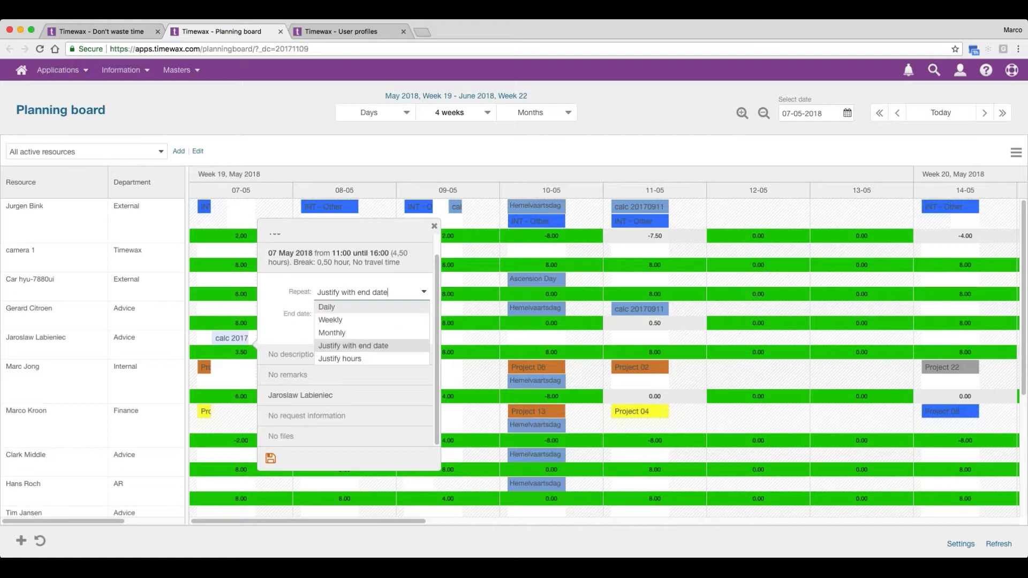
pyautogui.click(348, 364)
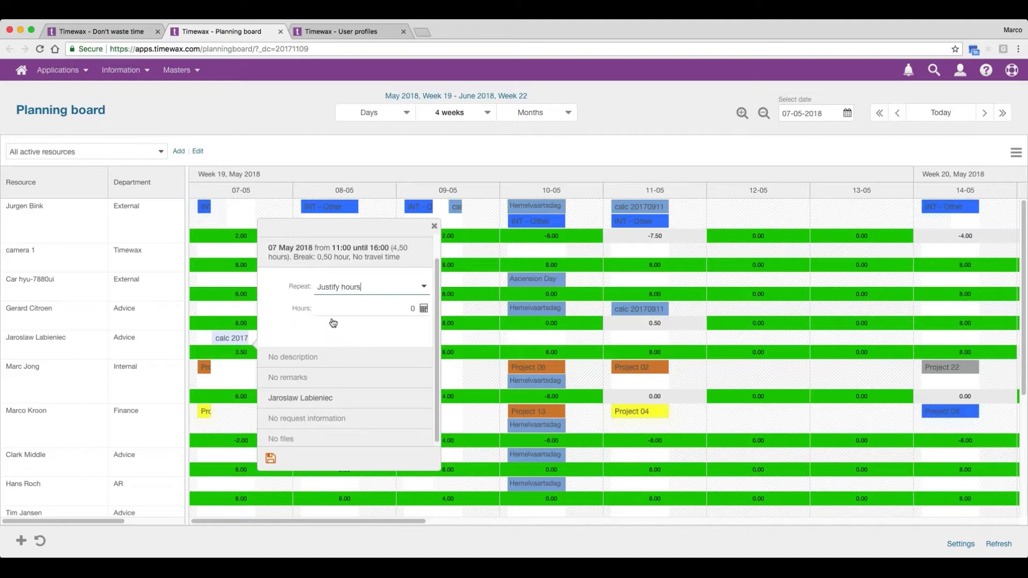
pyautogui.moveTo(393, 310); pyautogui.dragTo(425, 330)
pyautogui.write('40')
pyautogui.click(424, 309)
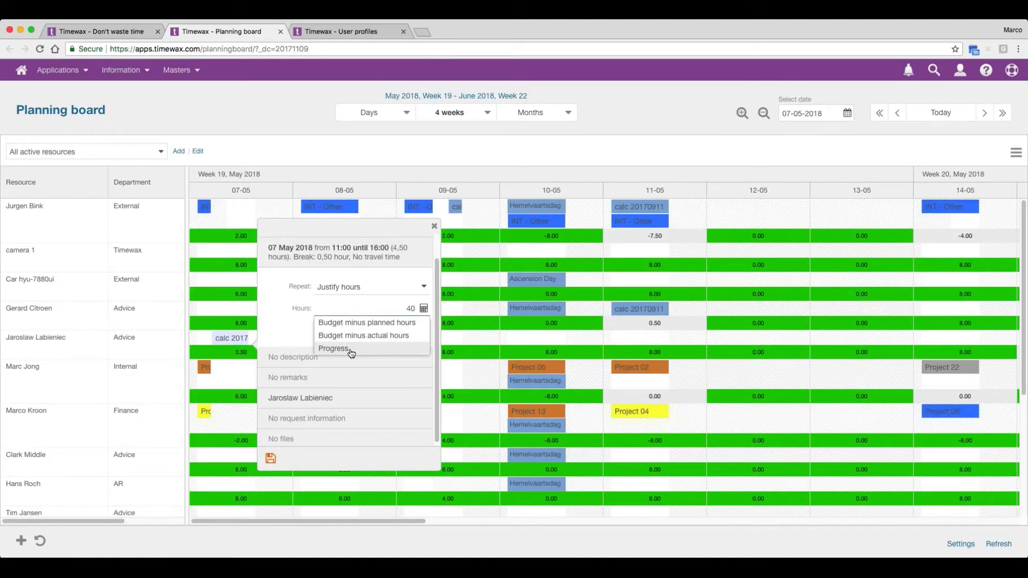
pyautogui.click(284, 328)
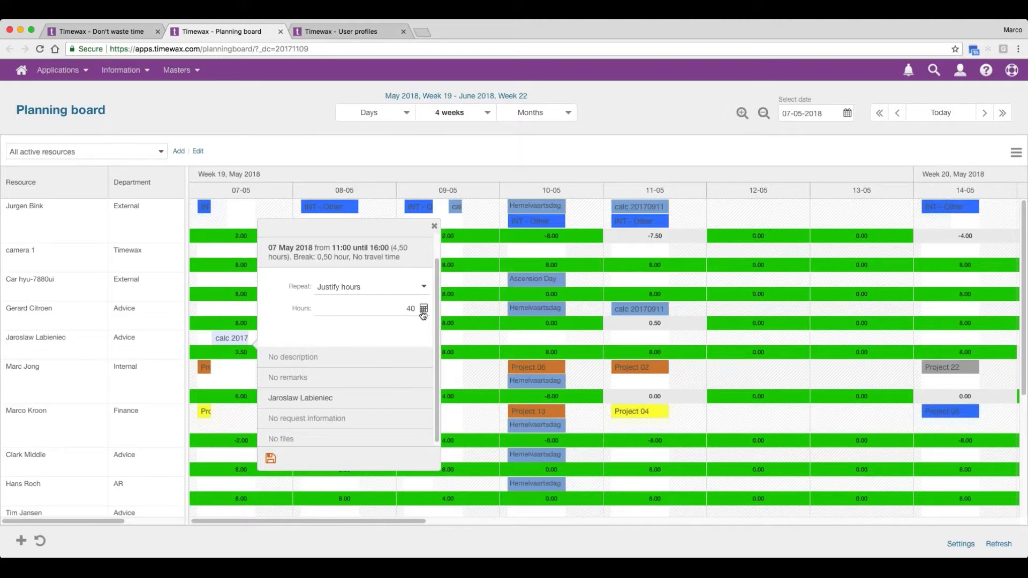
pyautogui.click(435, 226)
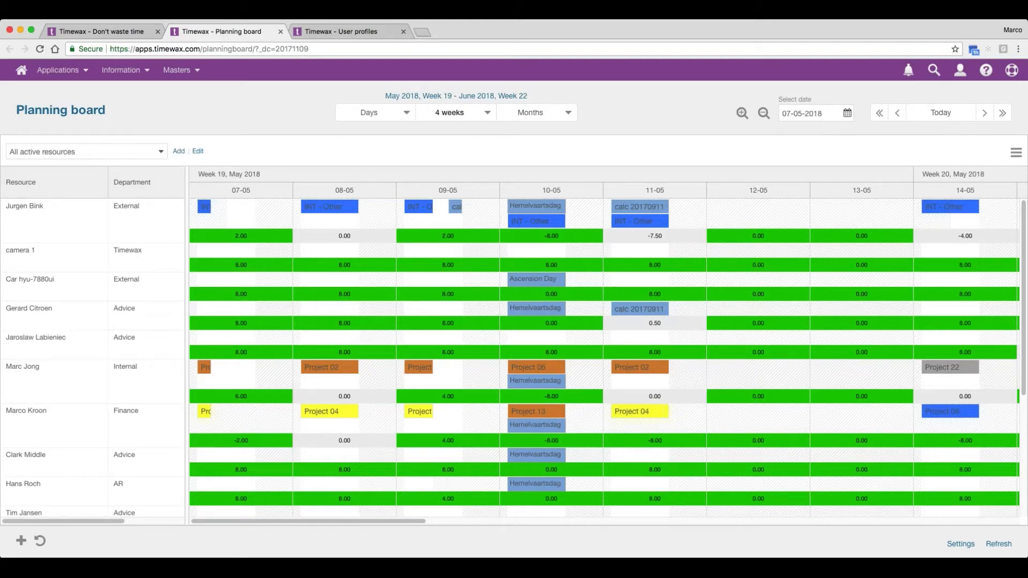
# Step: Switch the board to the All active projects view and widen the project grid to show the Gantt start and end columns
pyautogui.click(160, 152)
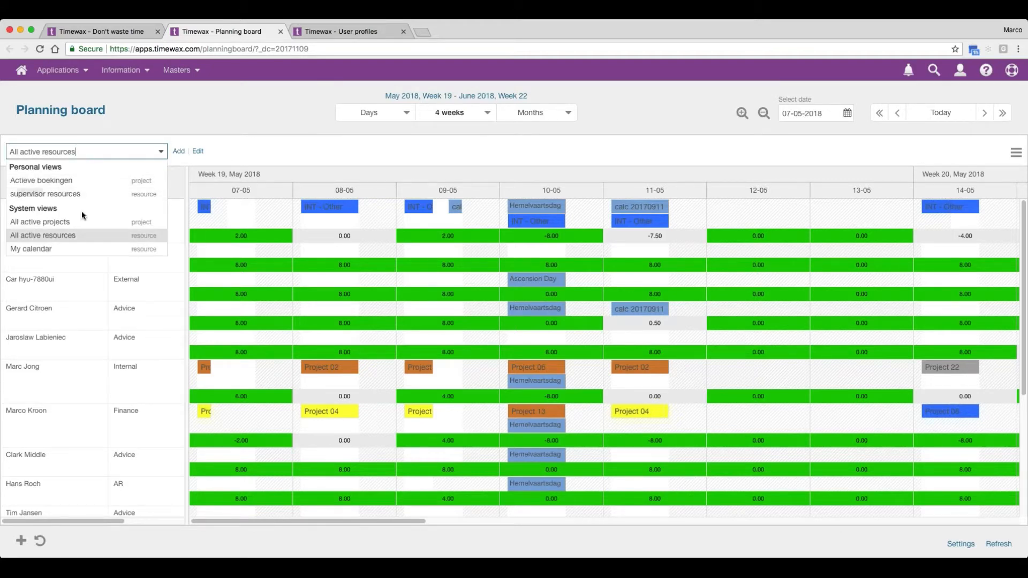
pyautogui.click(76, 227)
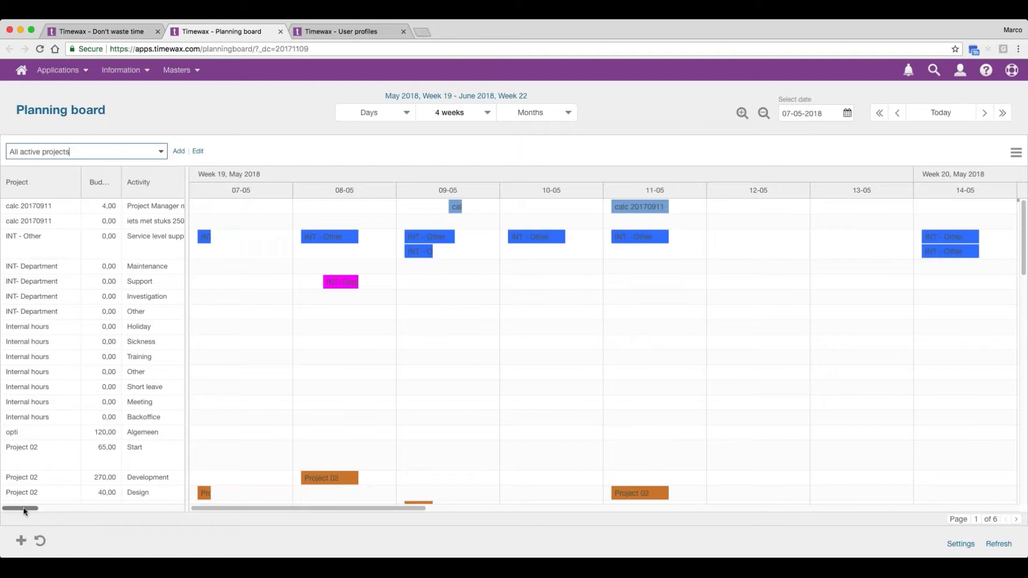
pyautogui.hscroll(5, 43, 514)
pyautogui.hscroll(3, 46, 515)
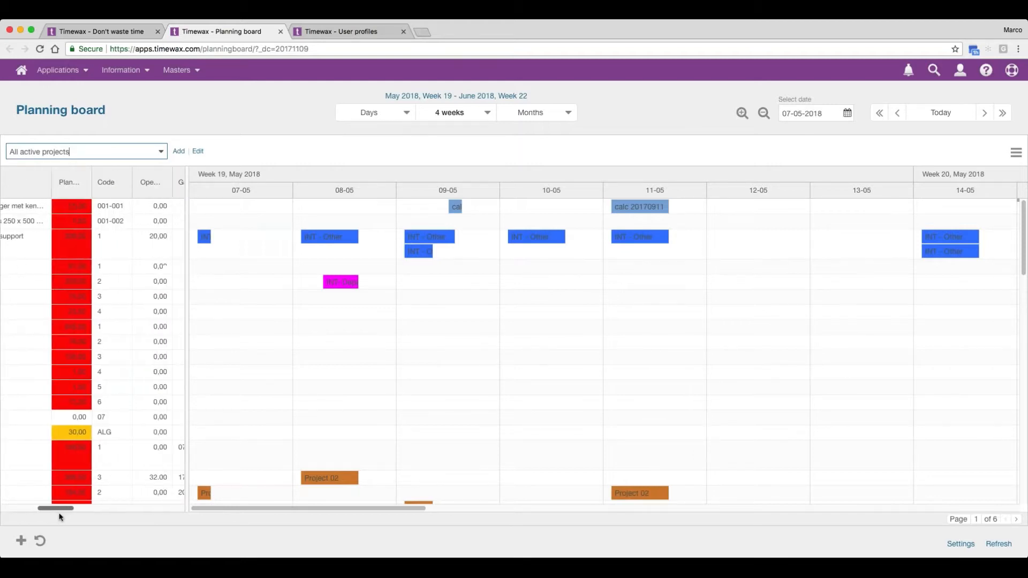
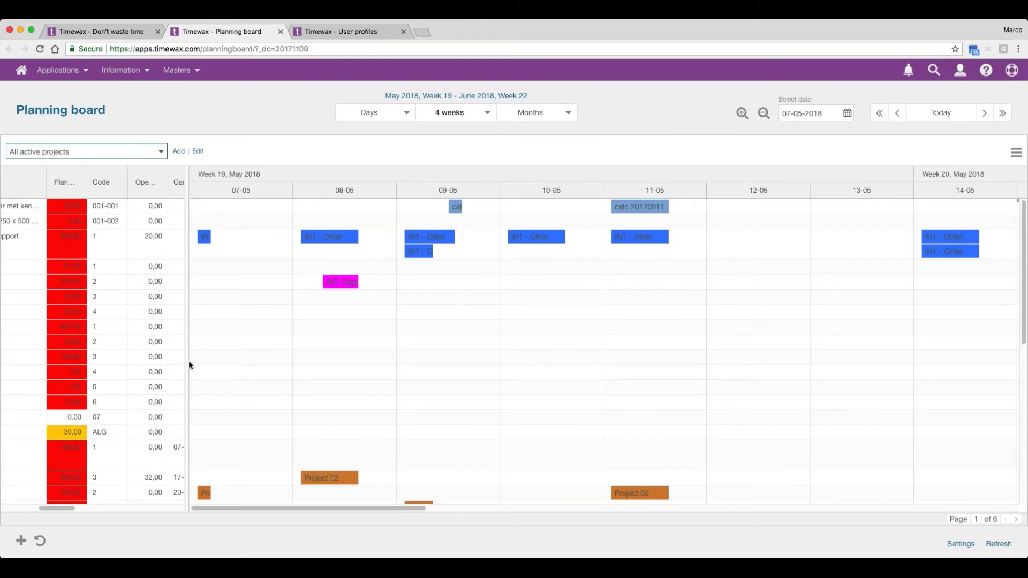
pyautogui.moveTo(188, 362); pyautogui.dragTo(270, 377)
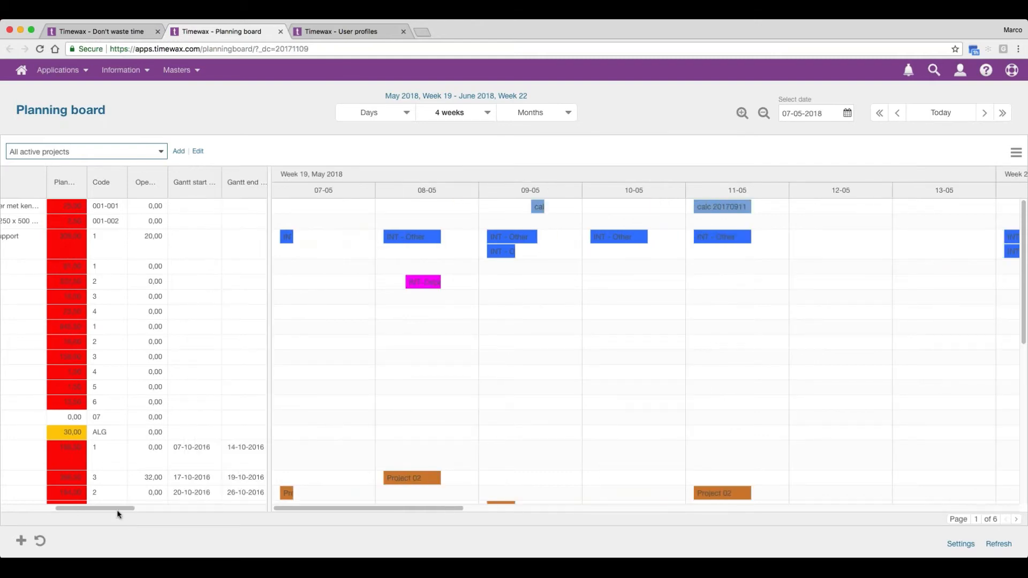
# Step: Reorder the project grid columns by moving the "Plan..." column directly after Project and the Activity column to the front
pyautogui.moveTo(117, 509); pyautogui.dragTo(38, 508)
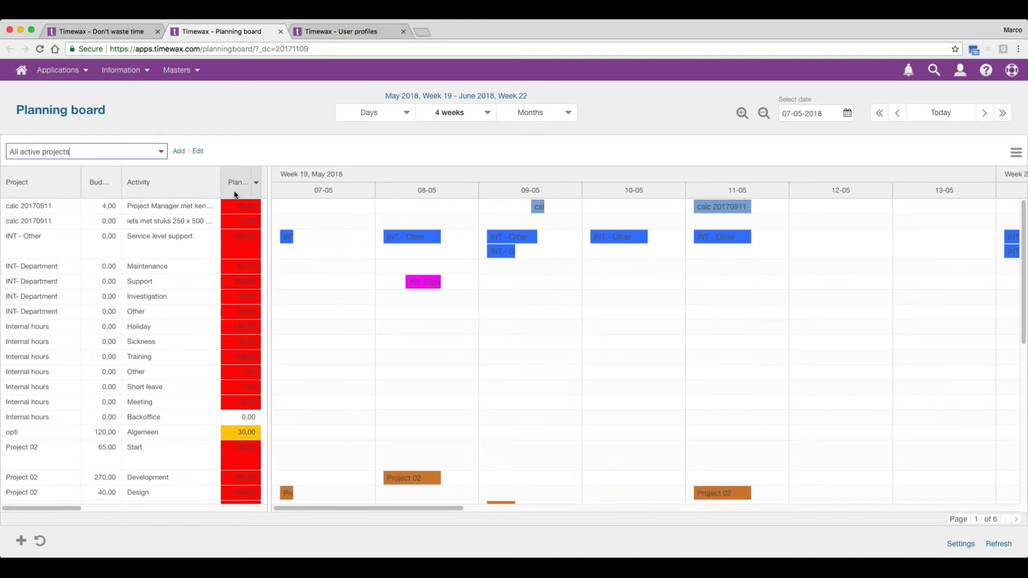
pyautogui.moveTo(235, 194); pyautogui.dragTo(96, 206)
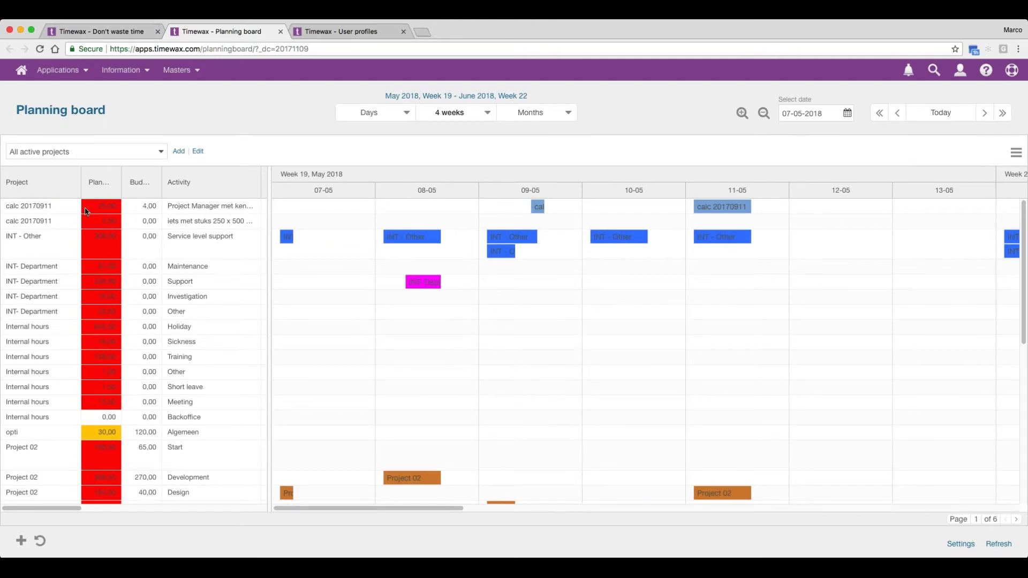
pyautogui.moveTo(203, 183); pyautogui.dragTo(16, 198)
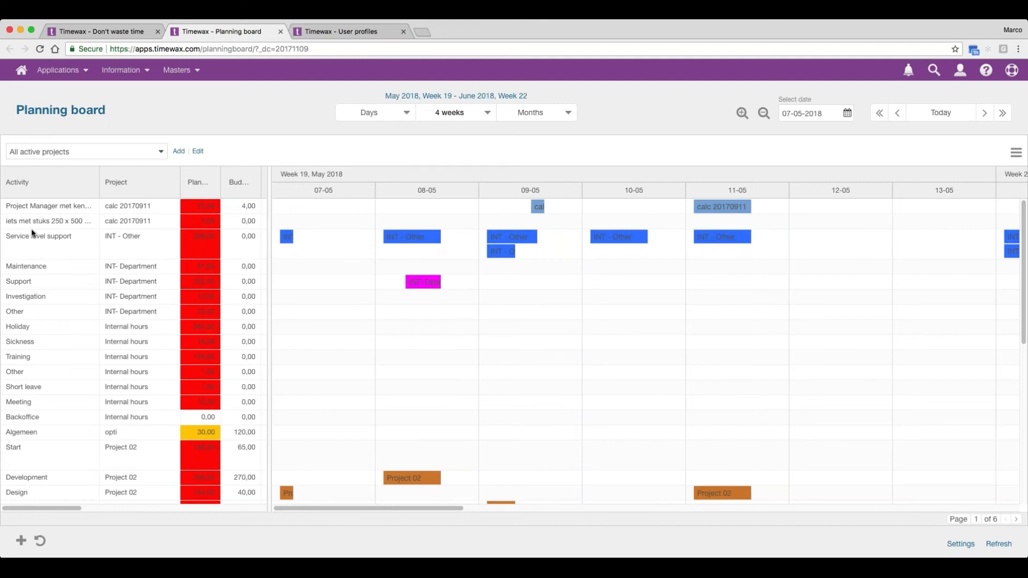
pyautogui.click(63, 70)
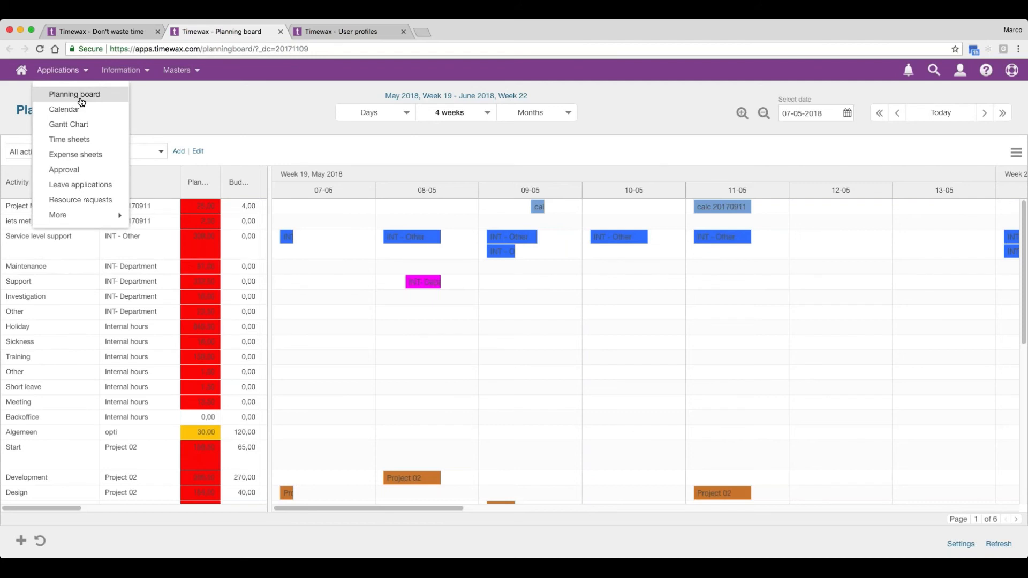
pyautogui.moveTo(85, 214)
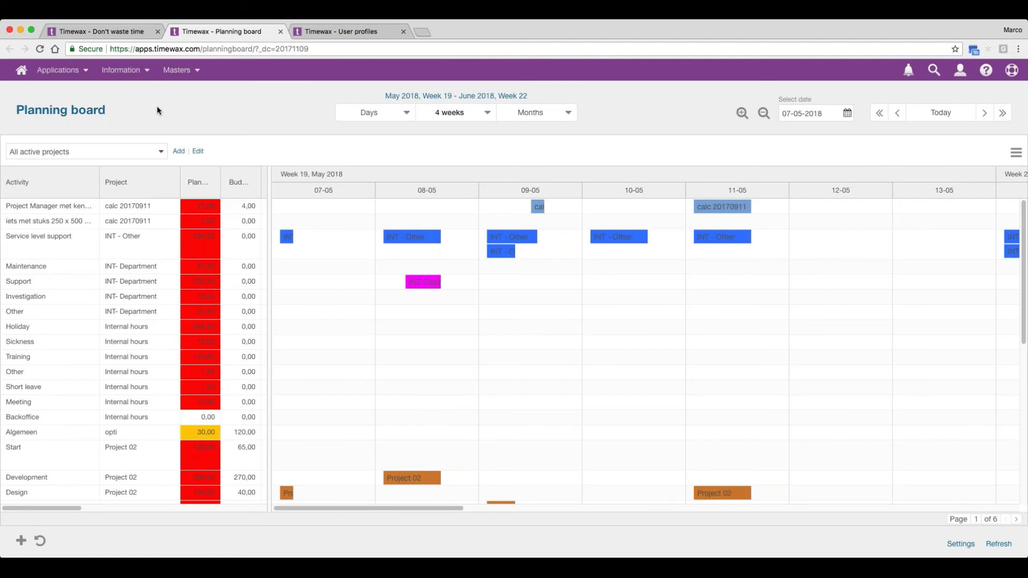
# Step: Switch the board to the supervisor resources view, enable Share view for it and save the view
pyautogui.click(81, 151)
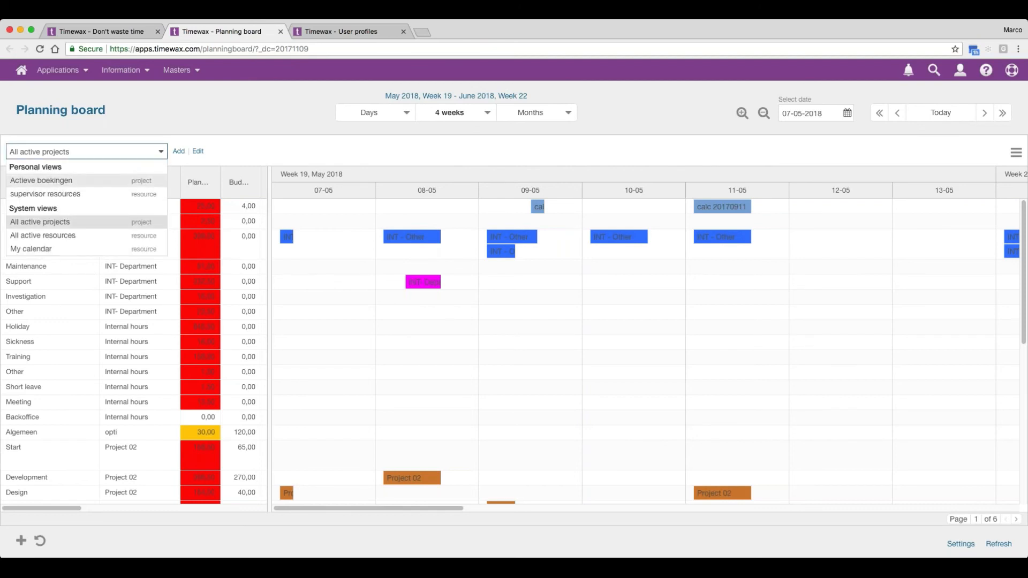
pyautogui.click(48, 198)
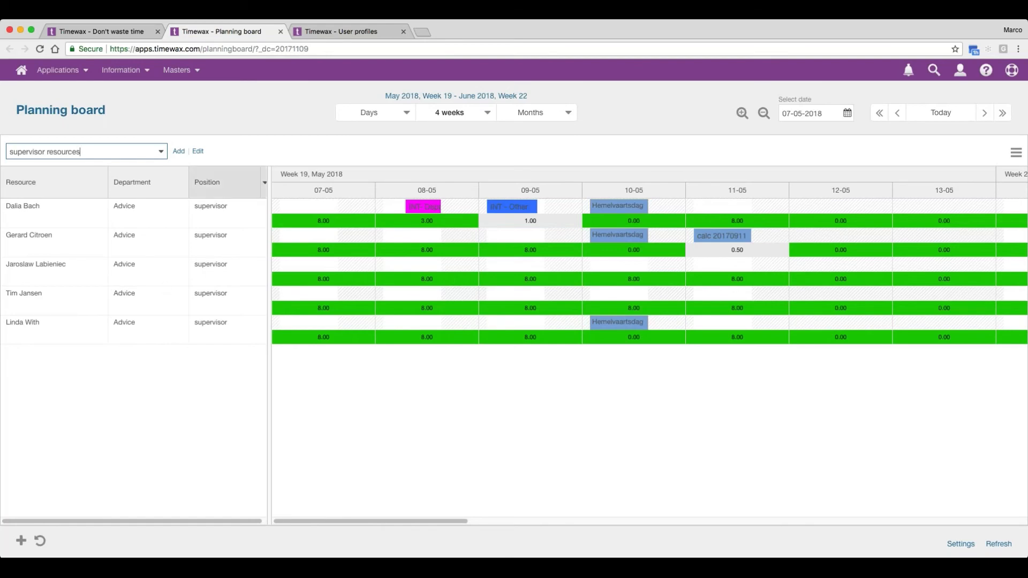
pyautogui.click(198, 152)
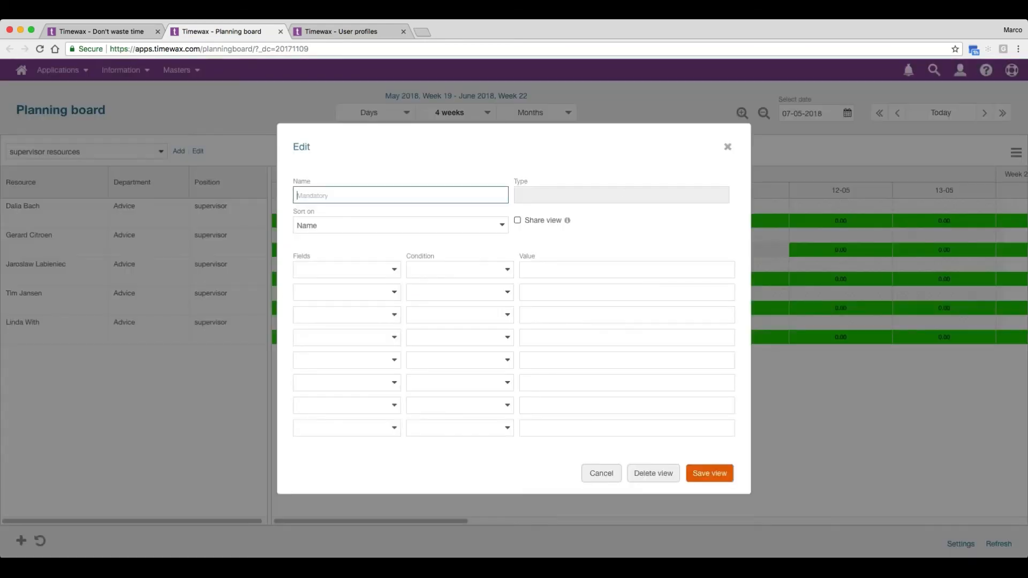
pyautogui.click(519, 221)
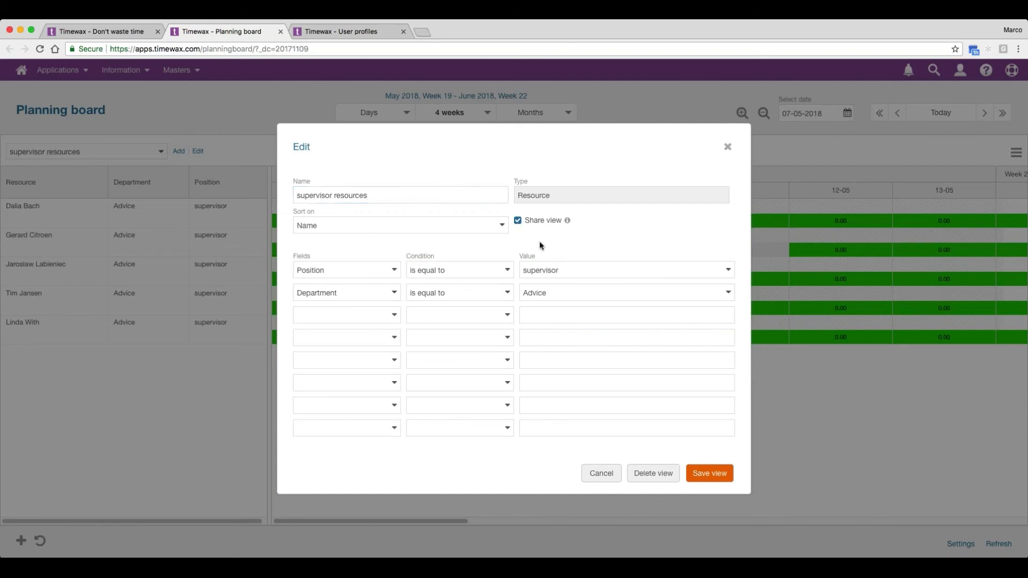
pyautogui.click(709, 473)
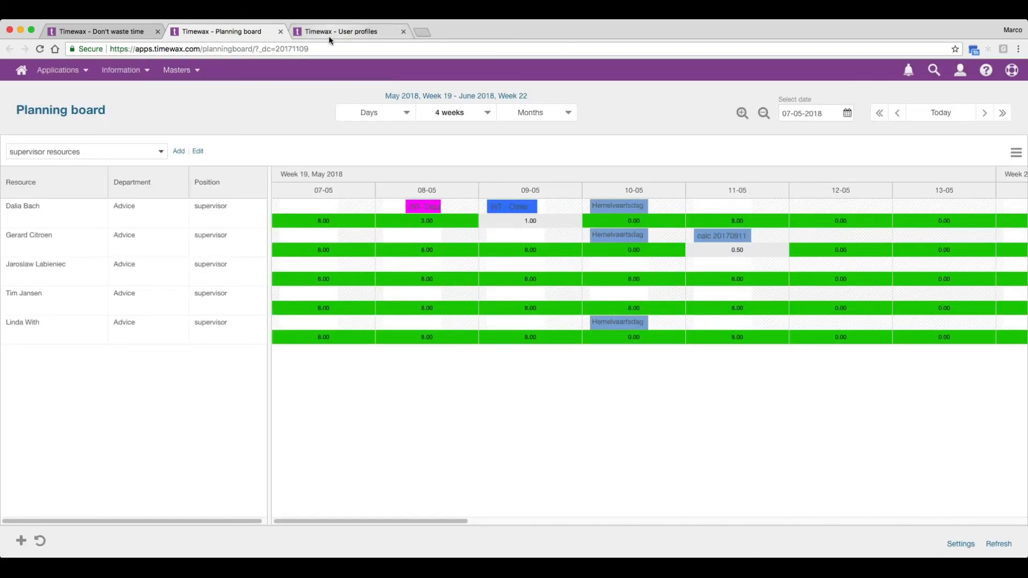
# Step: Authorize the supervisor resources view for the PR03 - Resource plan user profile and save the profile
pyautogui.click(330, 38)
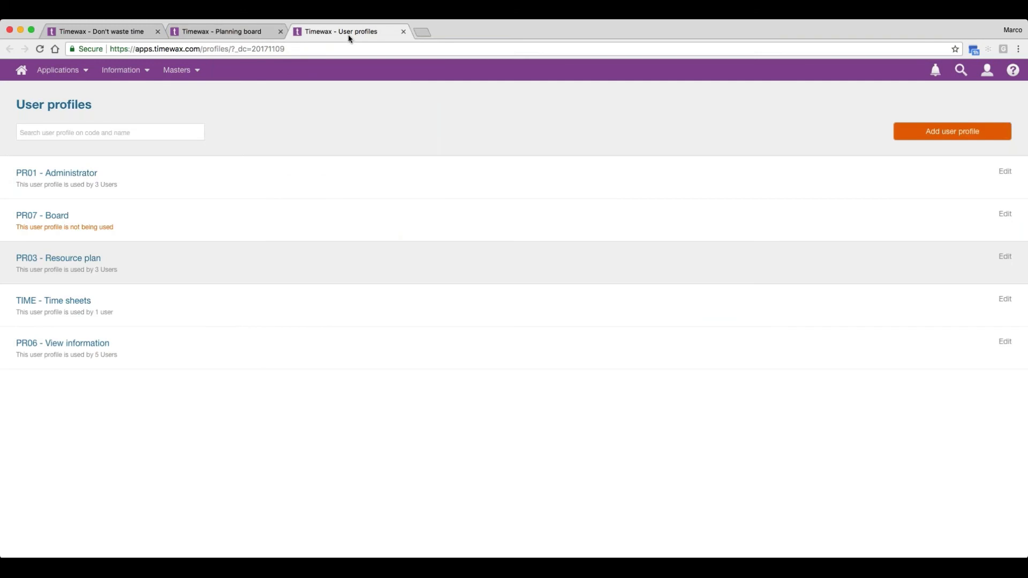
pyautogui.click(40, 259)
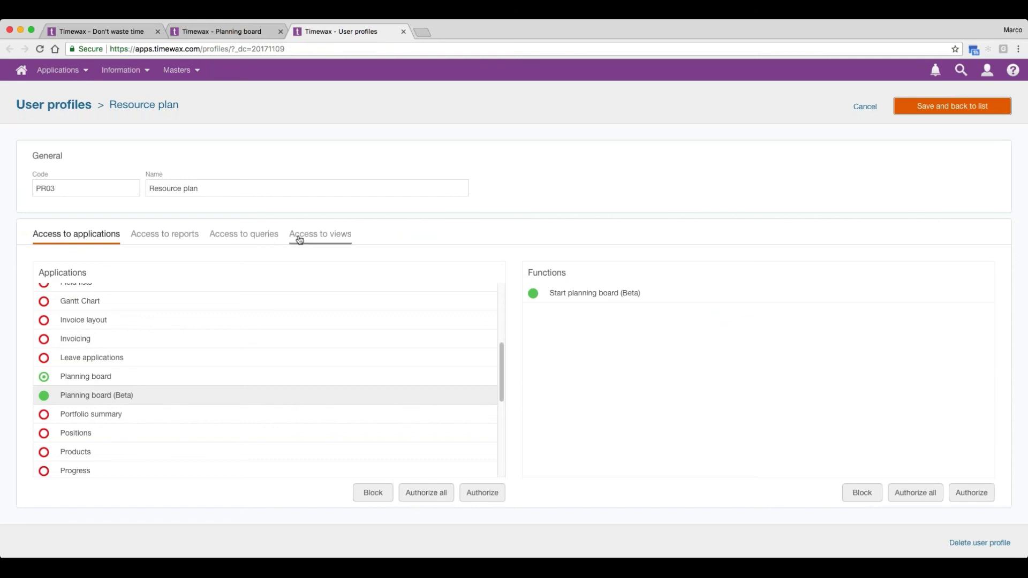
pyautogui.click(314, 242)
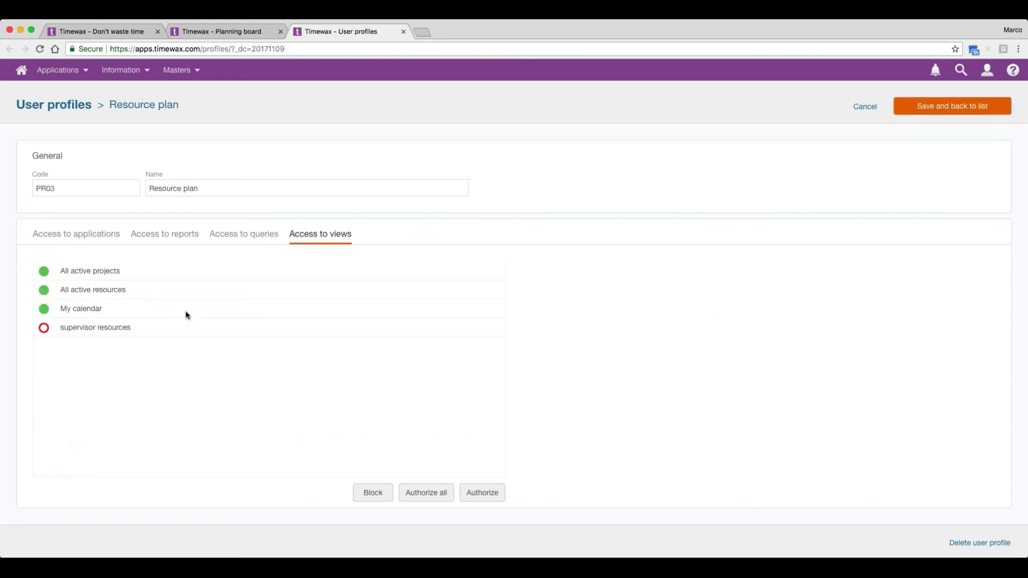
pyautogui.click(473, 498)
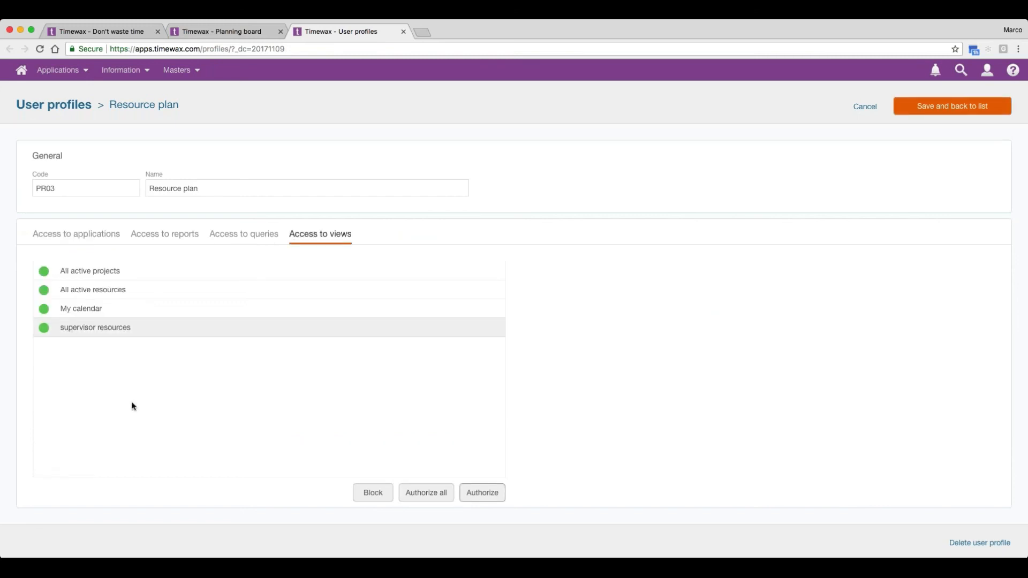
pyautogui.click(945, 106)
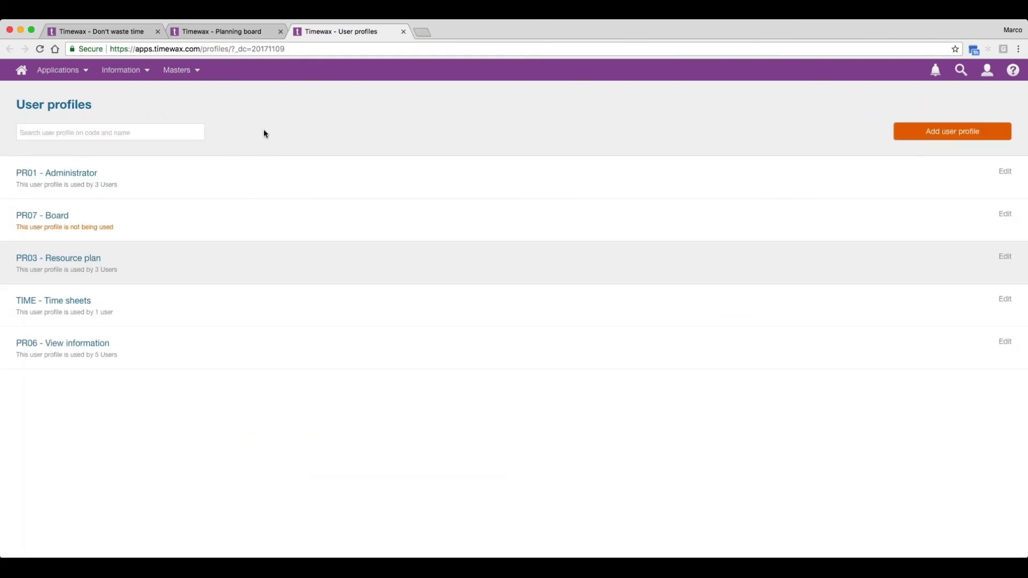
# Step: Return to the planning board and show the list of additional applications containing Planning board (Beta)
pyautogui.click(212, 35)
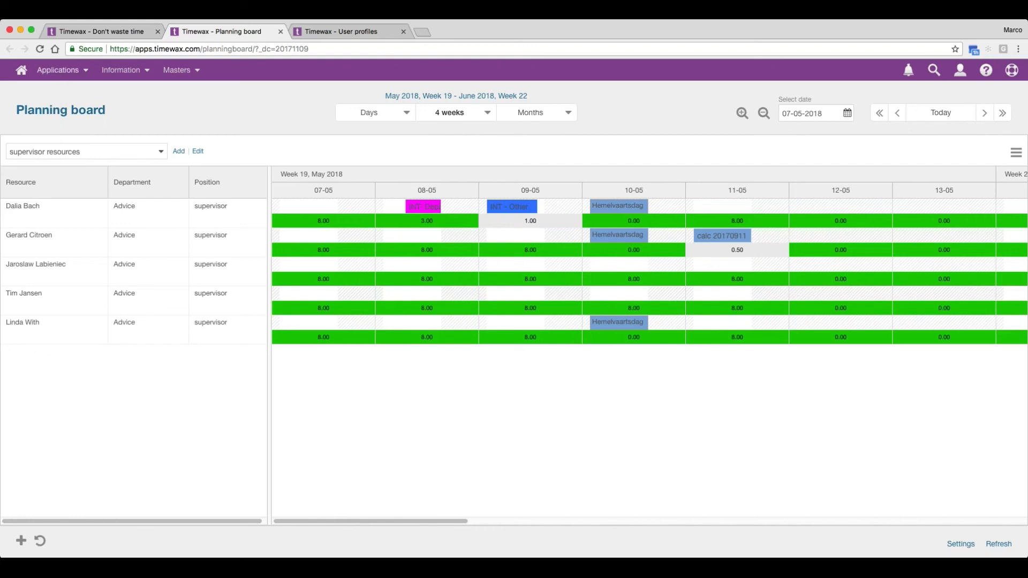
pyautogui.click(58, 70)
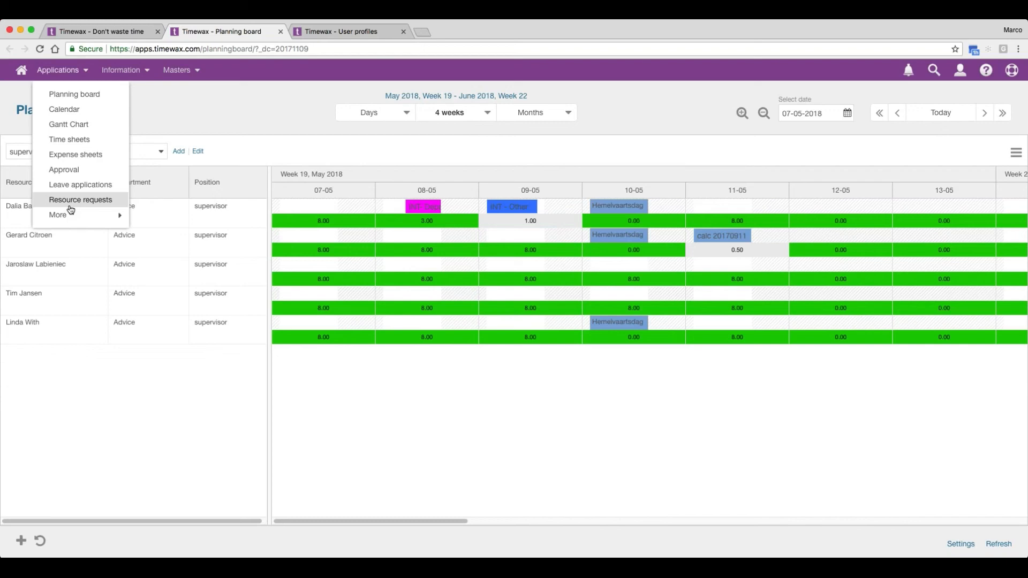
pyautogui.moveTo(69, 218)
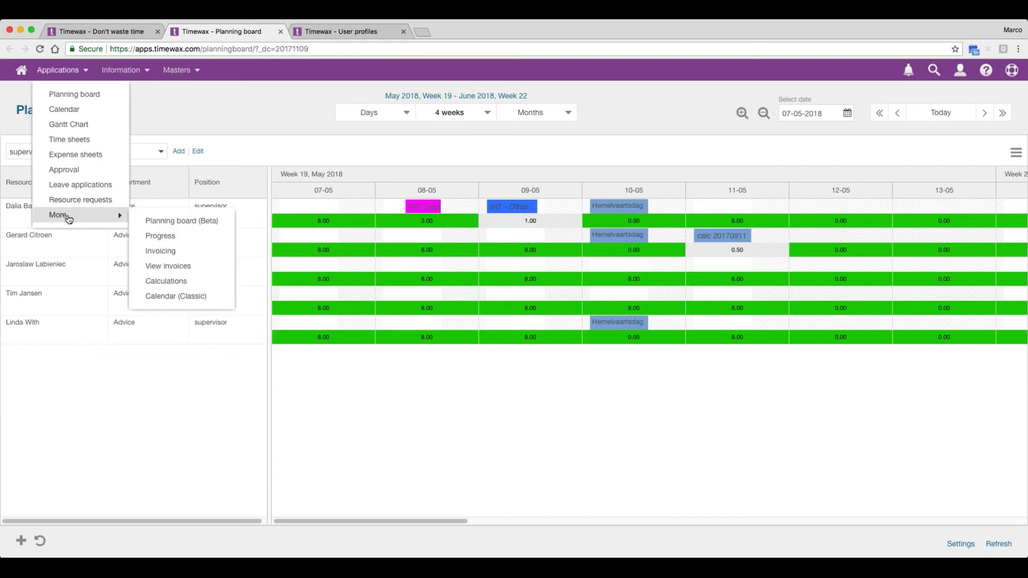